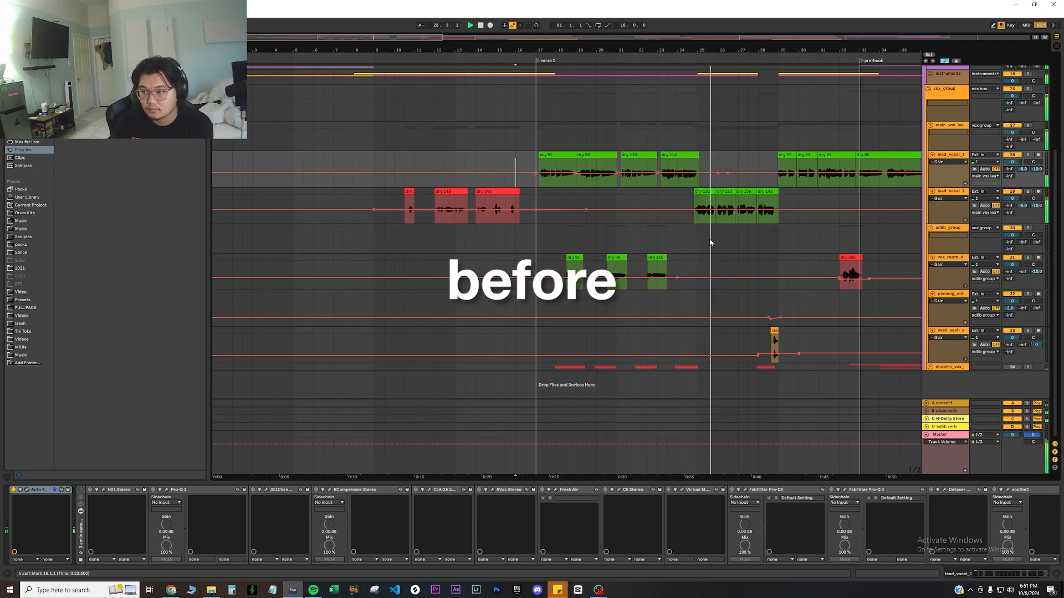
Play the section leading into the verse to compare the vocal mix before and after processing
key("space")
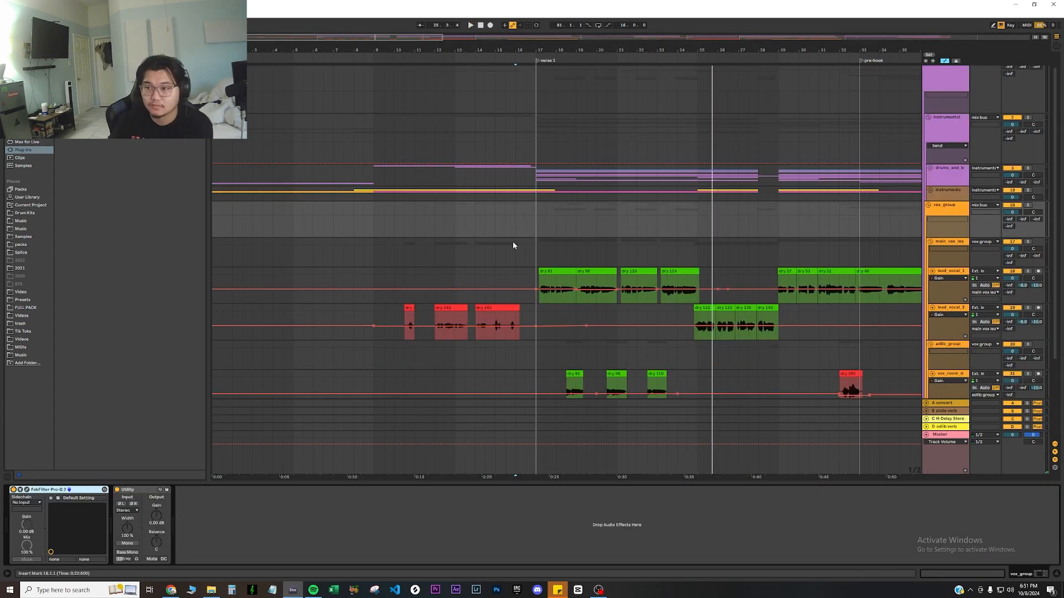
key("space")
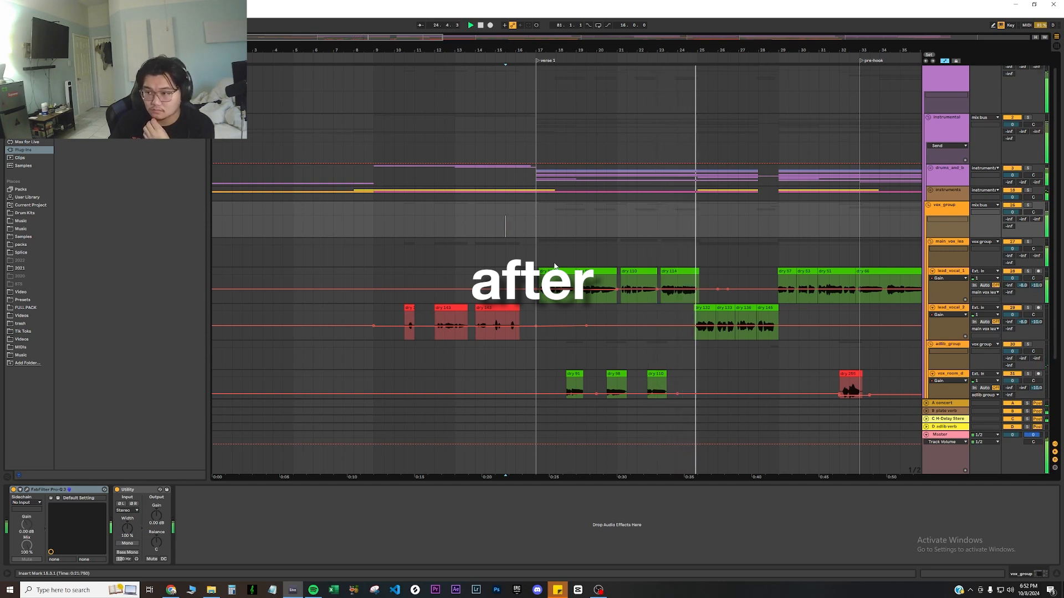
key("space")
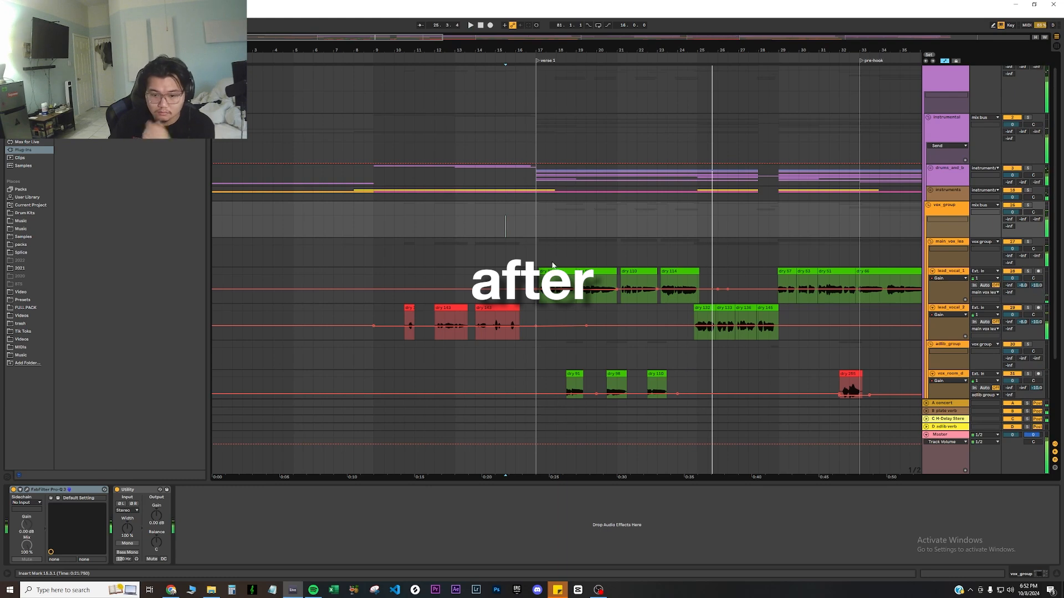
Restore Auto-Tune after NS1 in the lead_vocal_1 chain, and switch on and open the NS1 noise suppressor
left_click(504, 290)
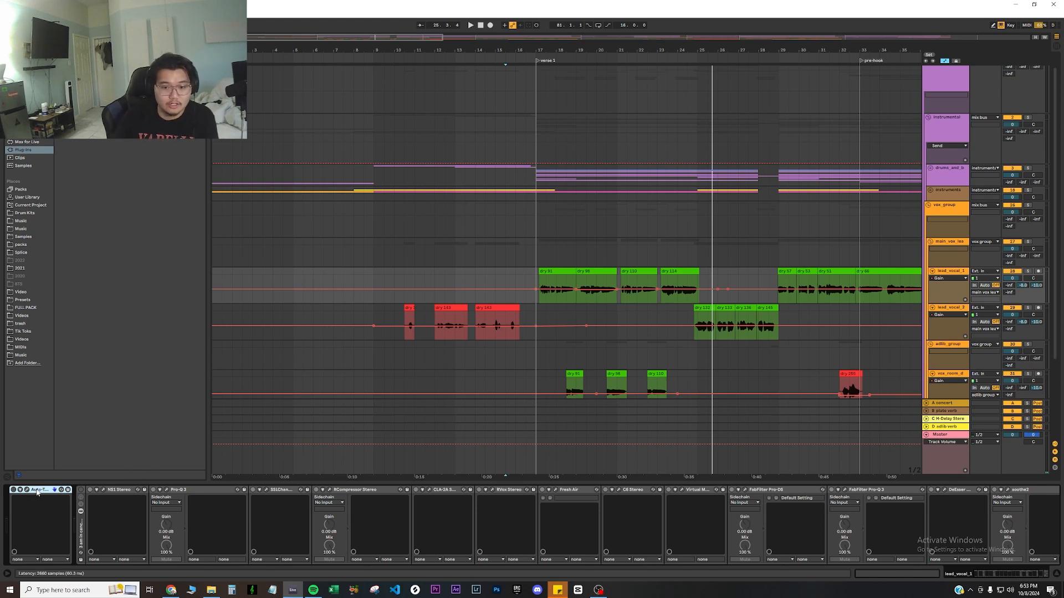
key("ctrl+z")
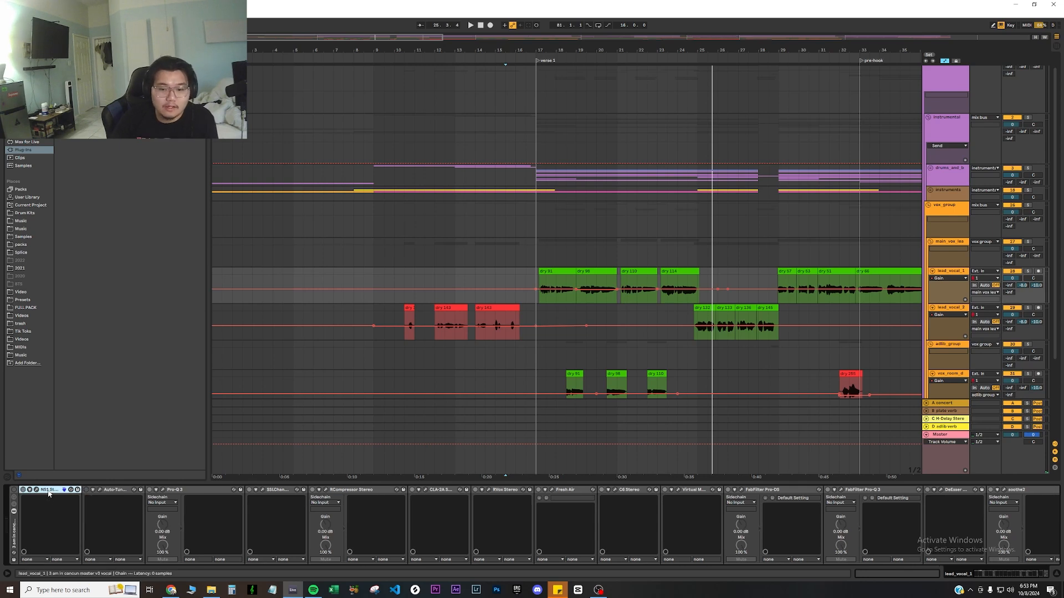
left_click(14, 491)
left_click(36, 490)
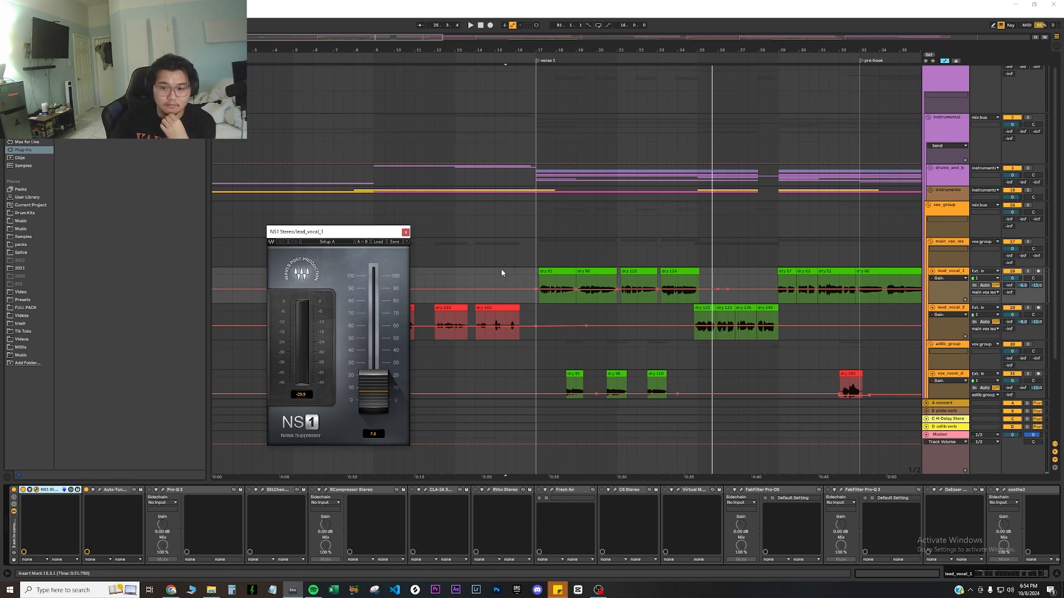
left_click_drag(356, 232, 358, 221)
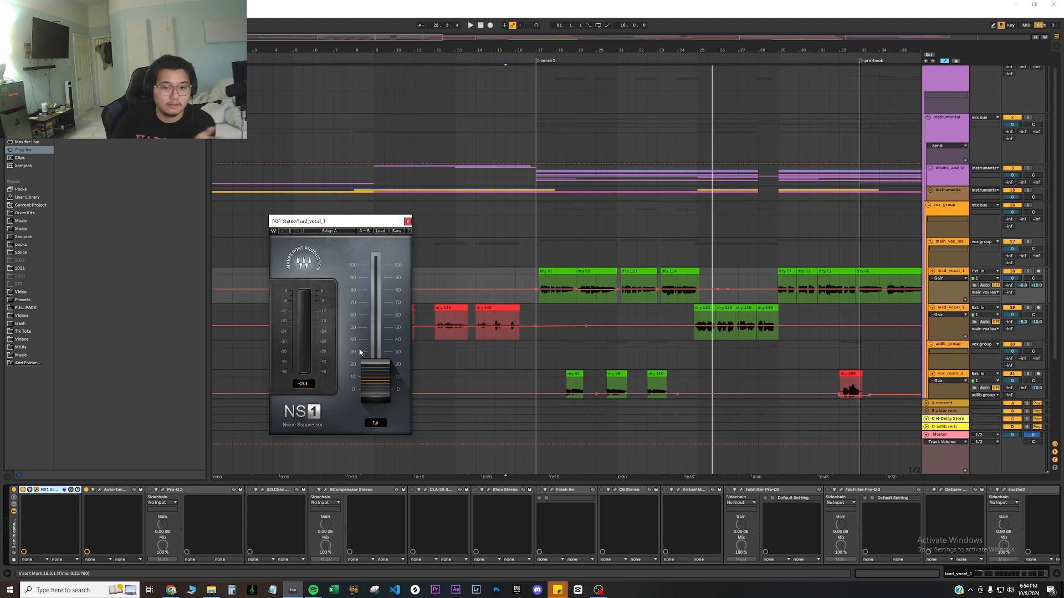
Play lead_vocal_1 from bar 17 while raising the NS1 suppression fader to 100 and returning it to its low setting
left_click(678, 289)
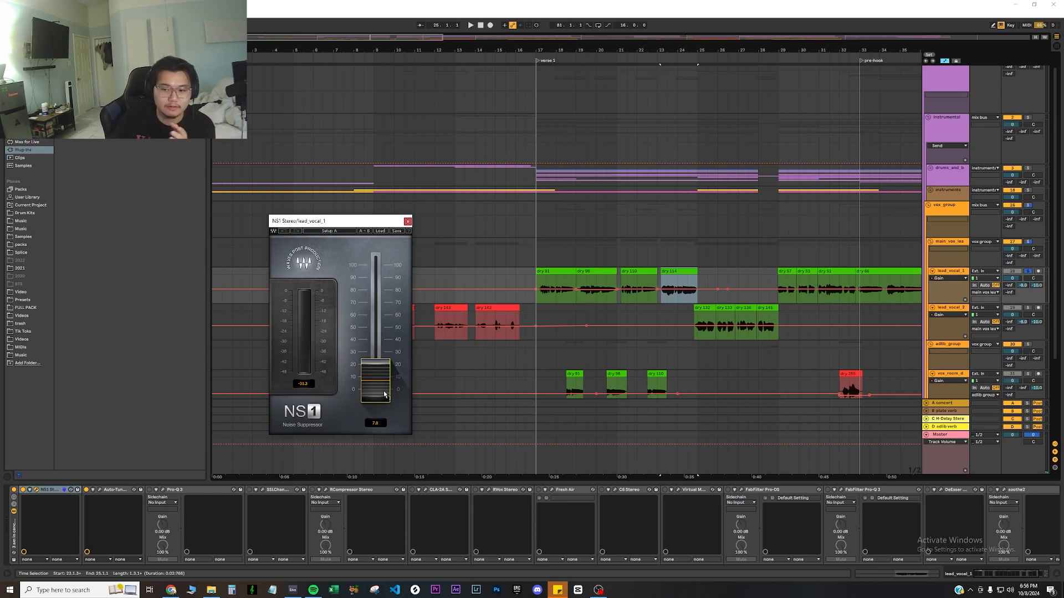
left_click(536, 300)
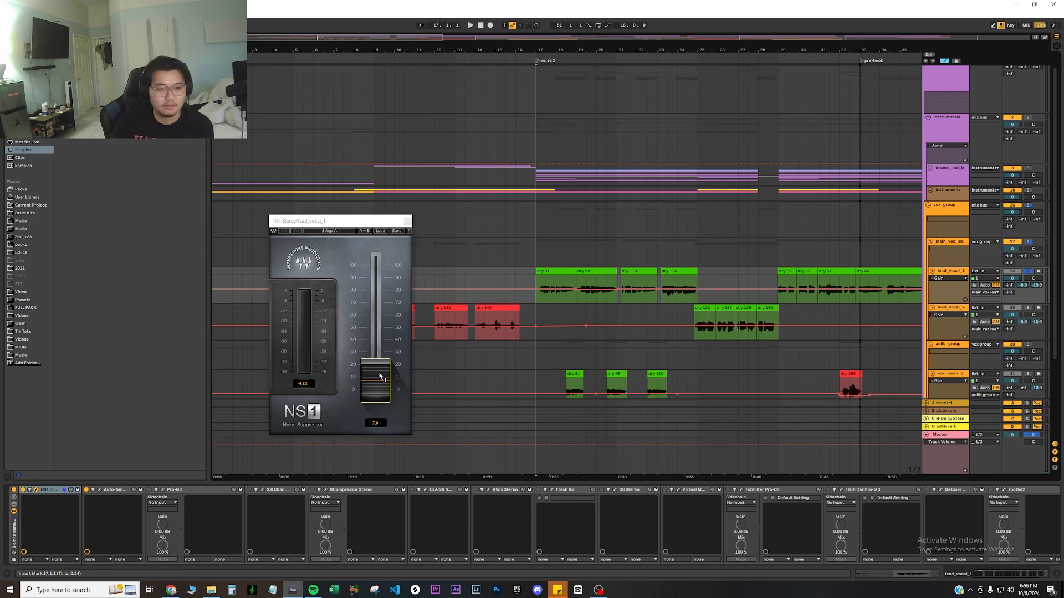
key("space")
left_click_drag(380, 376, 380, 261)
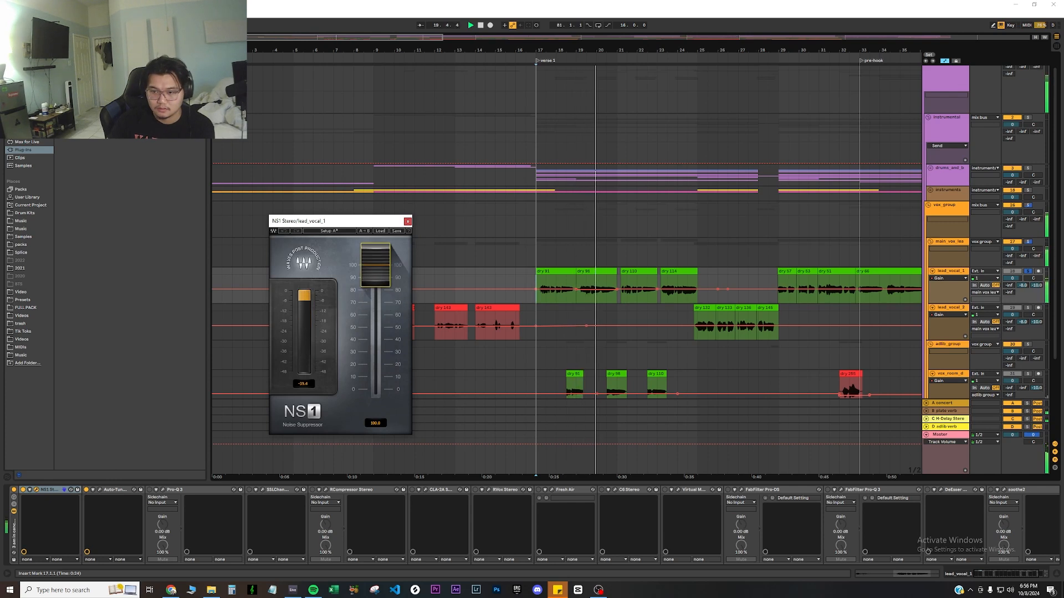
left_click_drag(380, 260, 380, 375)
key("space")
Open Auto-Tune Pro on lead_vocal_1, review its settings while playing the verse, and close it
left_click(99, 490)
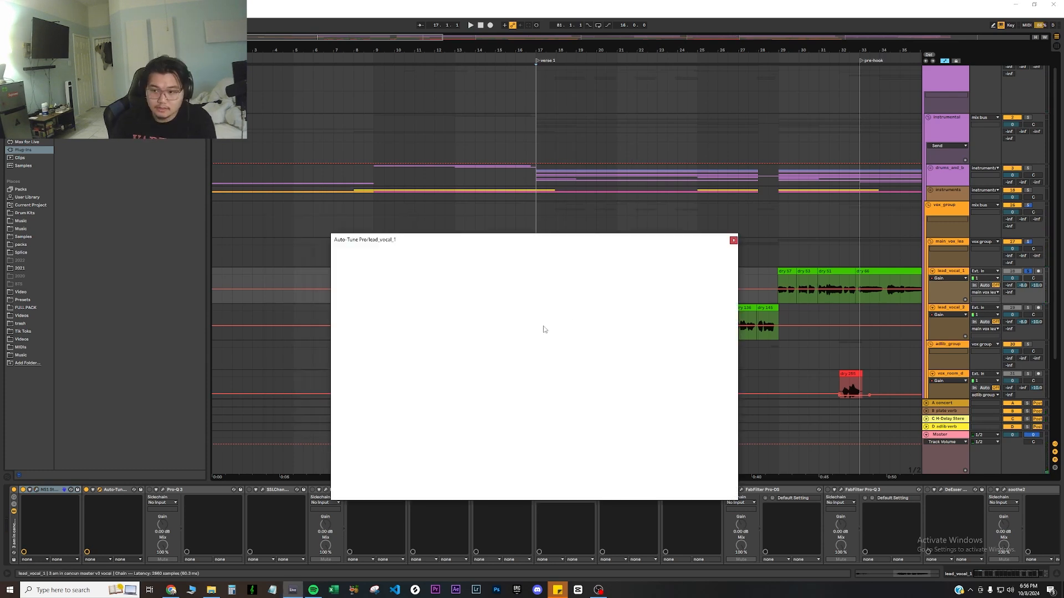
left_click_drag(481, 243, 413, 241)
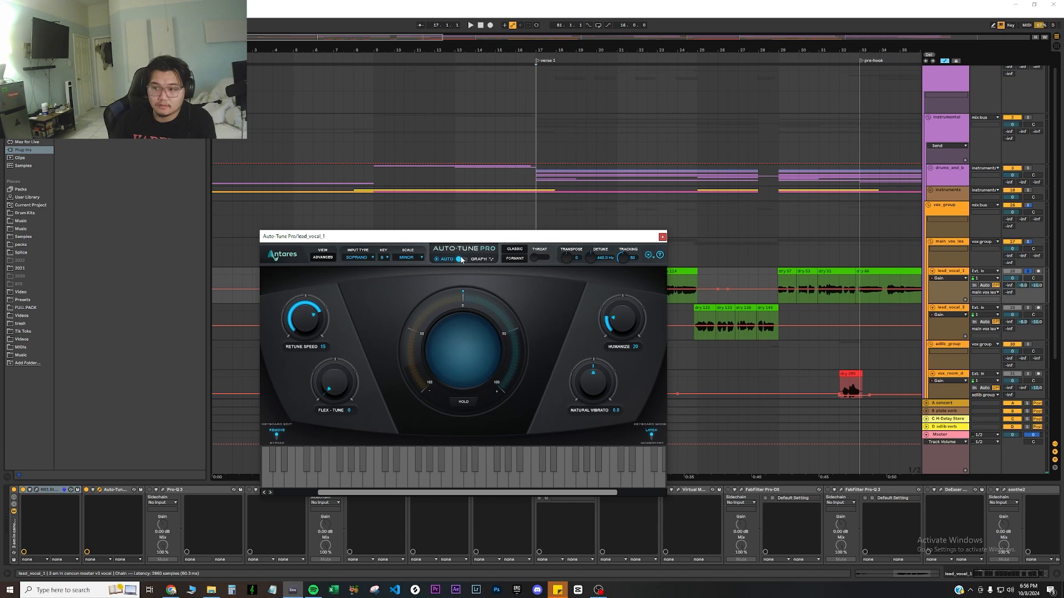
left_click_drag(461, 240, 295, 205)
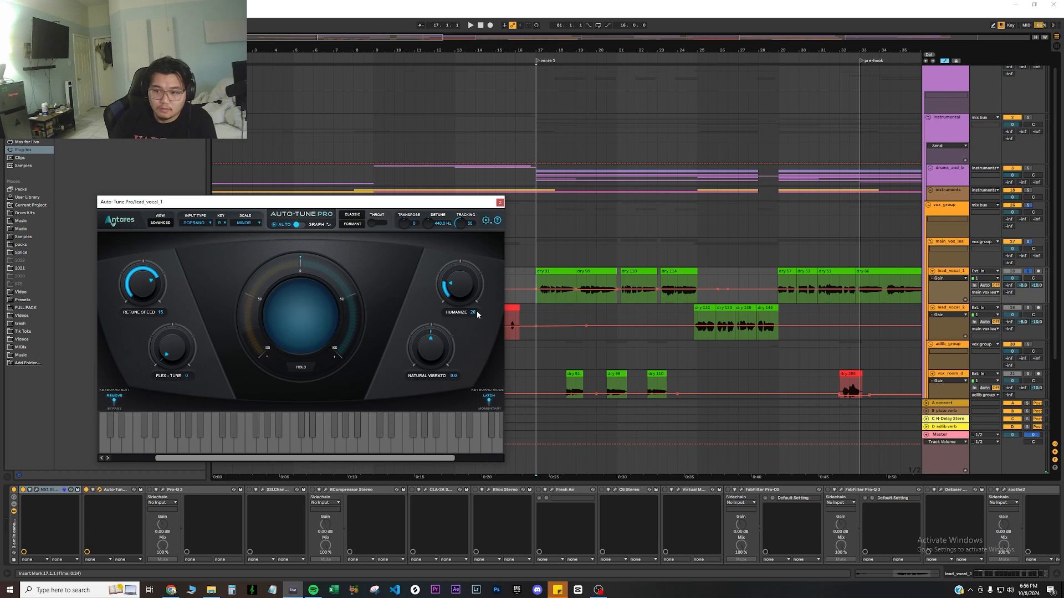
key("space")
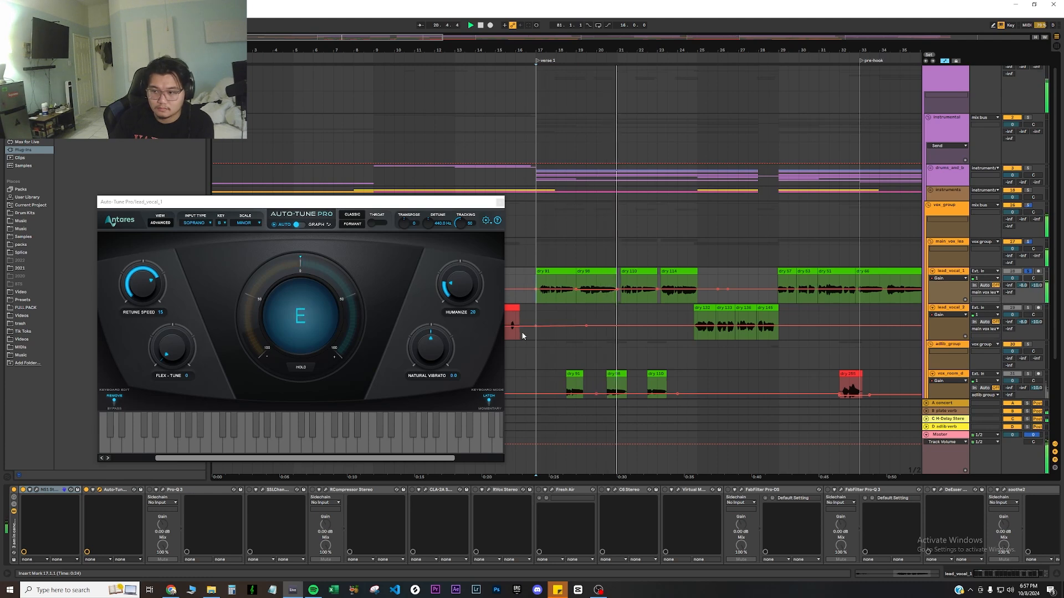
left_click(500, 202)
Switch on and open Pro-Q 3 on lead_vocal_1, and inspect its low-cut band while playing the verse
left_click(167, 490)
left_click_drag(557, 280, 541, 152)
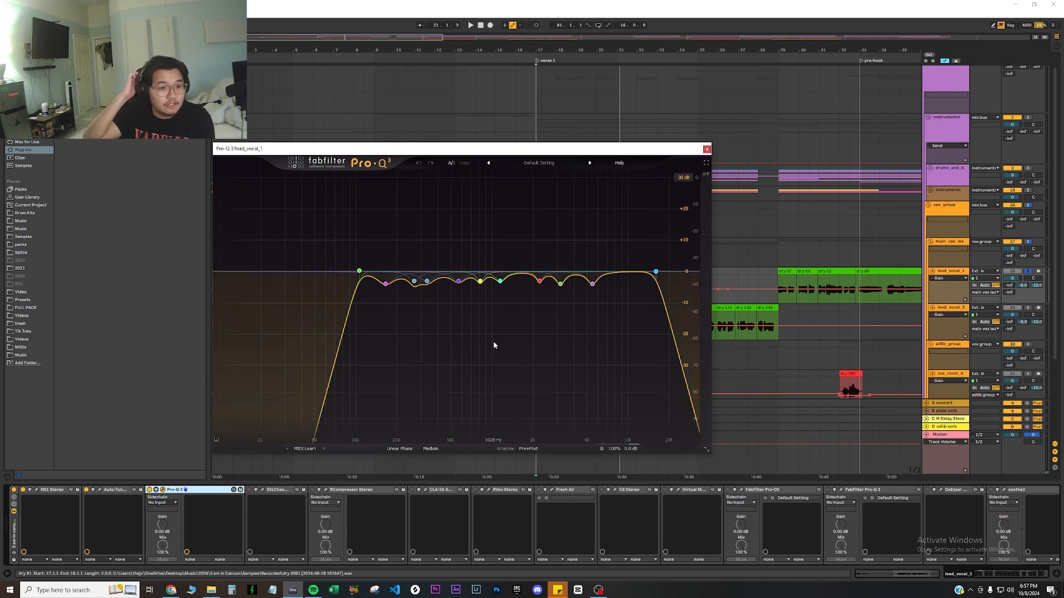
mouse_move(387, 283)
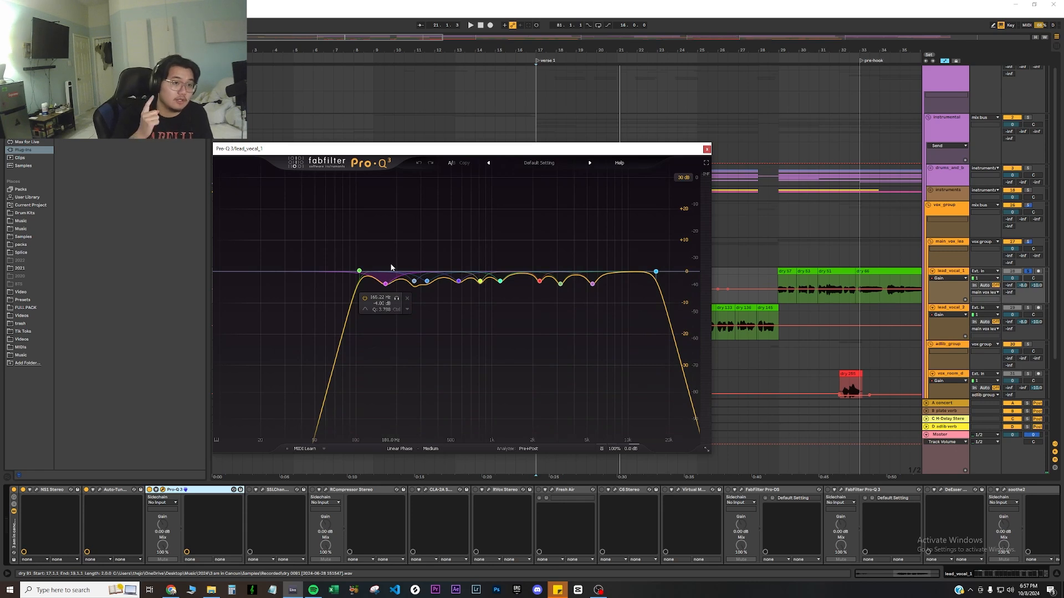
left_click(452, 273)
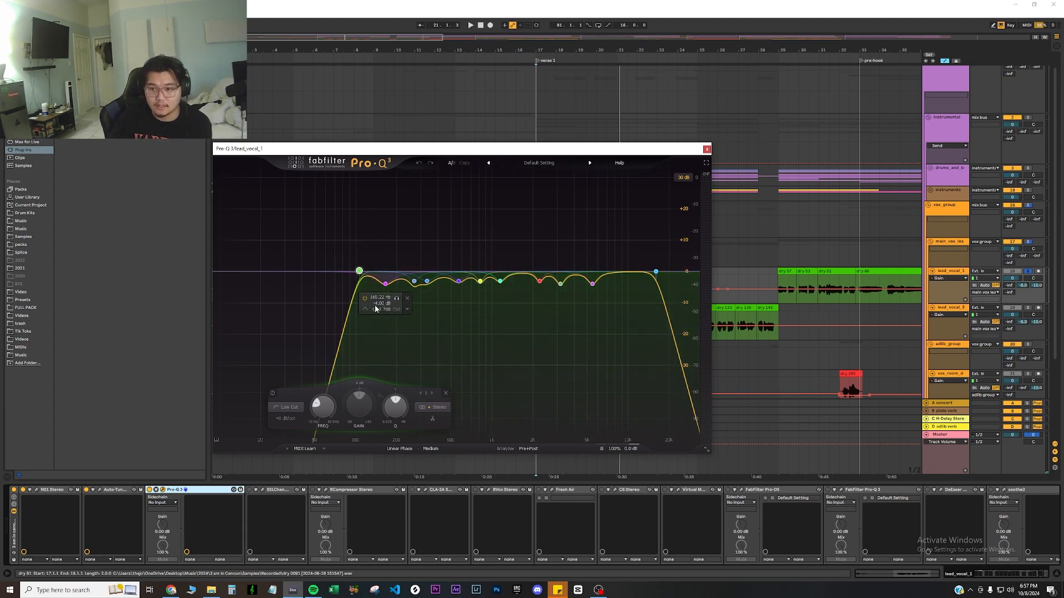
key("space")
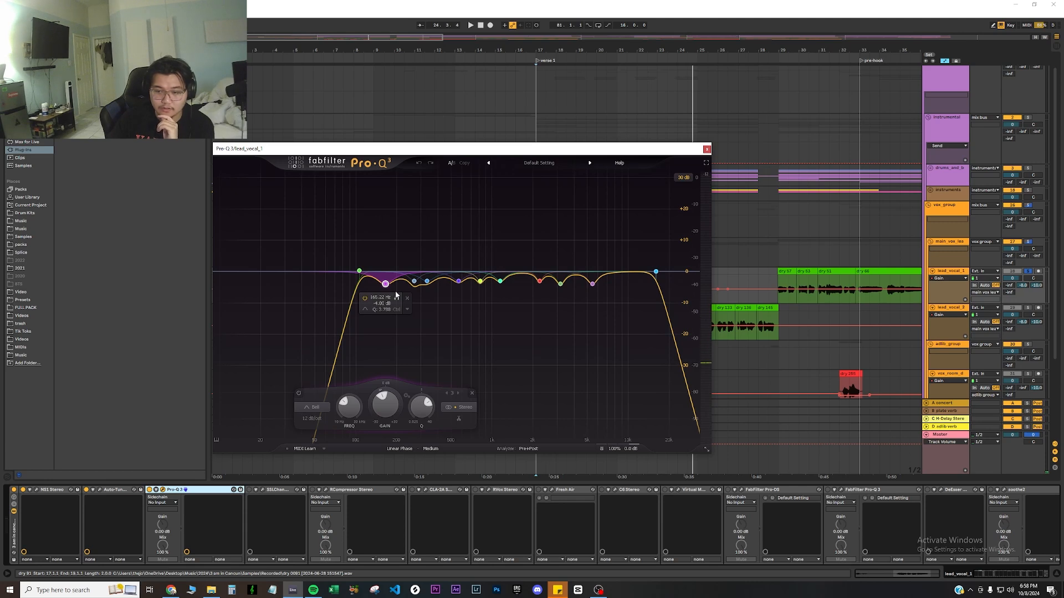
Listen to the 160 Hz cut on its own in Pro-Q 3 while playing the verse
left_click(395, 299)
key("space")
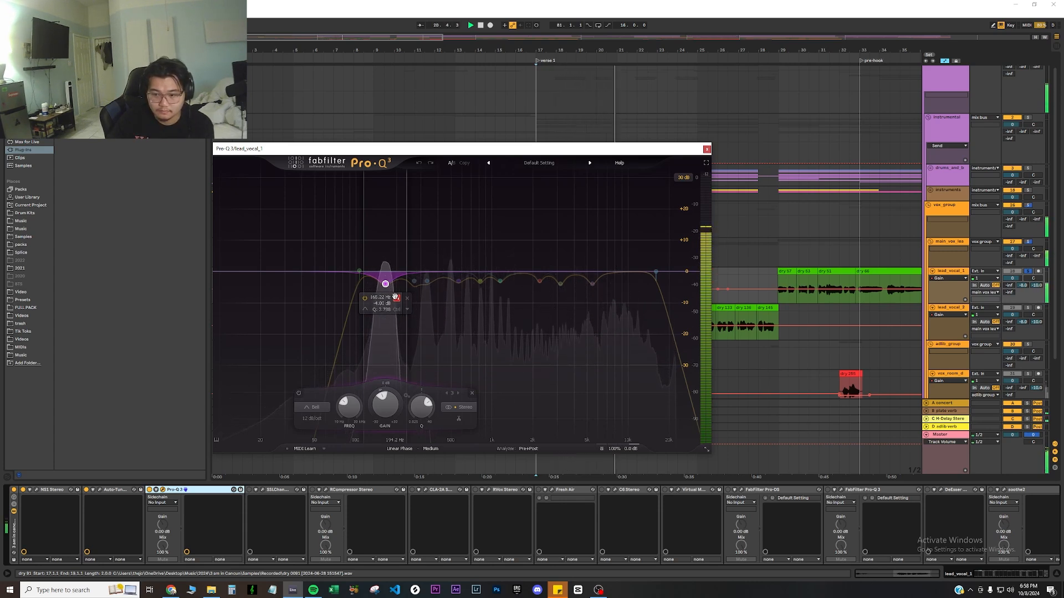
left_click(395, 296)
key("space")
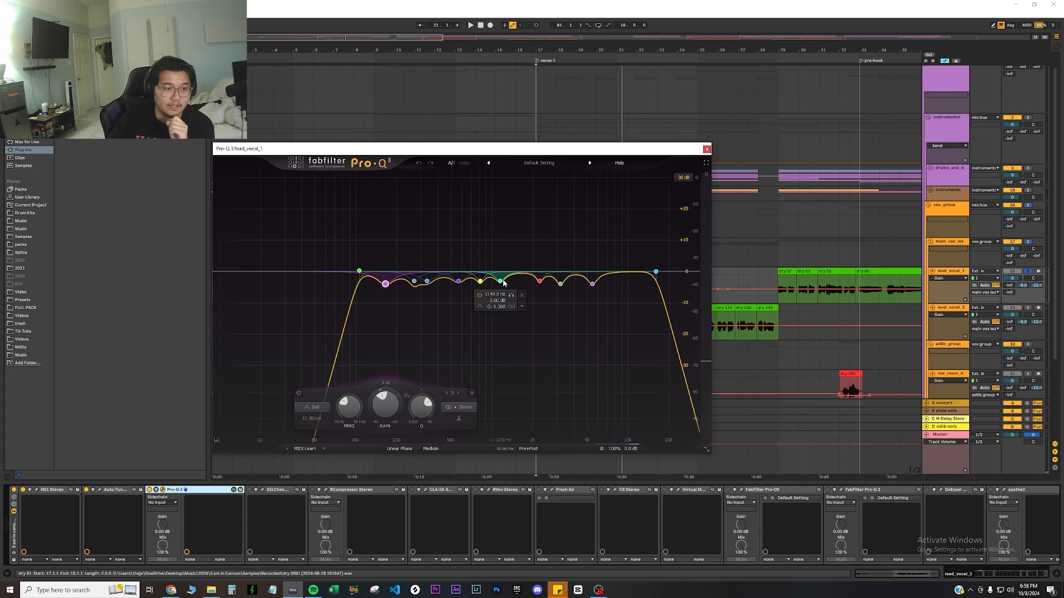
Select the Pro-Q 3 cut at about 330 Hz and listen to that band on its own from bar 17
left_click(408, 283)
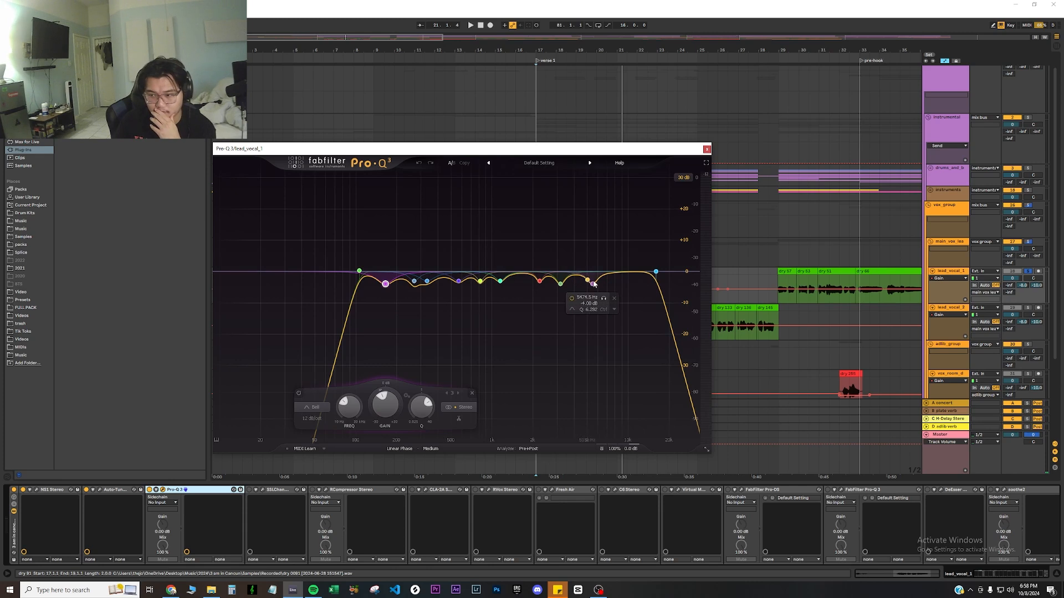
left_click(426, 281)
left_click(438, 296)
key("space")
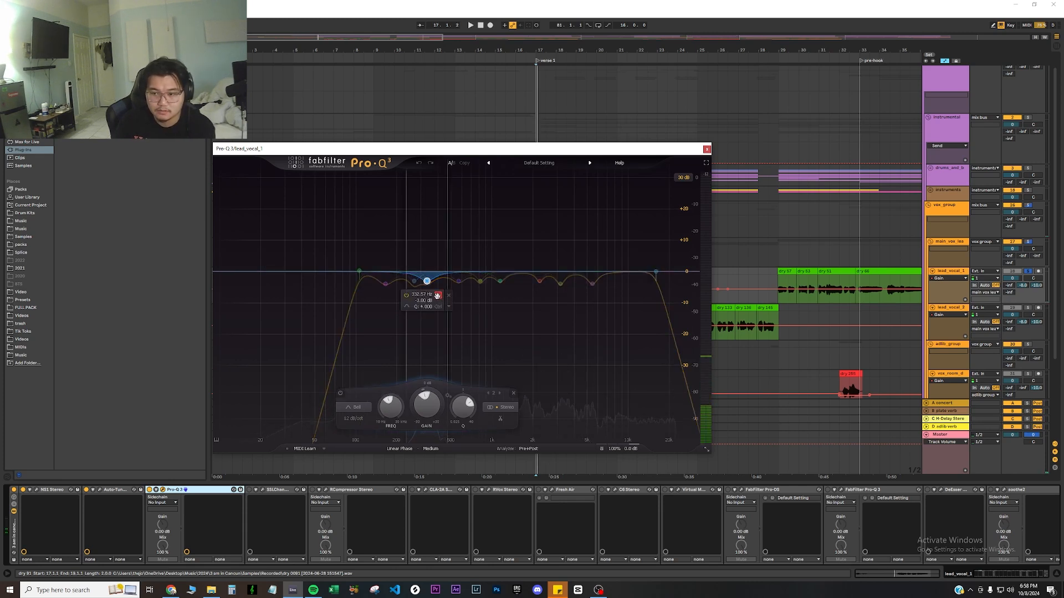
key("space")
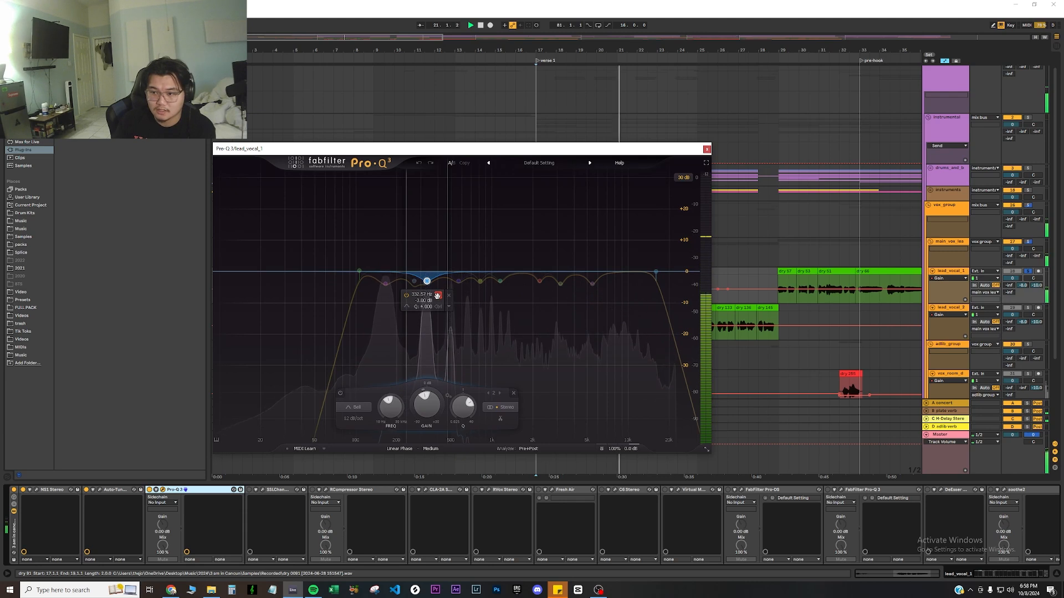
Solo the next three Pro-Q 3 cuts, from about 560 Hz to 1.1 kHz, one after another during playback
left_click(468, 296)
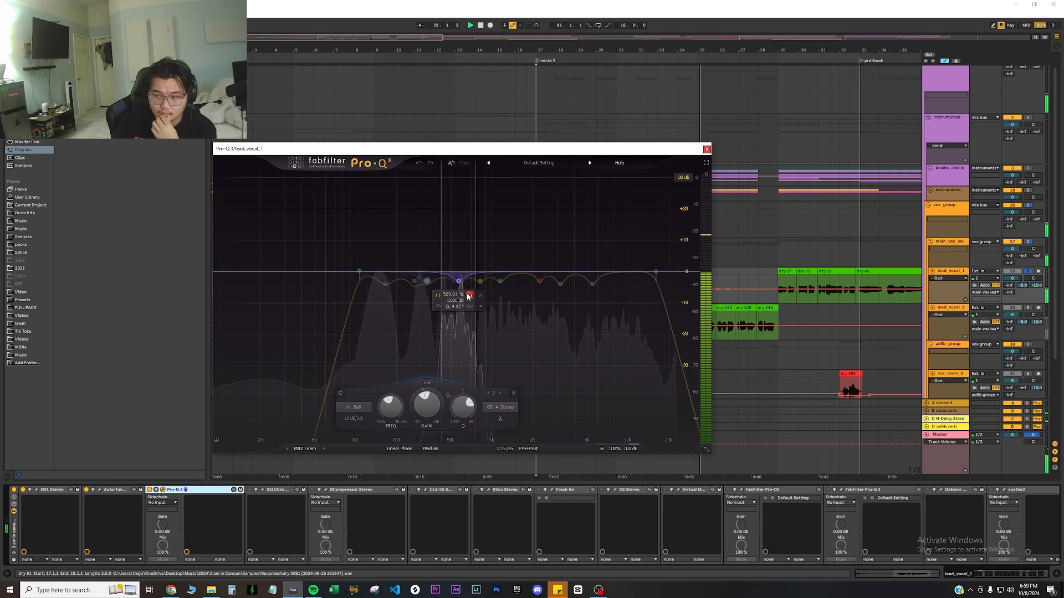
left_click(490, 295)
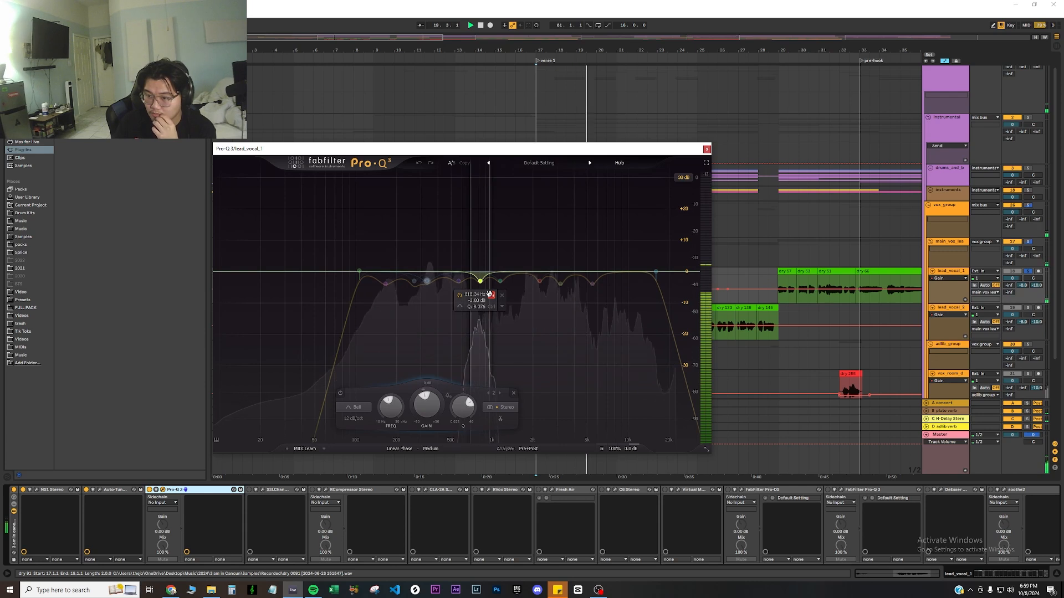
left_click_drag(490, 295, 510, 297)
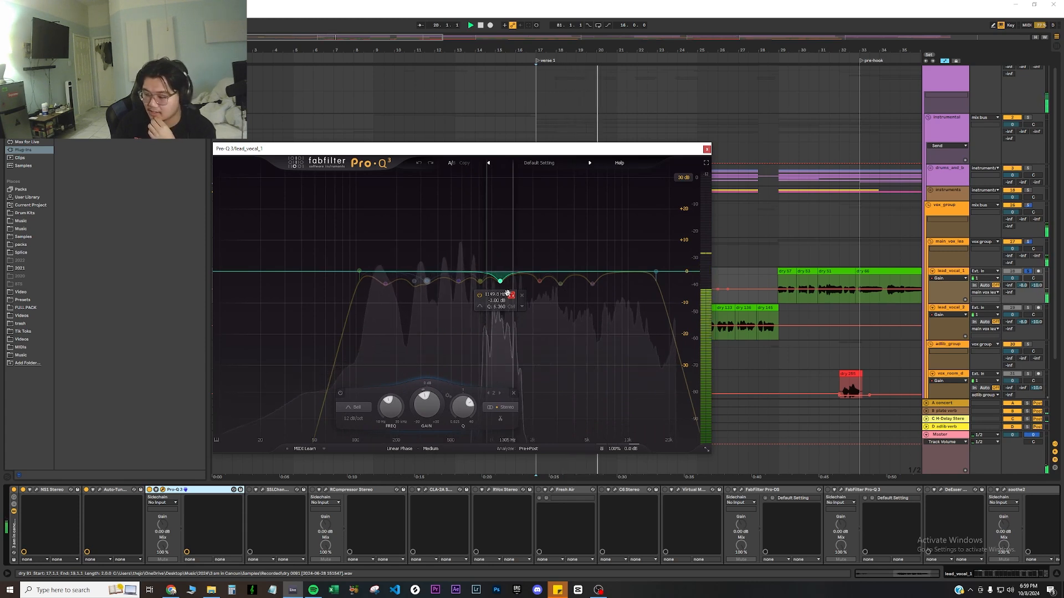
Listen in isolation to the Pro-Q 3 cut at about 2.2 kHz and the next higher cut during playback
left_click(551, 294)
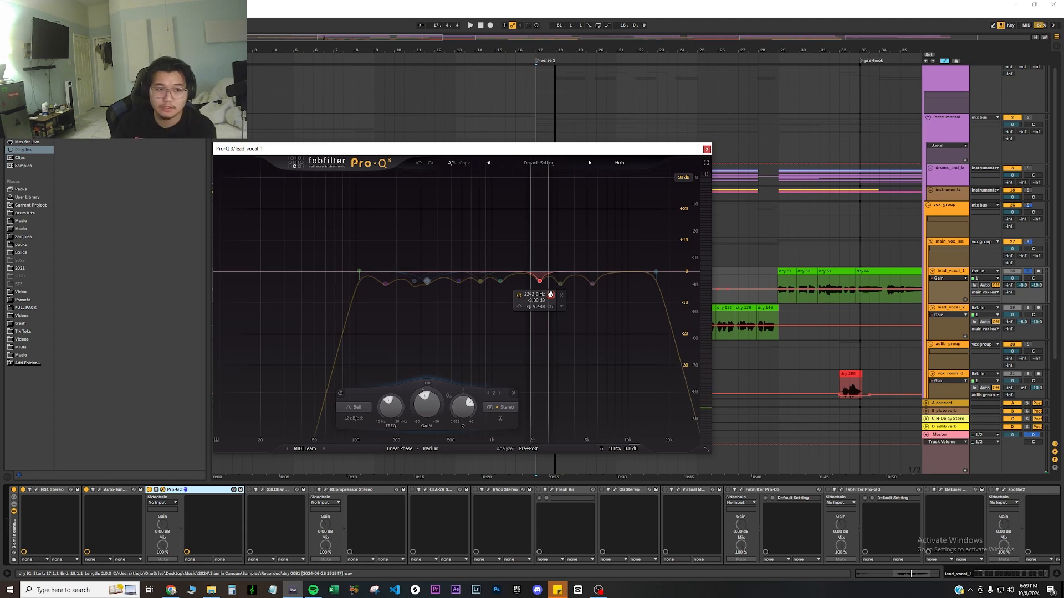
key("space")
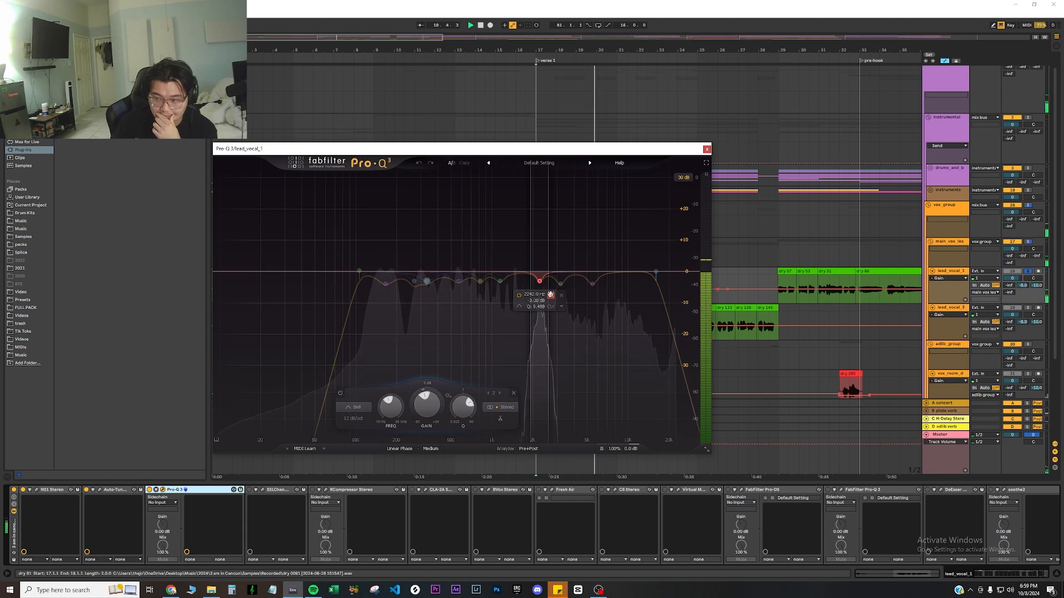
left_click(571, 299)
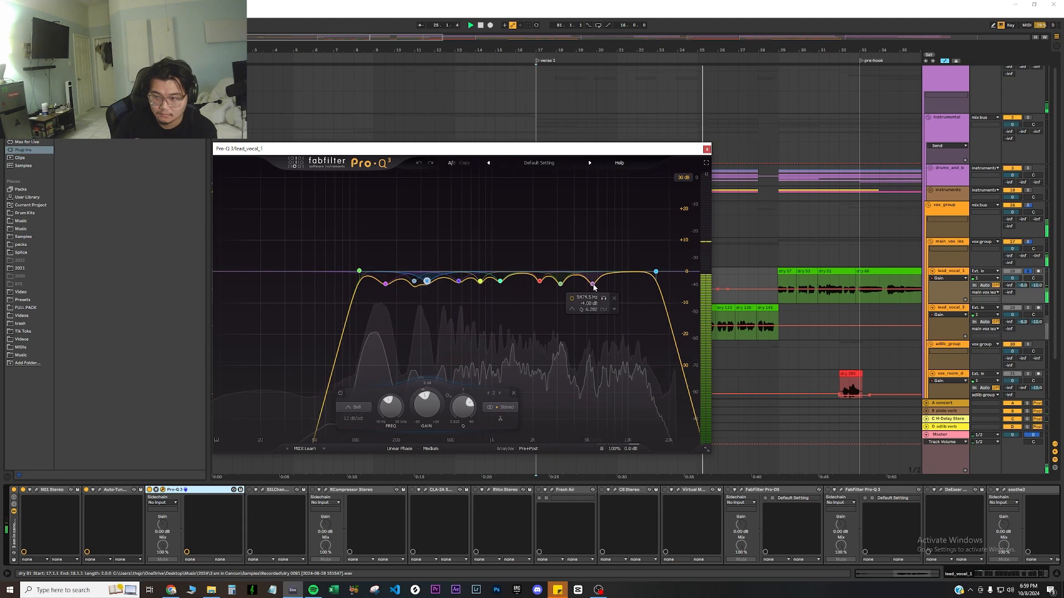
Solo the Pro-Q 3 cut at about 5.4 kHz, and inspect the high-cut band and the neighbouring lower cut
left_click(592, 283)
left_click(604, 300)
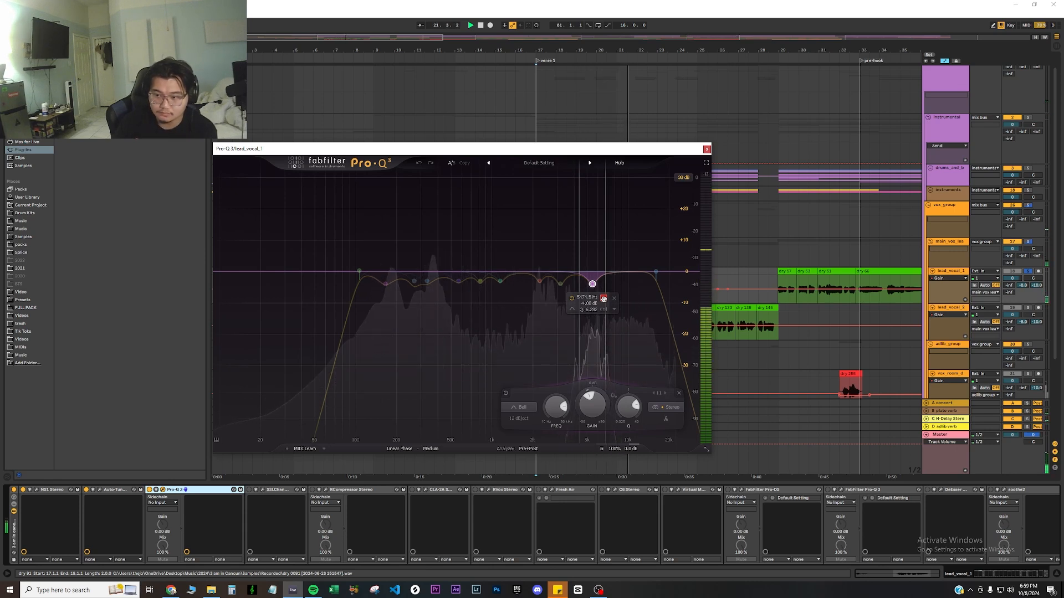
left_click(656, 271)
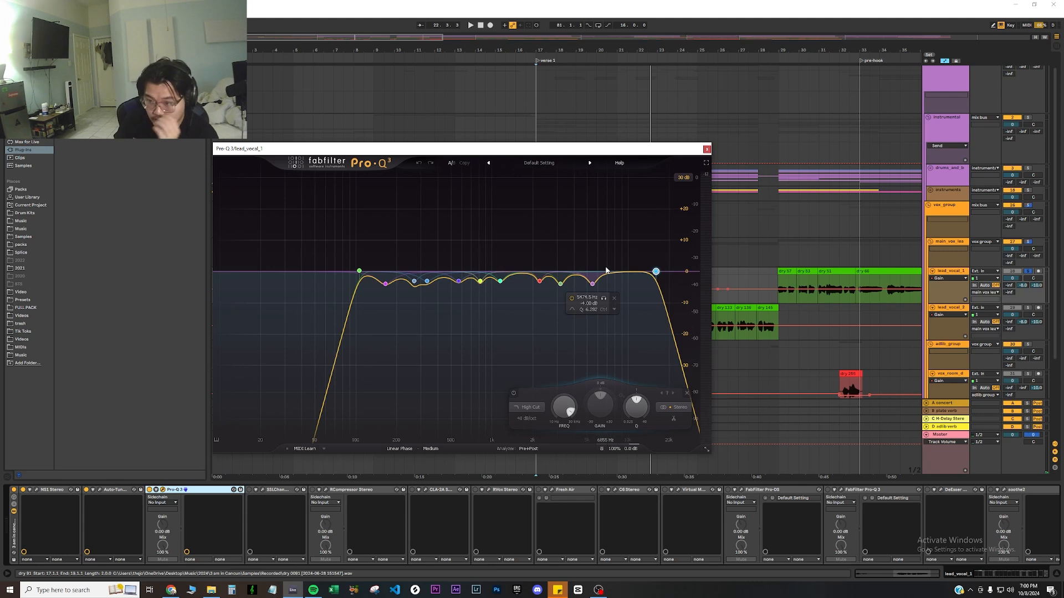
left_click(560, 284)
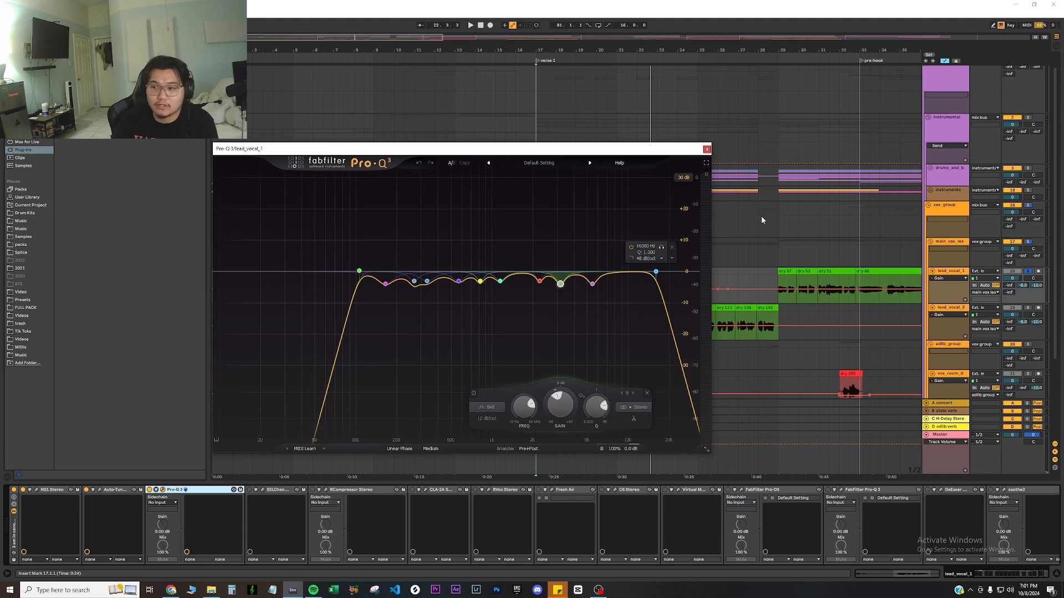
Close Pro-Q 3, switch on and open SSLChannel on lead_vocal_1, and position its window over the arrangement
left_click(707, 149)
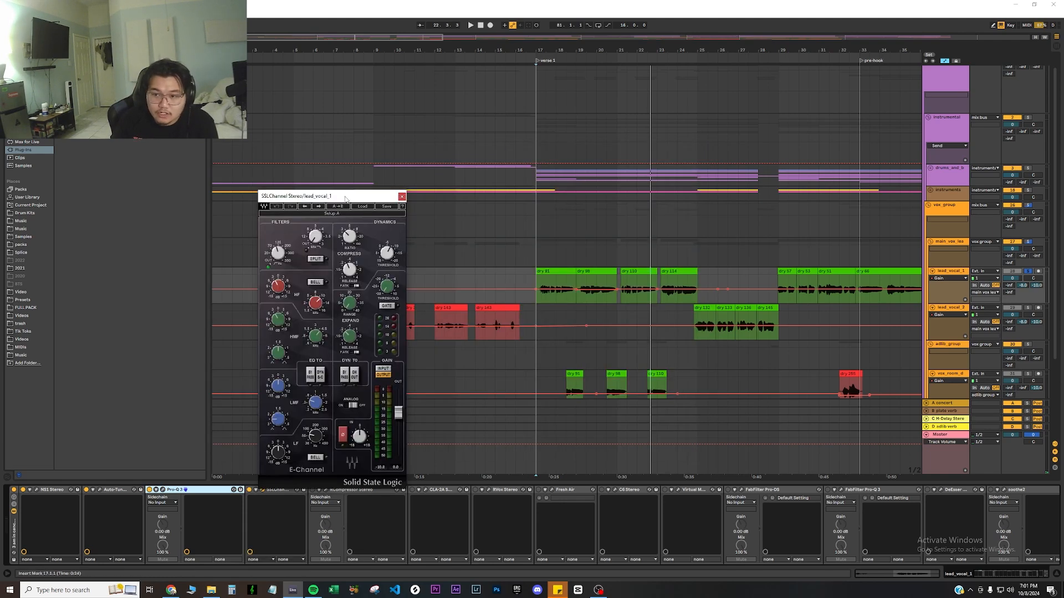
left_click_drag(345, 199, 390, 194)
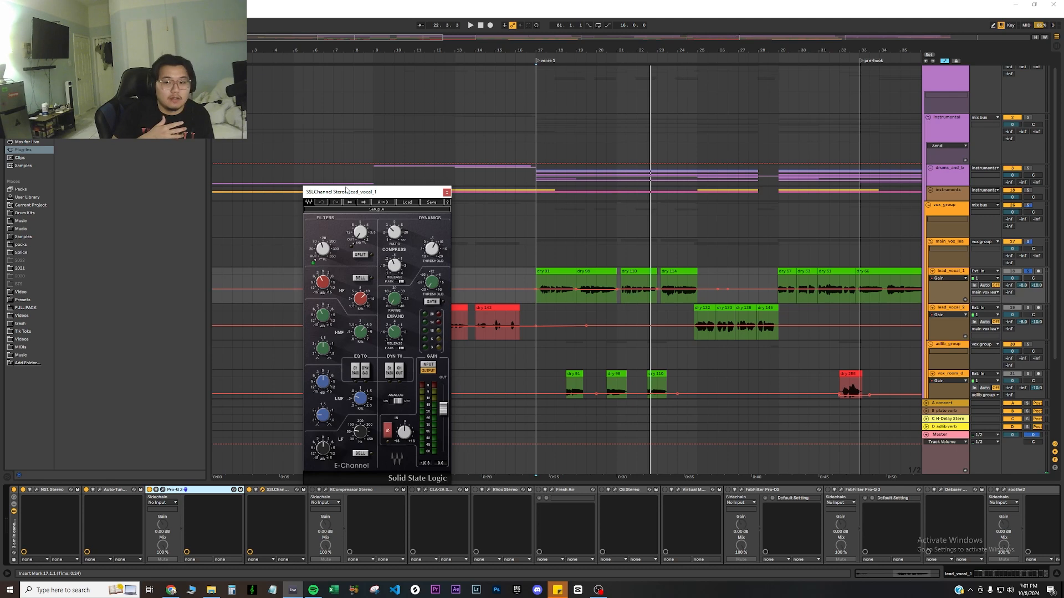
left_click_drag(391, 199, 382, 200)
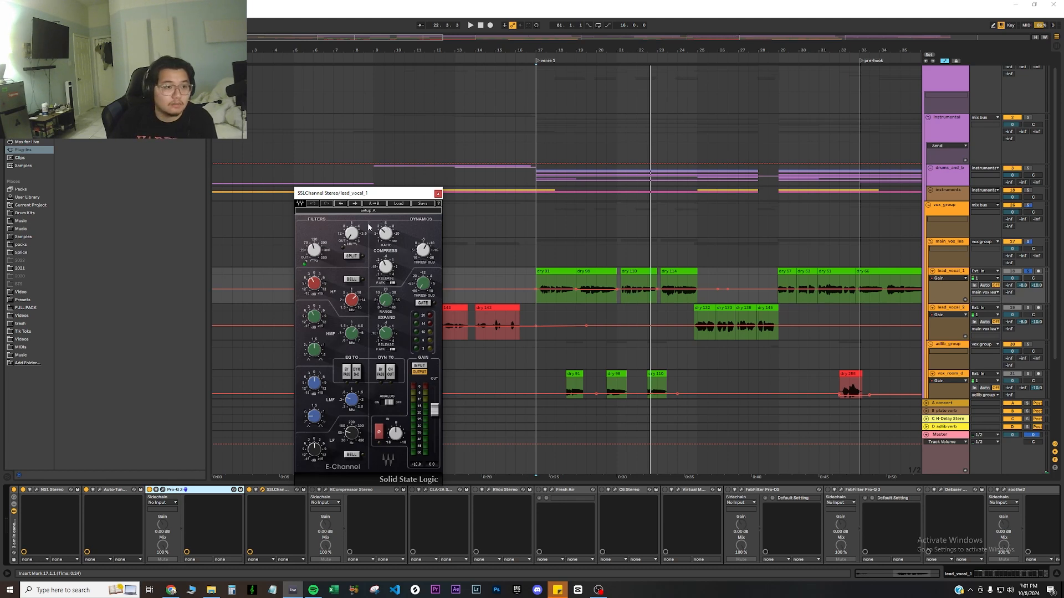
Inspect SSLChannel's compression, filter, high-frequency and high-mid EQ settings on lead_vocal_1
left_click_drag(375, 195, 375, 198)
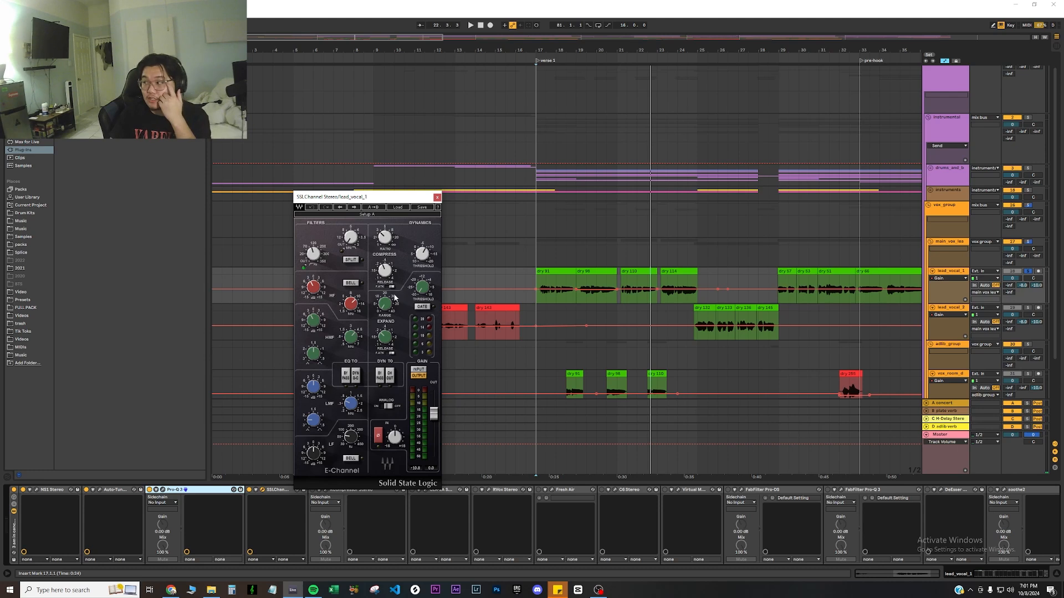
mouse_move(386, 244)
mouse_move(313, 252)
mouse_move(313, 286)
mouse_move(354, 302)
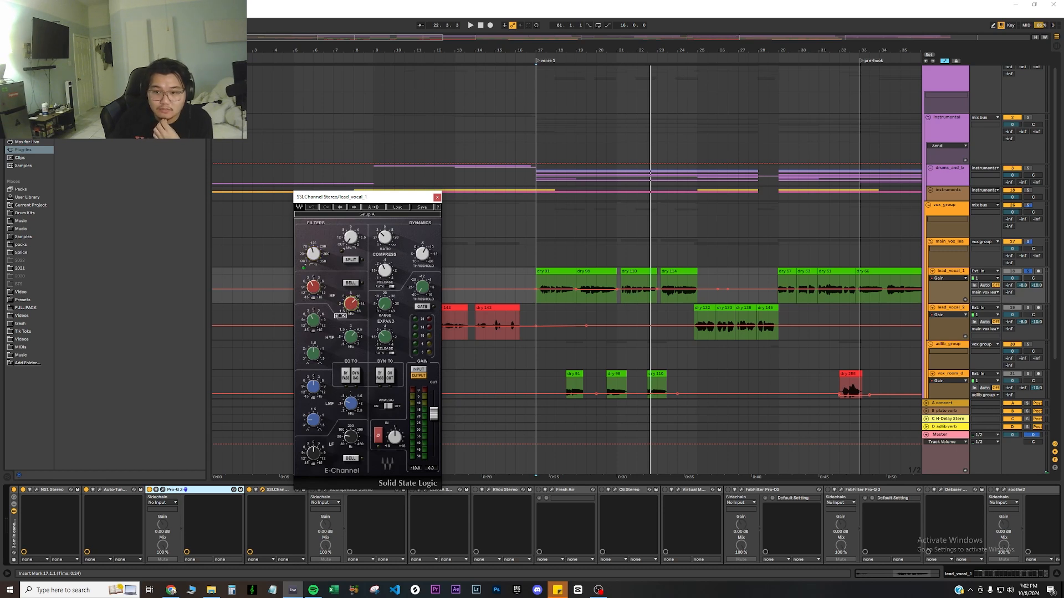
mouse_move(317, 323)
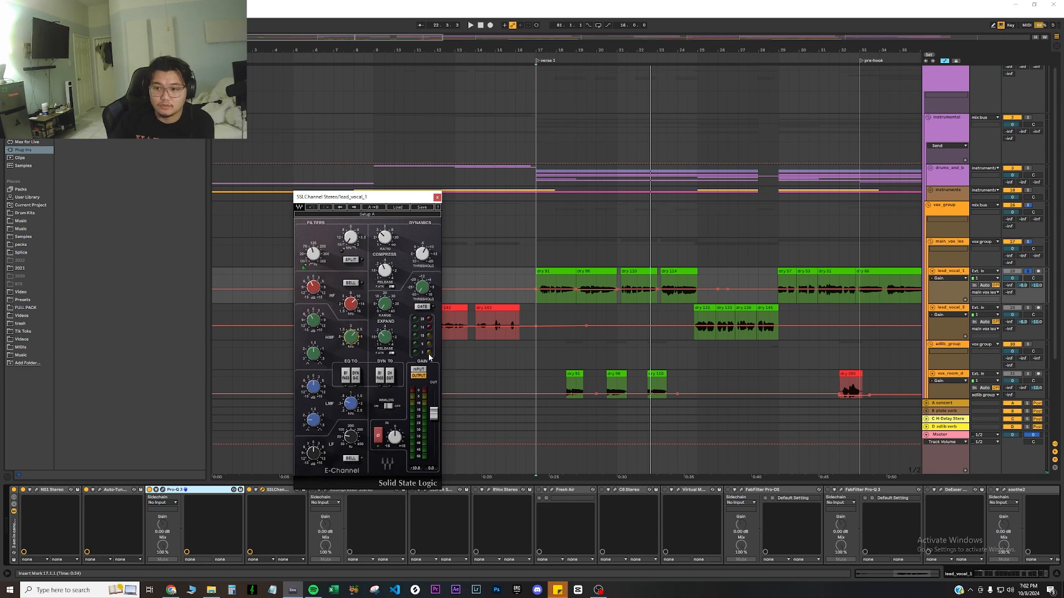
Play verse 1 through SSLChannel, review its compressor release, threshold and ratio, and close the plugin
left_click(535, 284)
key("space")
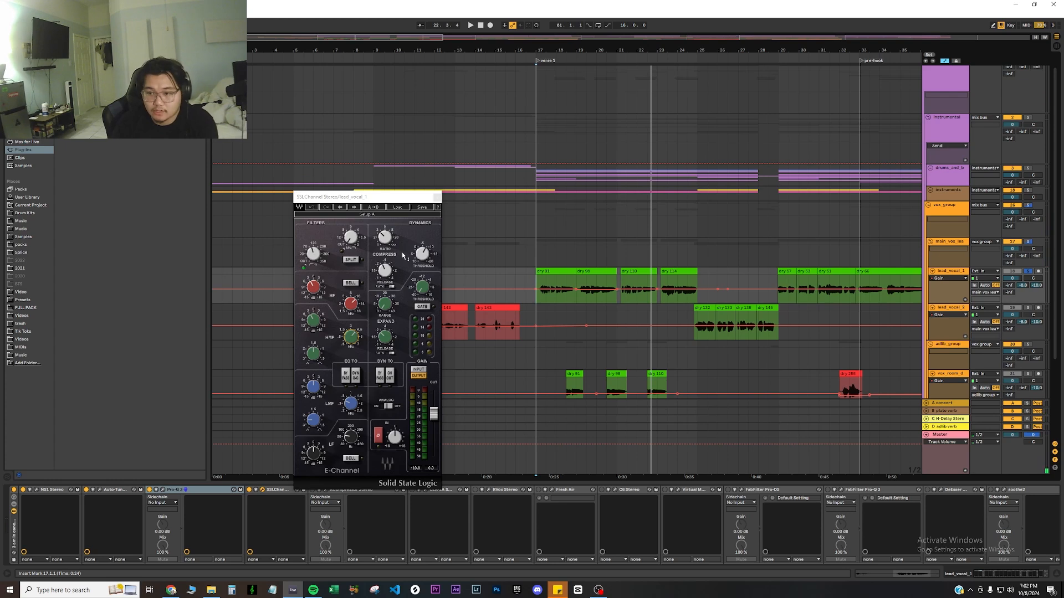
left_click(385, 271)
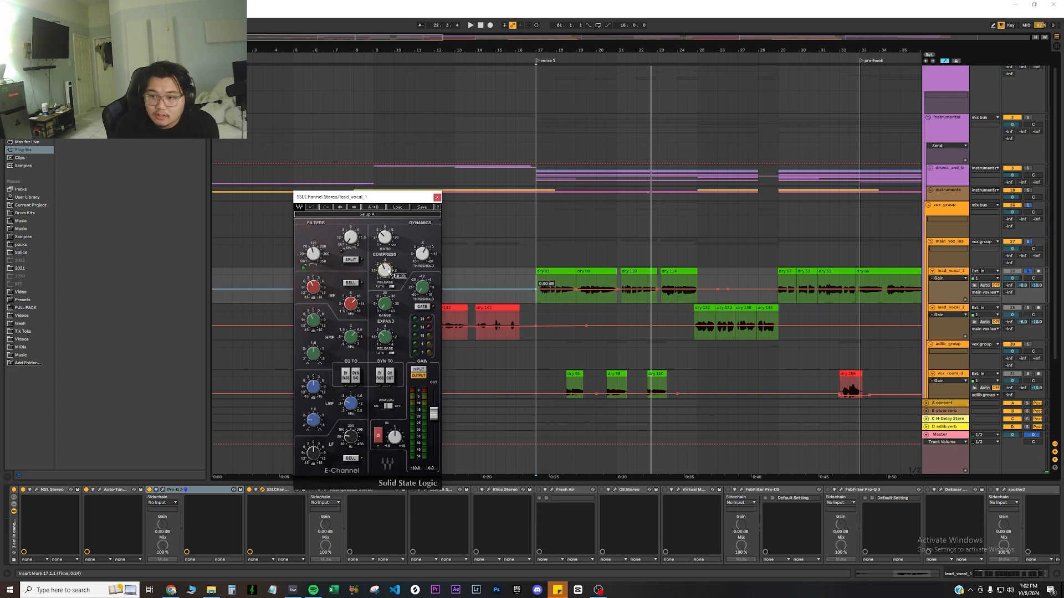
left_click(424, 253)
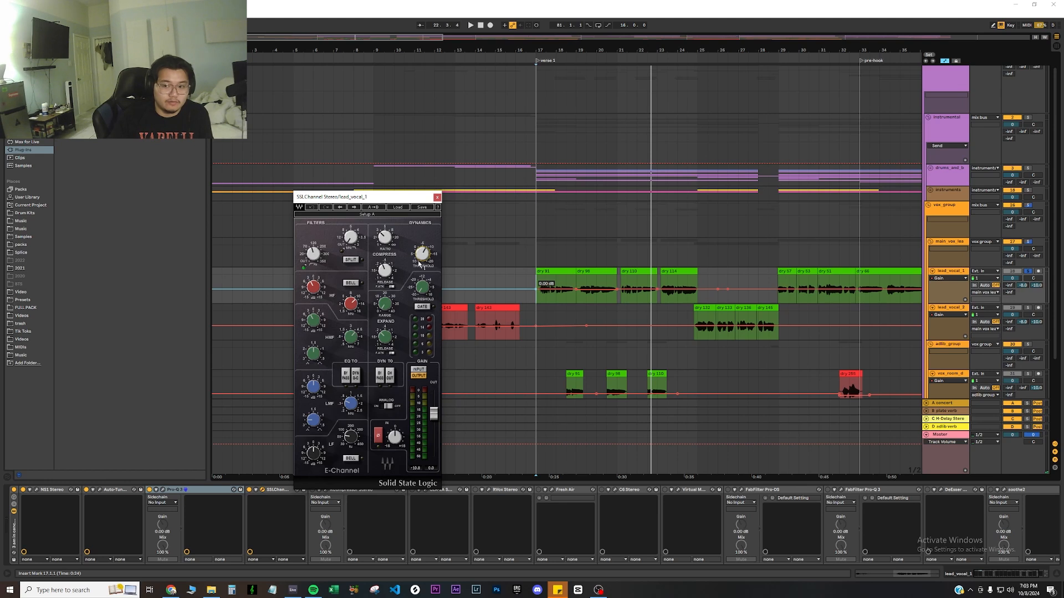
left_click(392, 239)
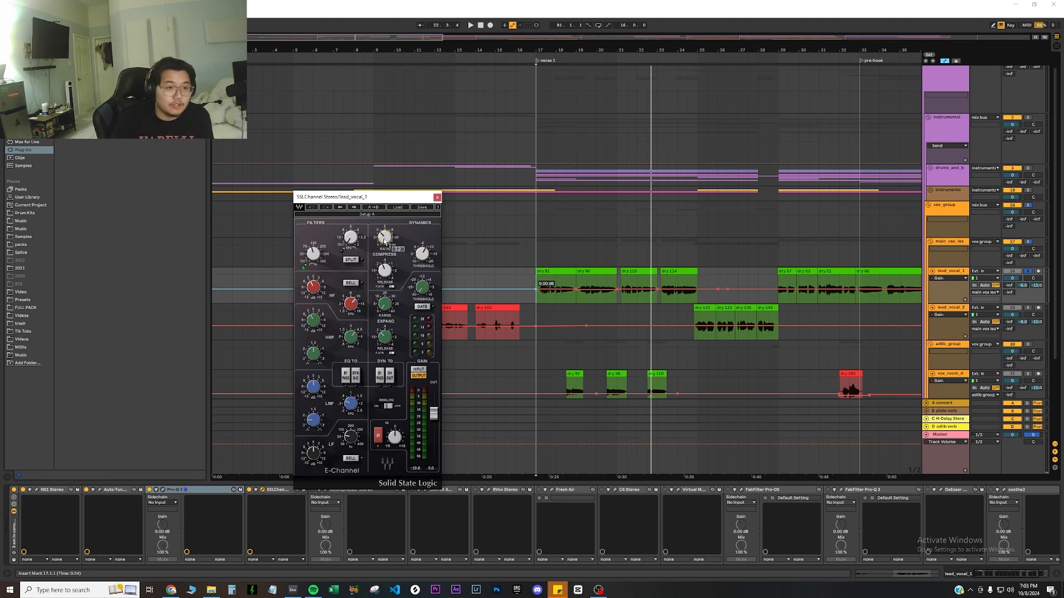
left_click(437, 197)
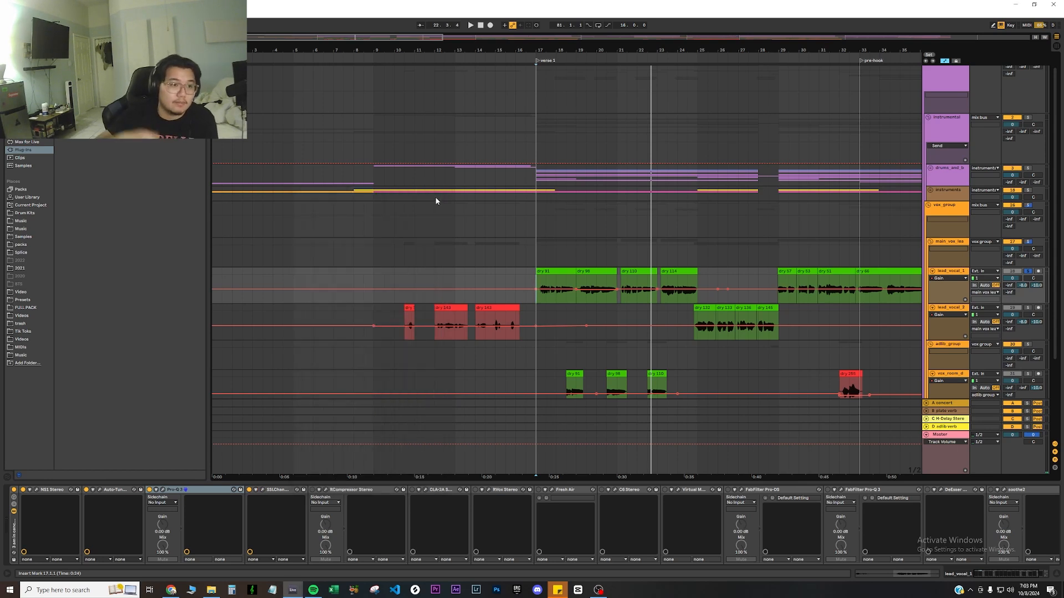
Reopen SSLChannel on lead_vocal_1, inspect the HF gain setting, and close it again
left_click(261, 490)
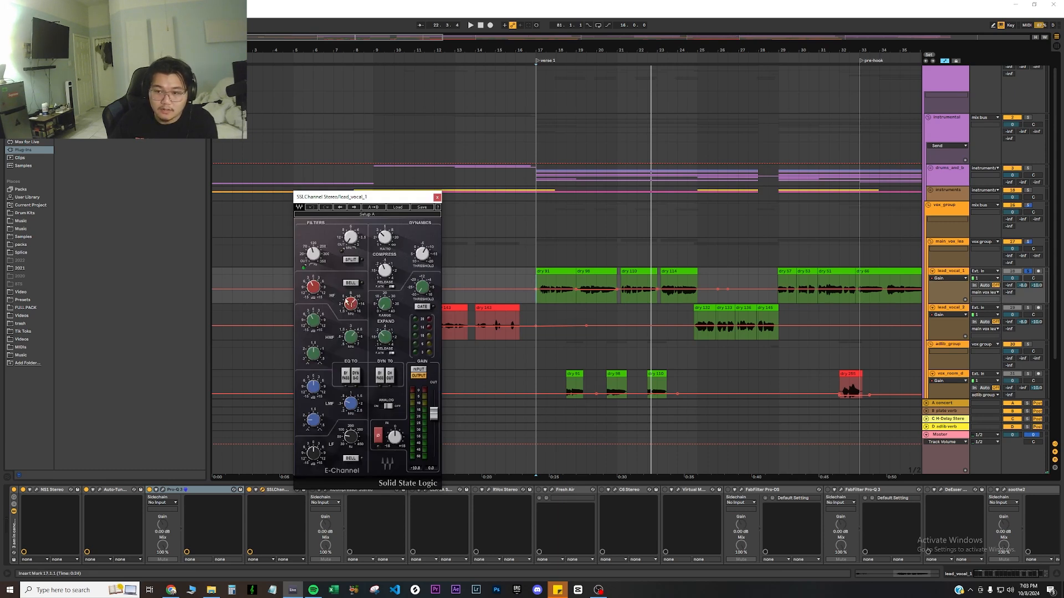
left_click(314, 288)
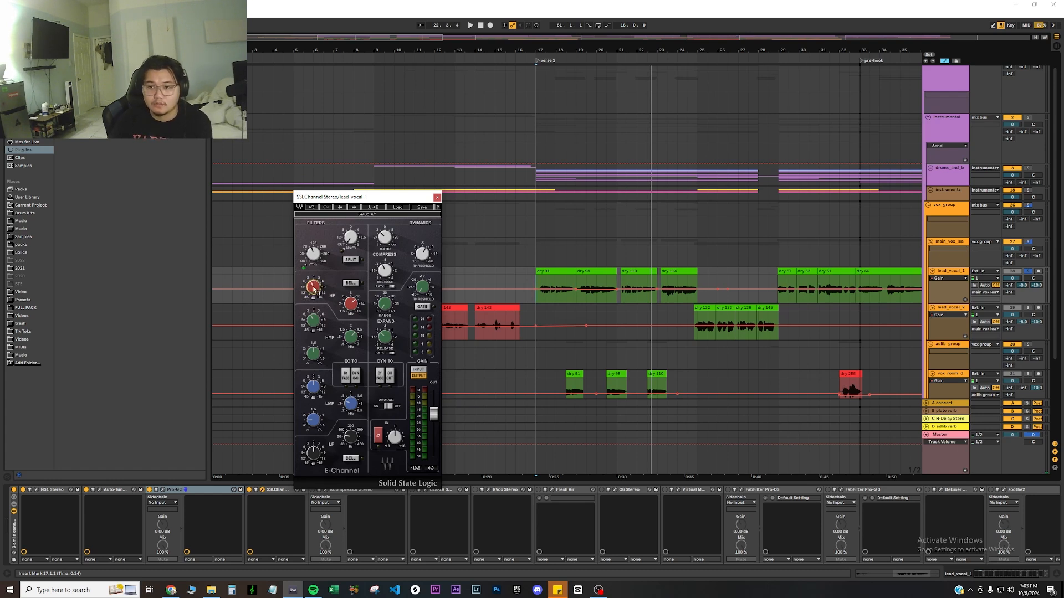
left_click(437, 197)
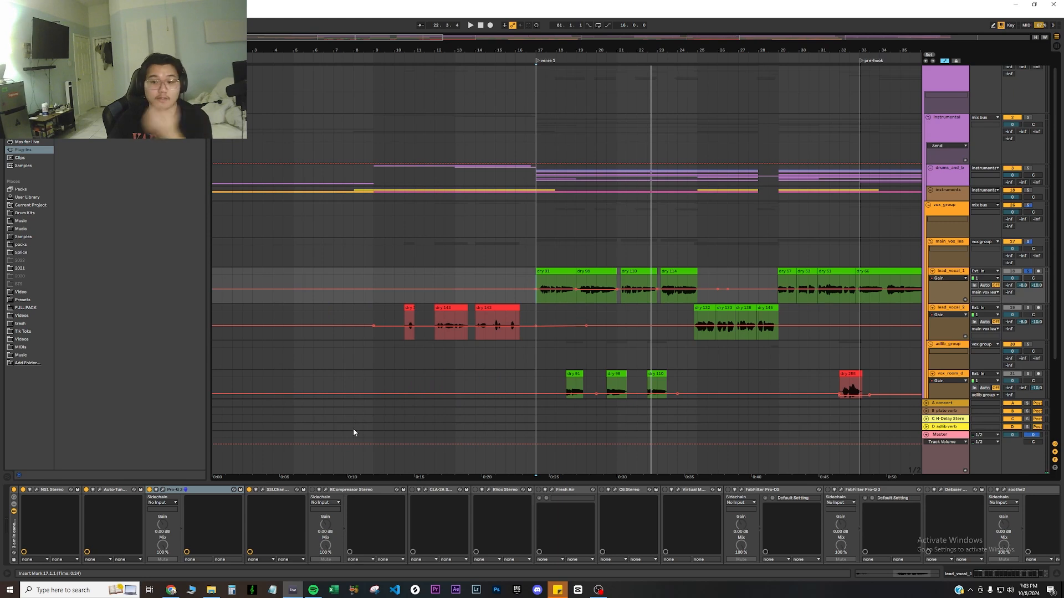
Switch on and open RCompressor on lead_vocal_1, and position its window beside the verse 1 clips
left_click(326, 490)
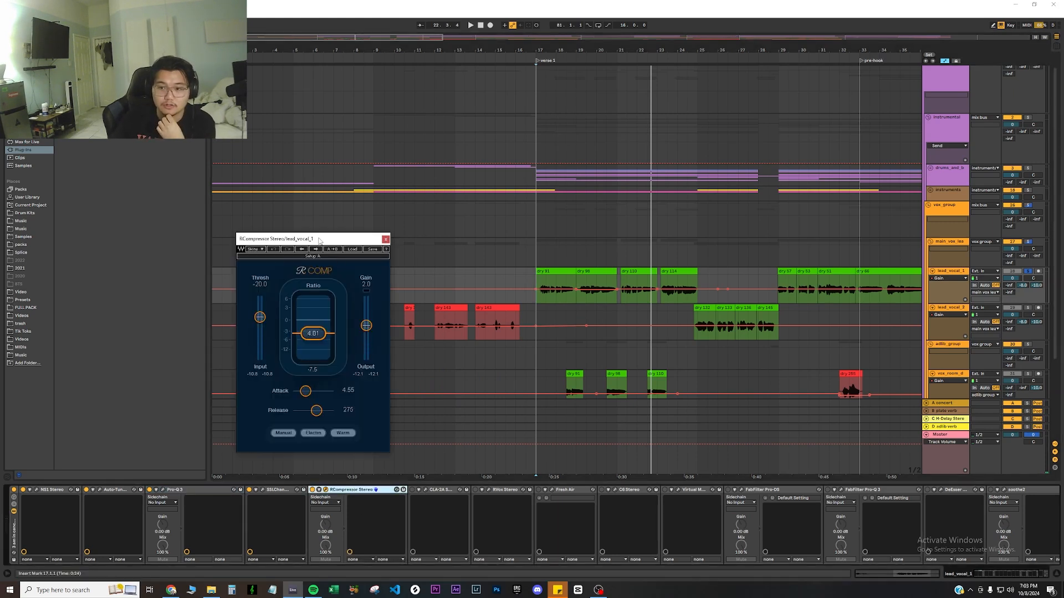
left_click_drag(319, 240, 408, 150)
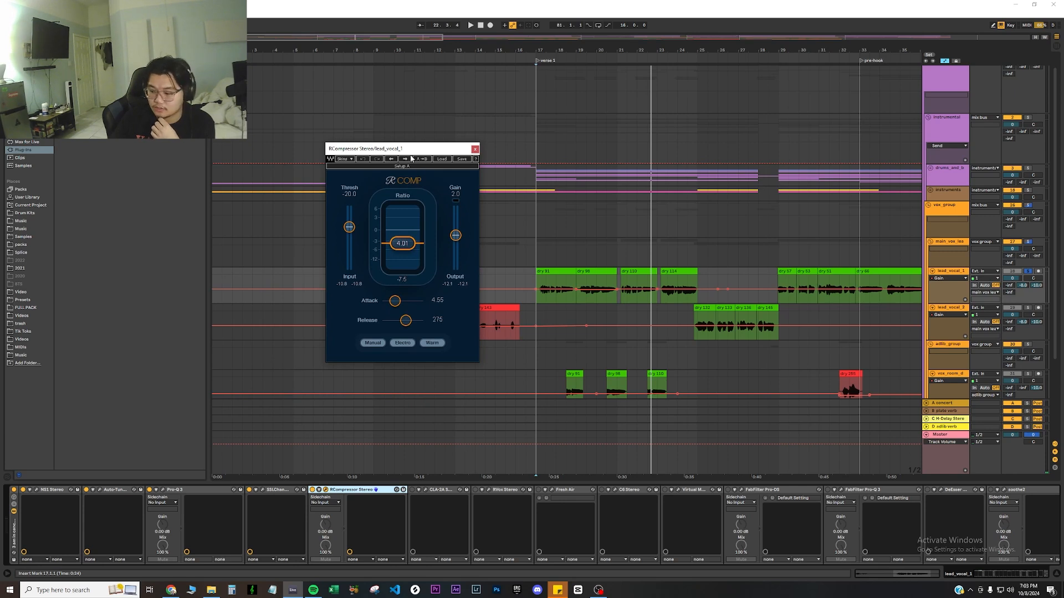
left_click_drag(424, 159, 366, 205)
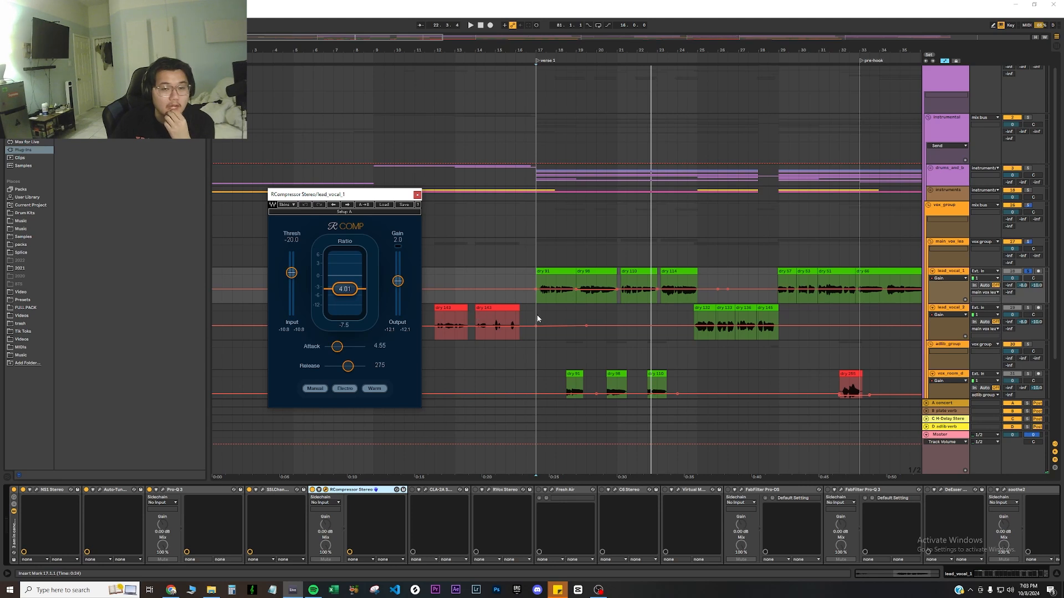
Compare the vocal with RCompressor bypassed and active while playing from verse 1, and close the plugin
left_click(540, 298)
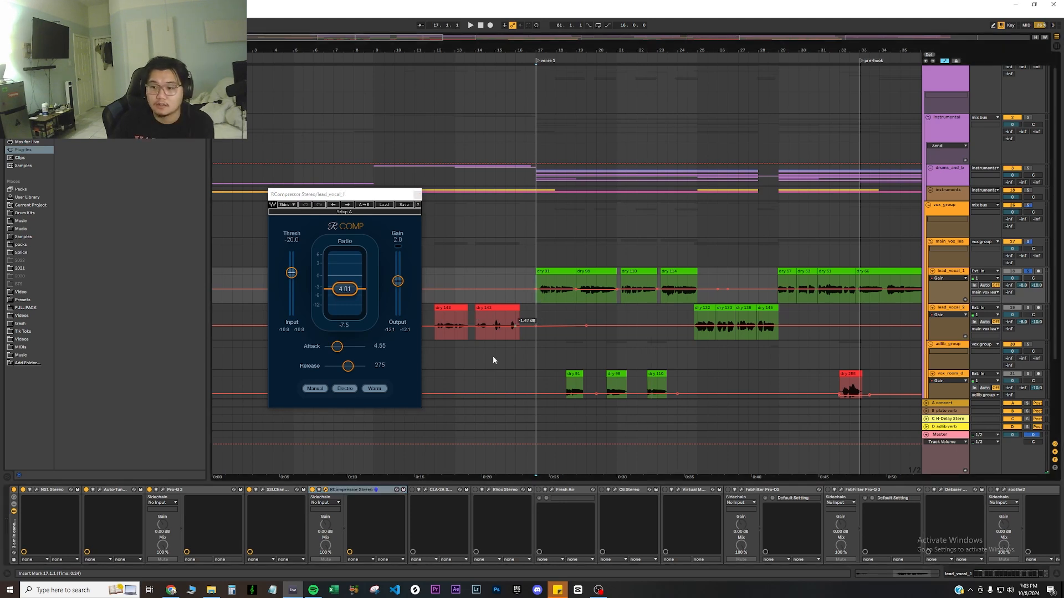
left_click(313, 490)
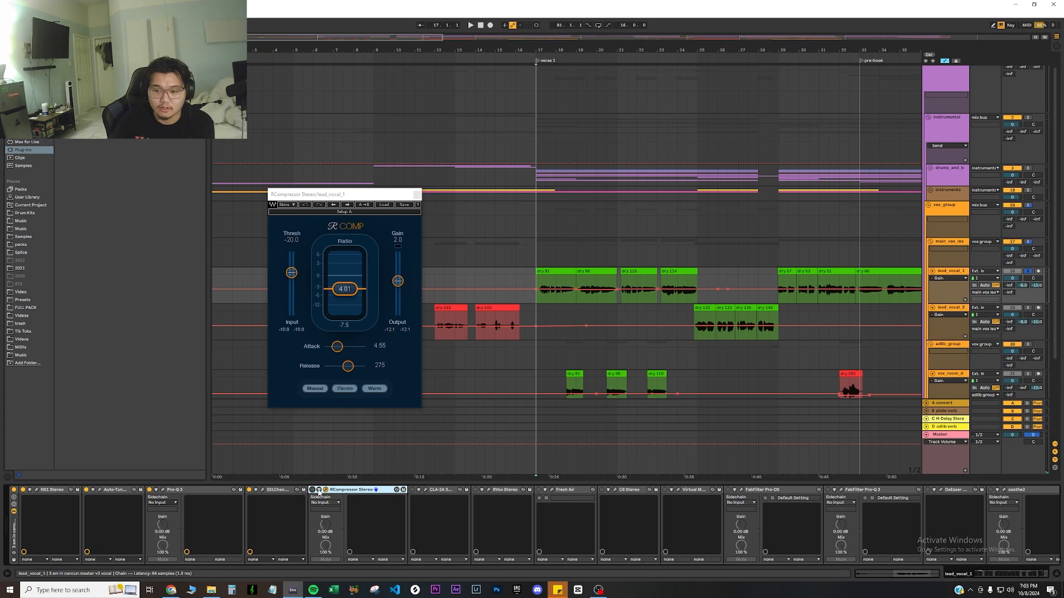
key("space")
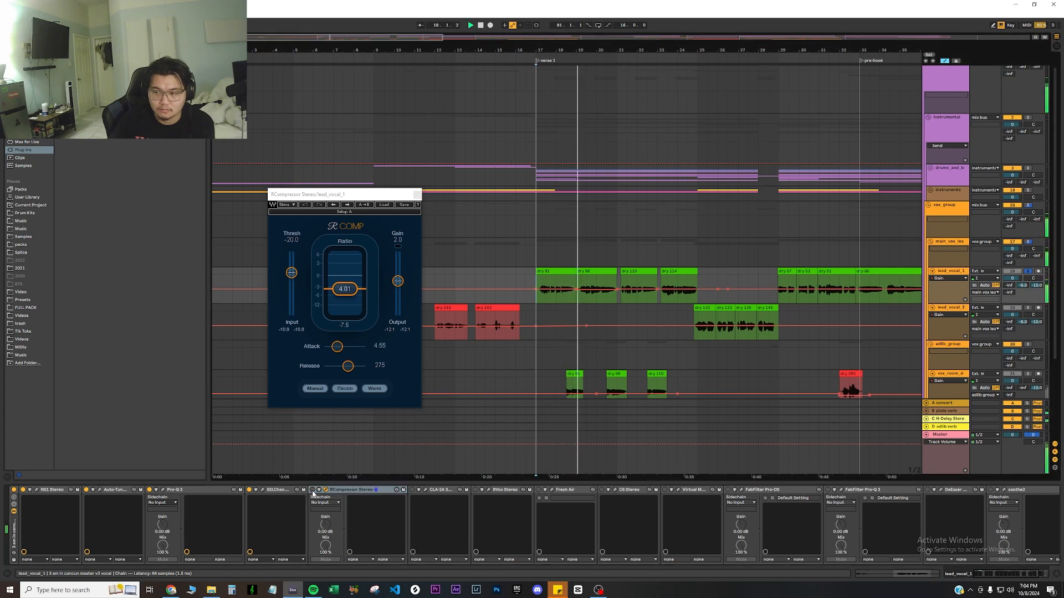
left_click(312, 490)
key("space")
key("space")
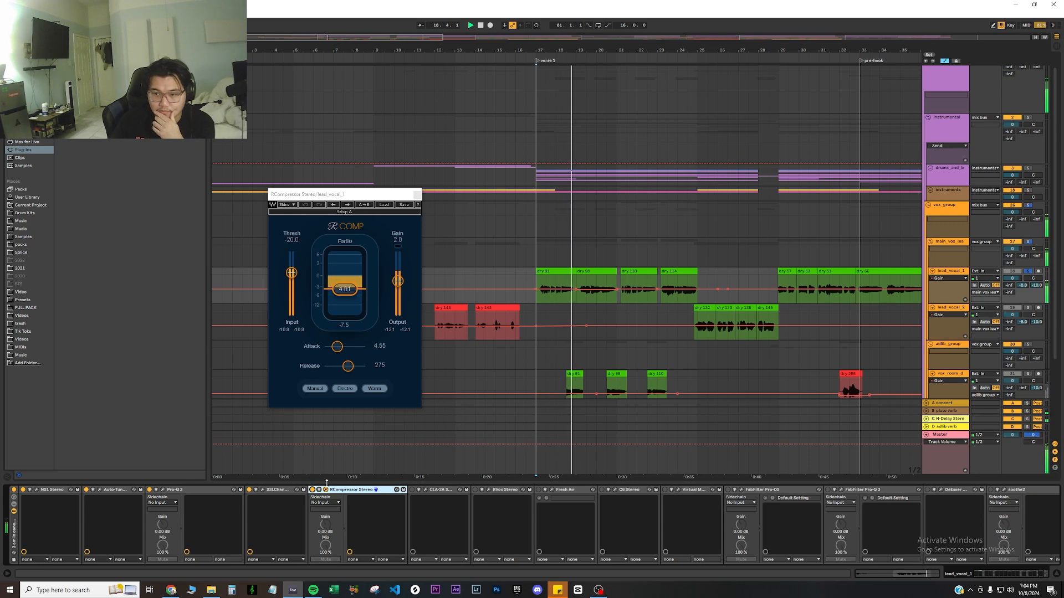
left_click(313, 491)
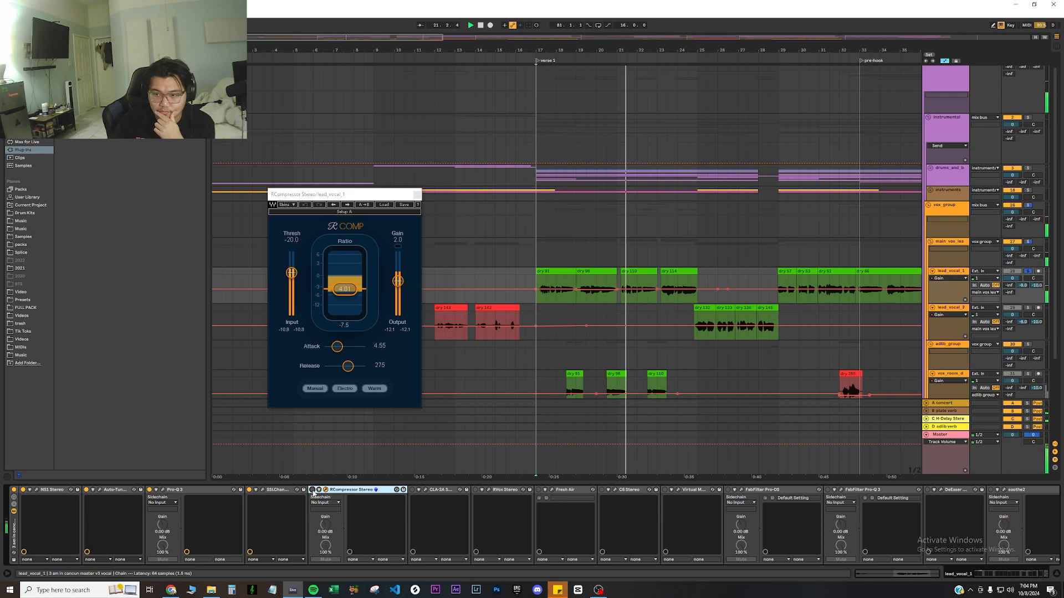
left_click(312, 490)
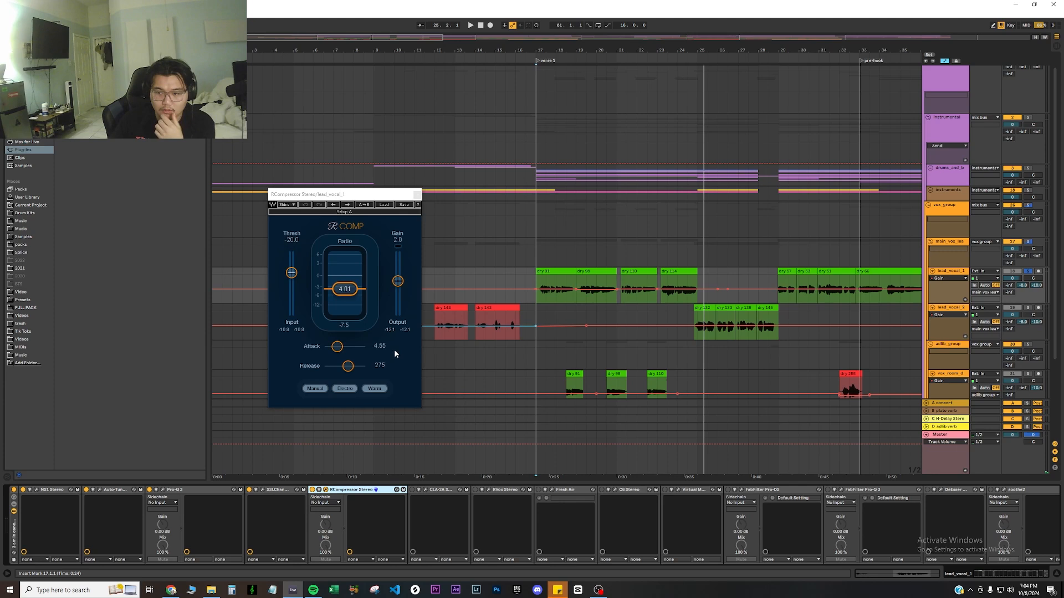
left_click(417, 194)
Switch on and open CLA-2A on lead_vocal_1, audition verse 1 through it, and close the plugin
left_click(425, 490)
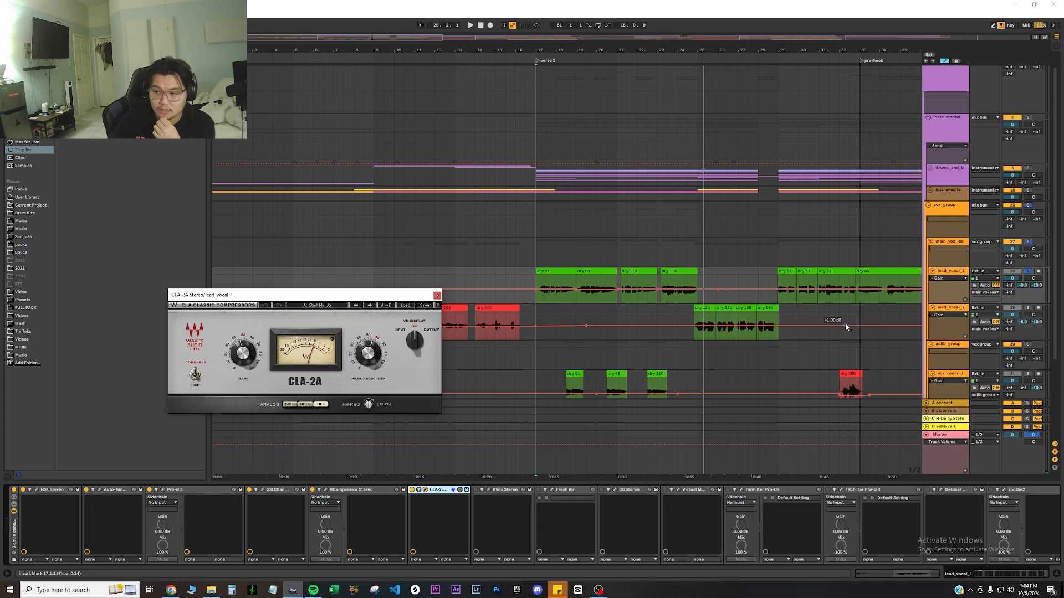
scroll(832, 327, "down", 3)
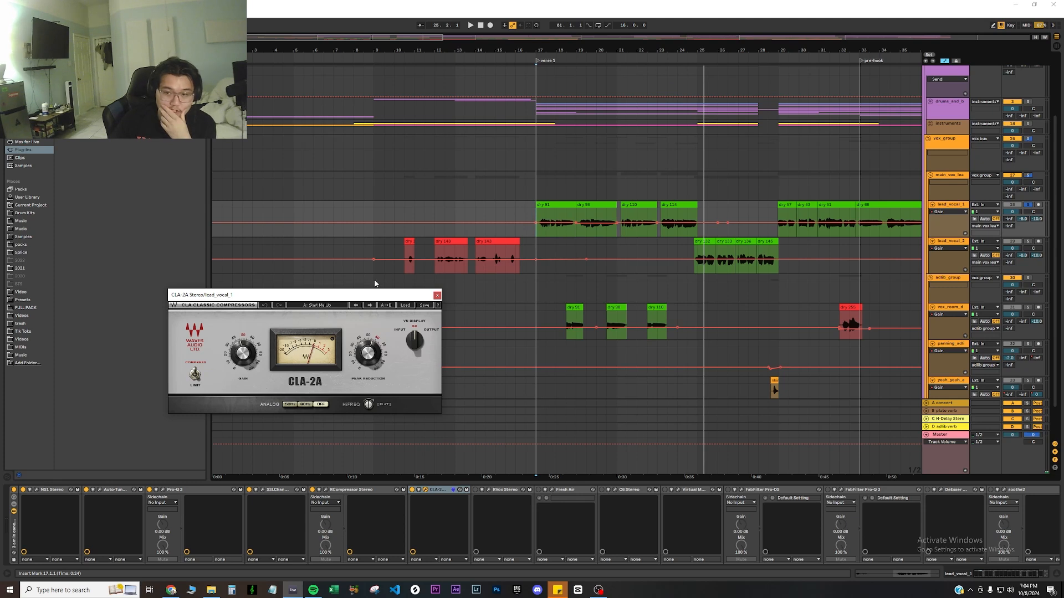
key("space")
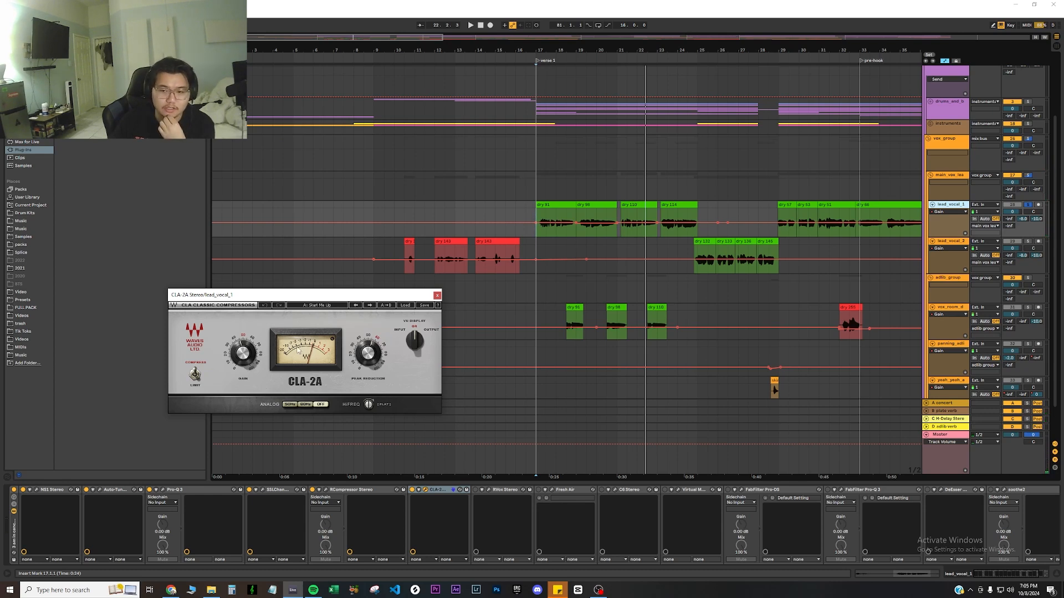
left_click(438, 295)
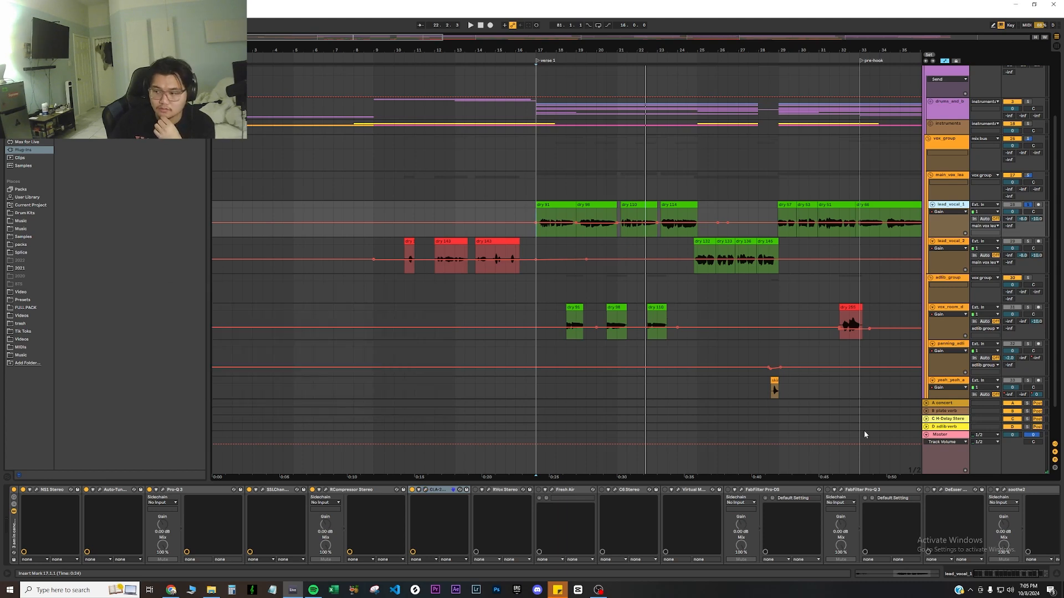
Switch off the audio effect rack on the Master track, and return to lead_vocal_1's device chain
left_click(945, 435)
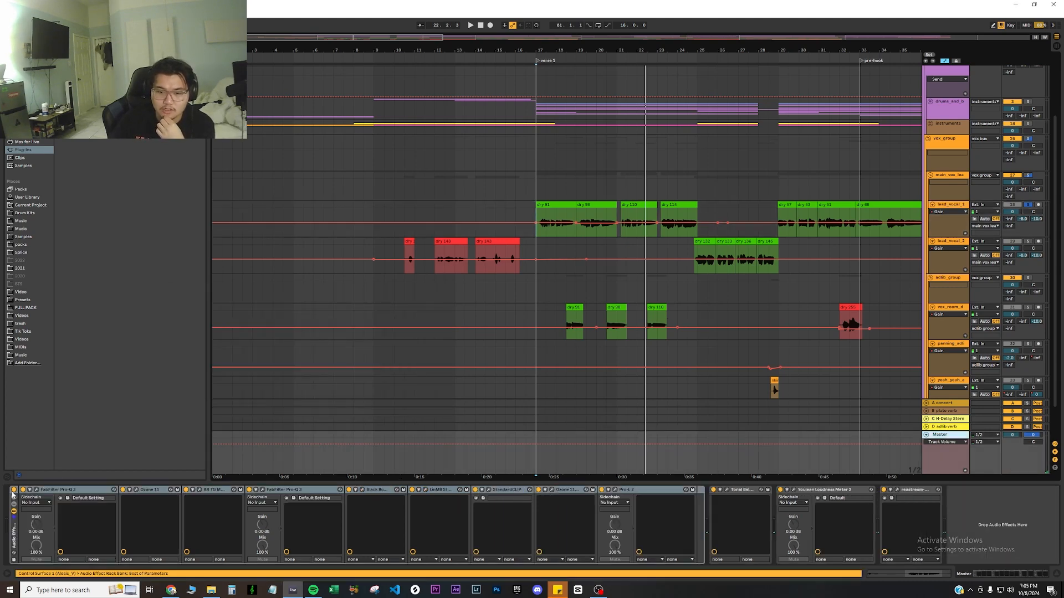
left_click(12, 495)
left_click(992, 215)
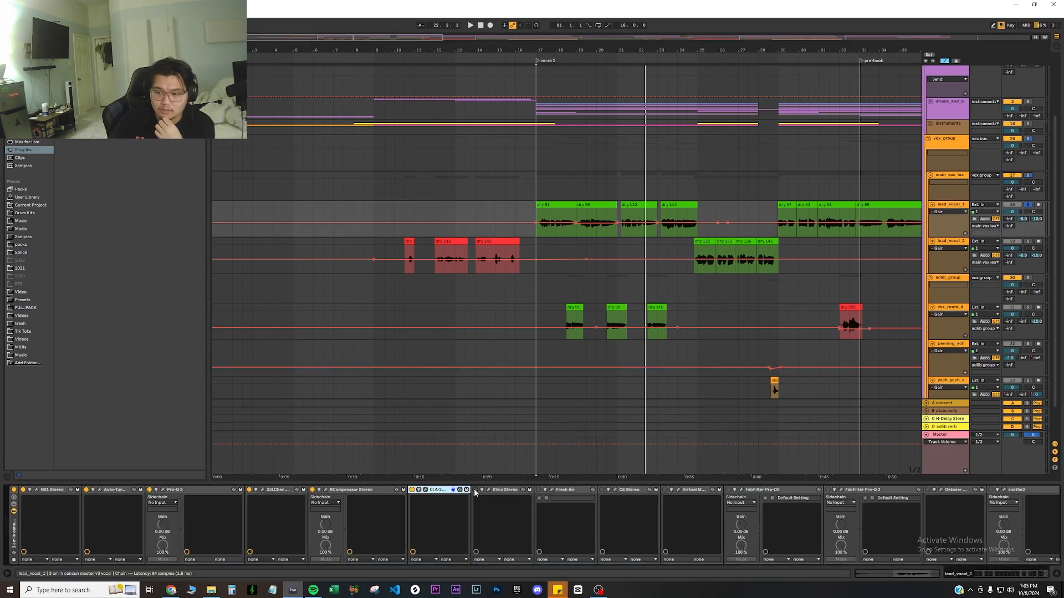
Switch on and open RVox on lead_vocal_1, compare it bypassed and active from verse 1, and close it
left_click(488, 490)
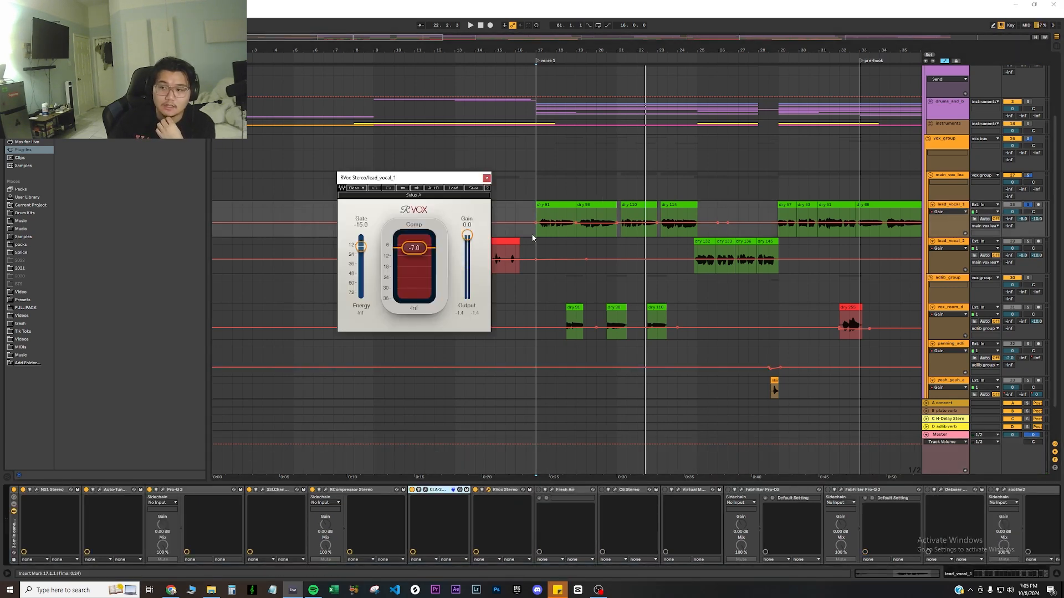
key("space")
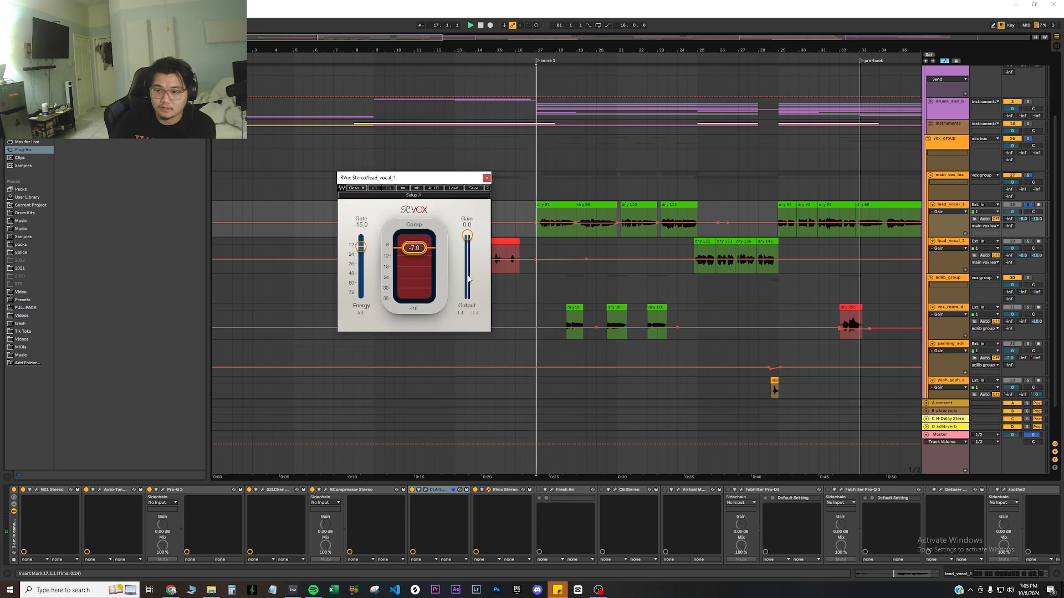
left_click(475, 493)
key("space")
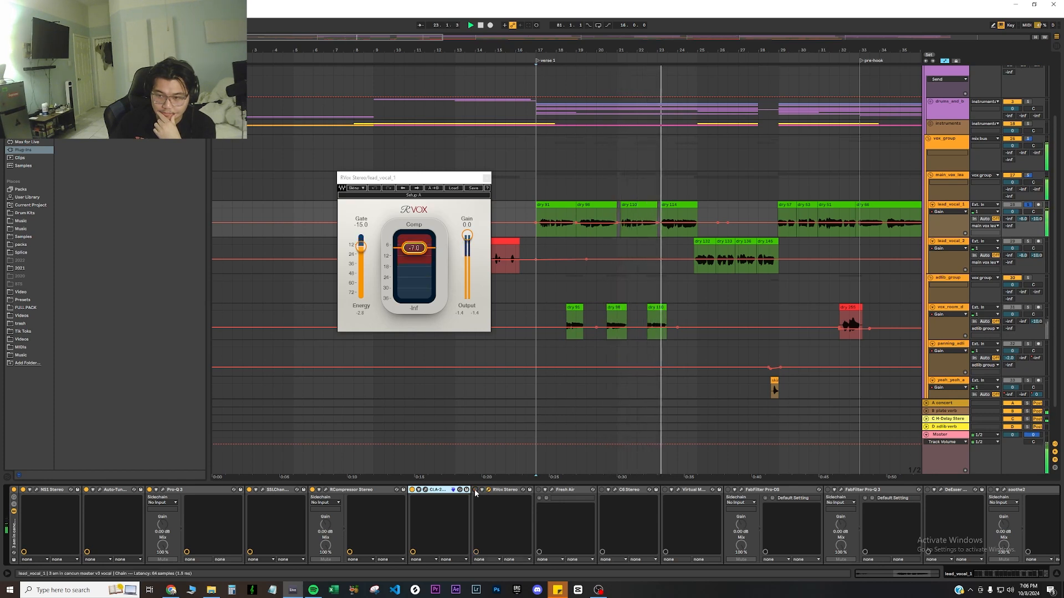
left_click(540, 235)
key("space")
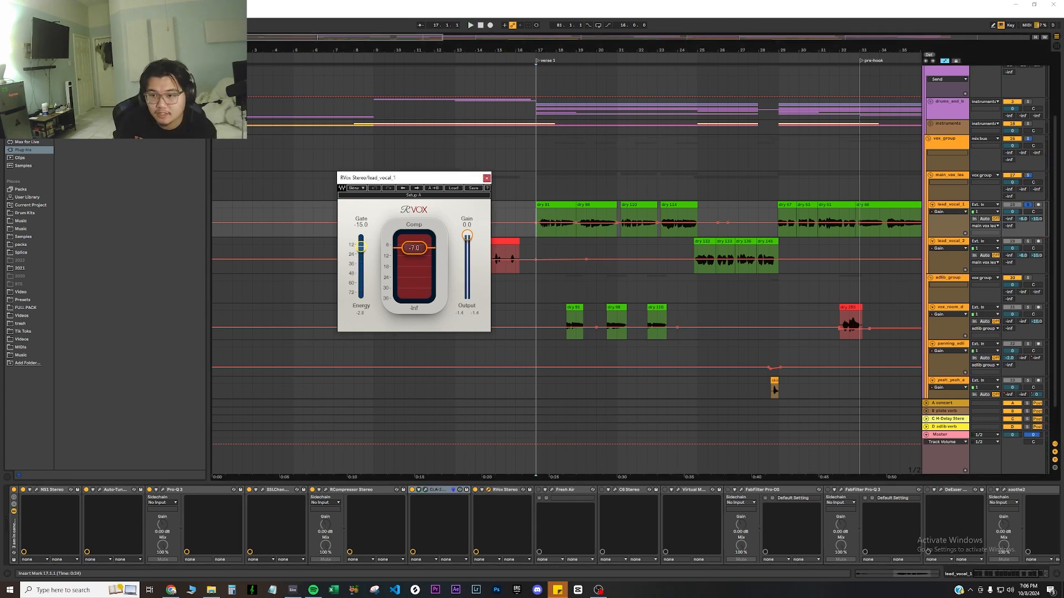
key("space")
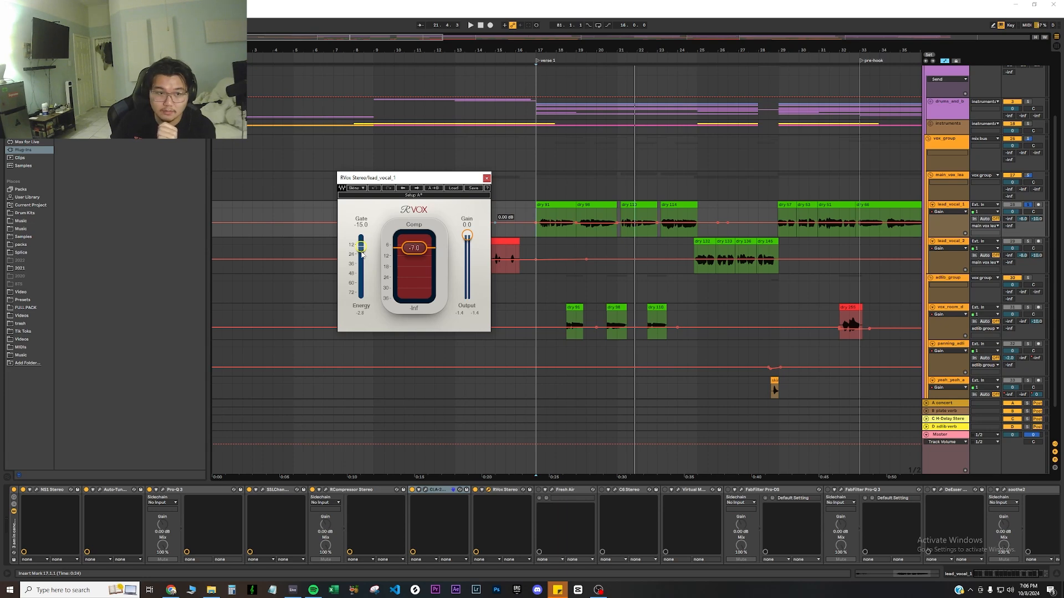
left_click(486, 178)
Switch on and open Fresh Air on lead_vocal_1, reposition its window, and audition its effect during verse 1
left_click(553, 490)
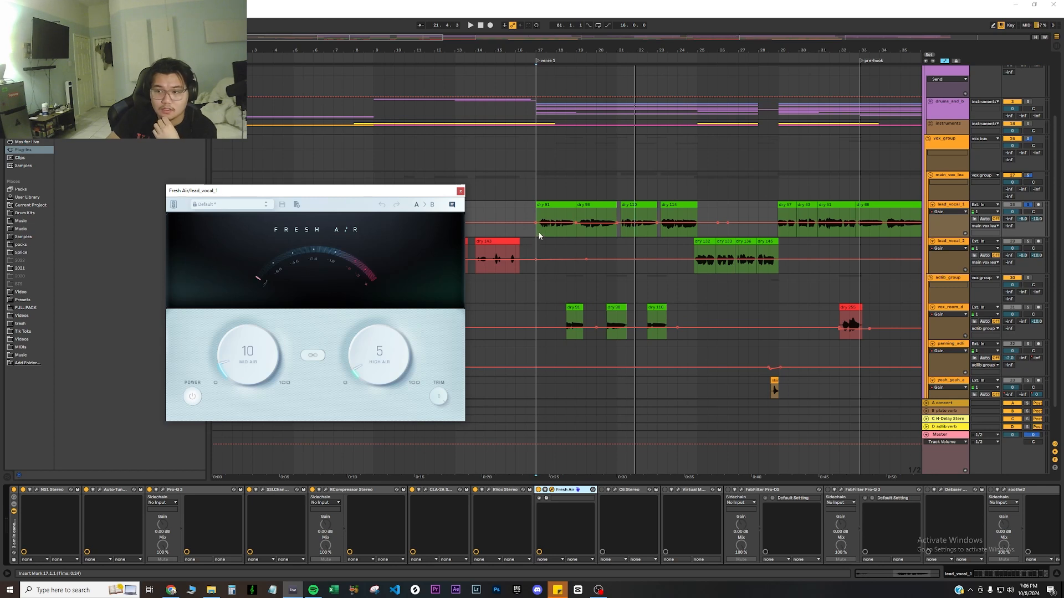
left_click_drag(395, 191, 398, 185)
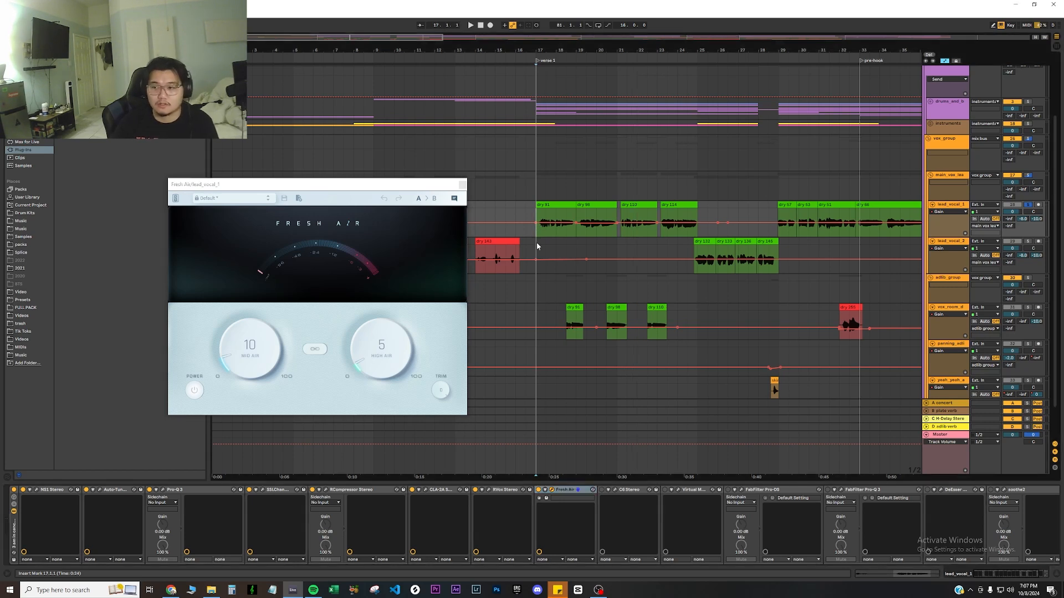
left_click(544, 490)
key("space")
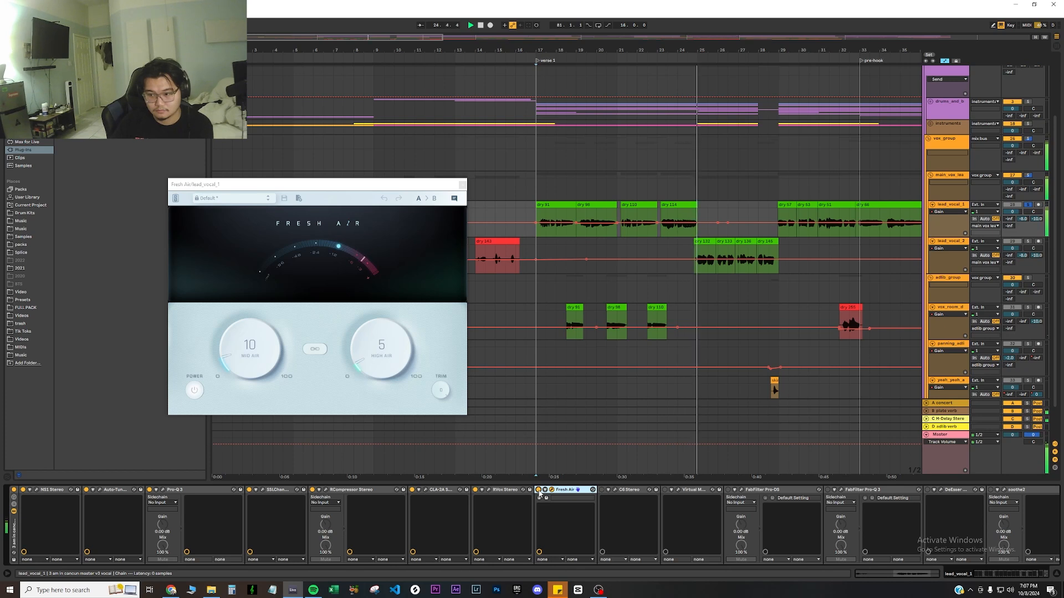
key("space")
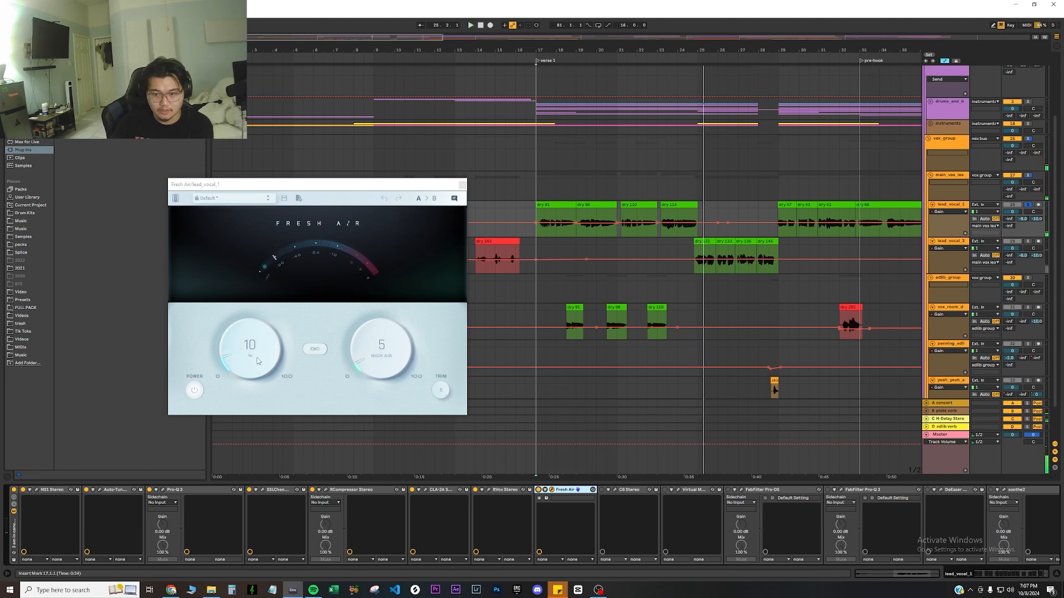
Audition Fresh Air in verse 1 with Mid Air raised to about 86, restore it to 10, and close the plugin
left_click_drag(261, 358, 284, 260)
key("space")
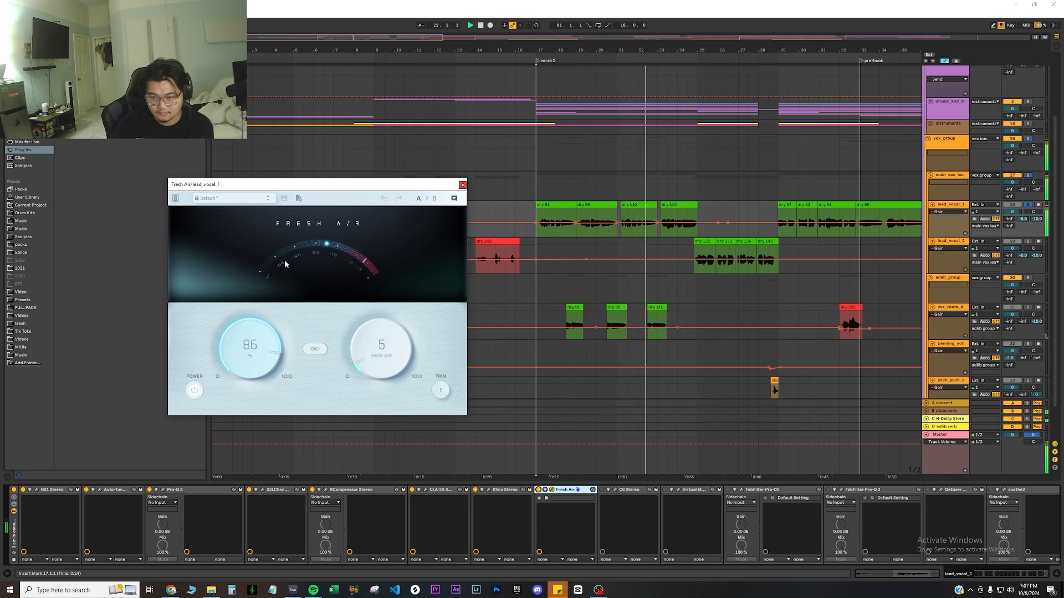
left_click_drag(263, 325, 262, 447)
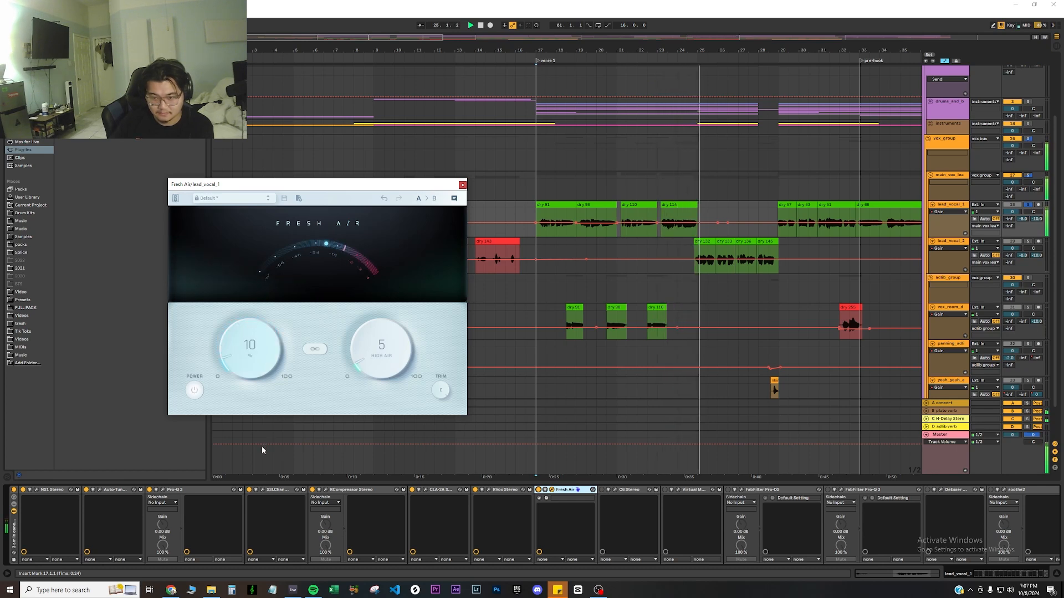
left_click(462, 185)
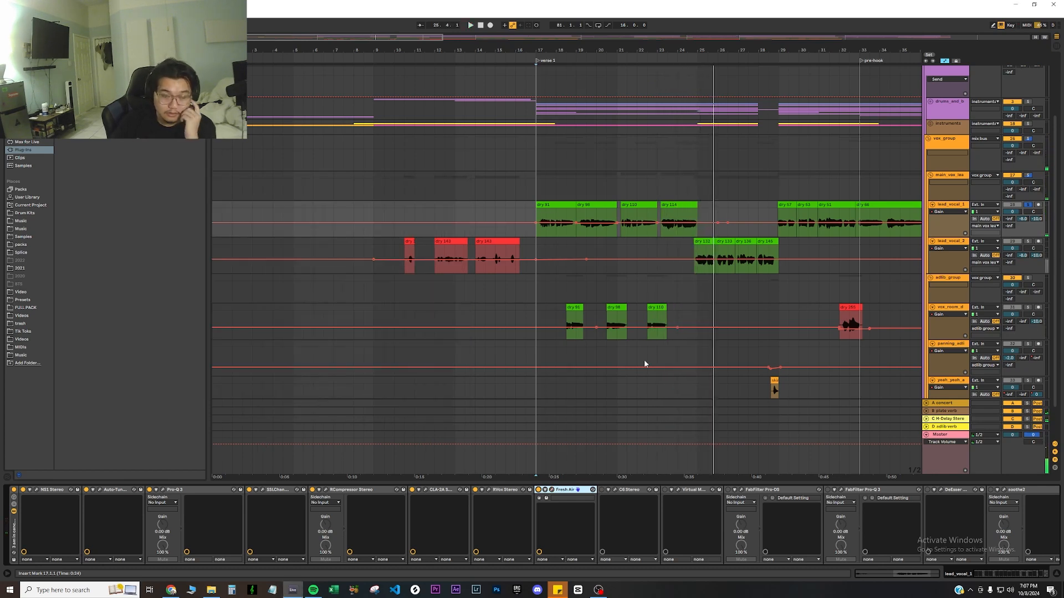
left_click(551, 490)
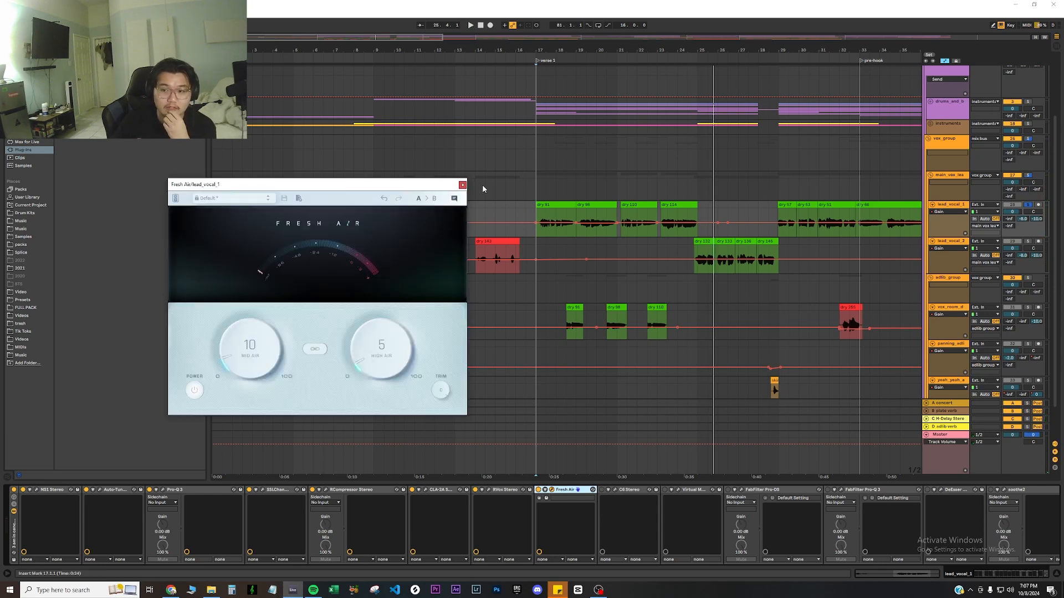
left_click(462, 185)
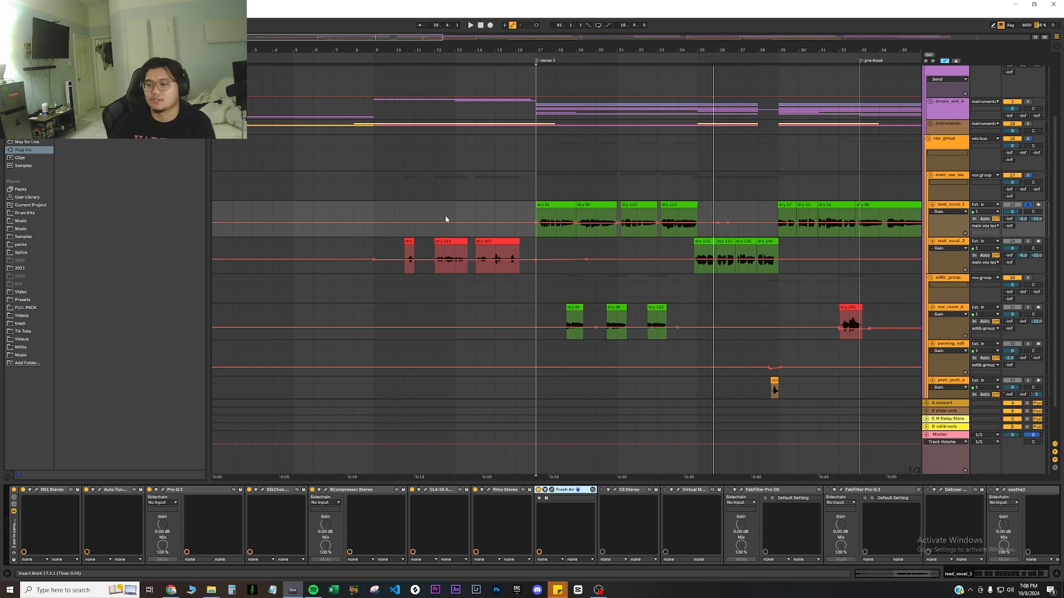
Switch on and open C6 on lead_vocal_1, reposition its window, audition verse 1 through it, and close the plugin
left_click(609, 491)
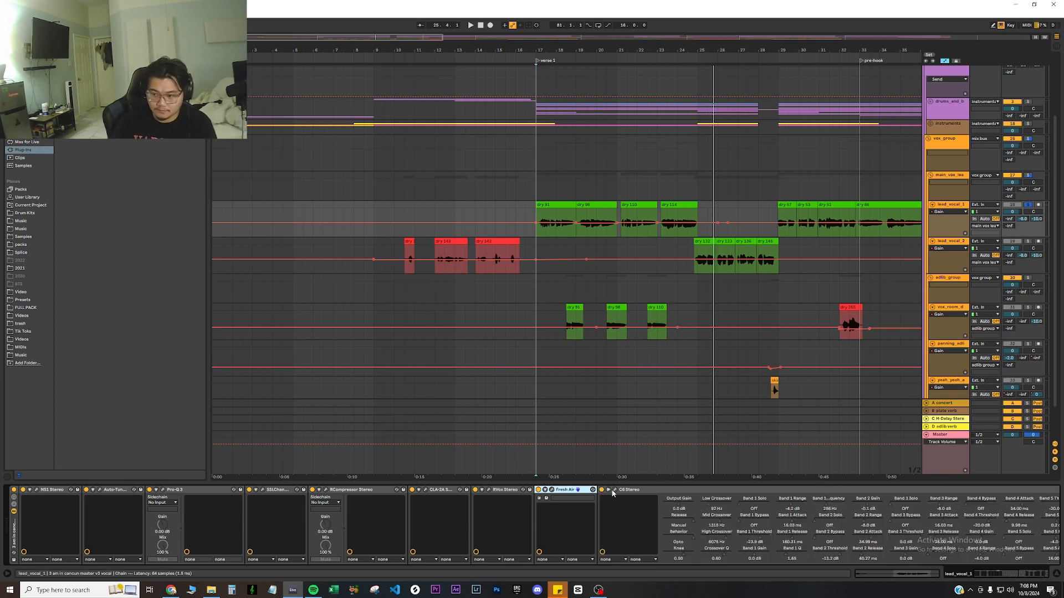
left_click(609, 490)
left_click(614, 490)
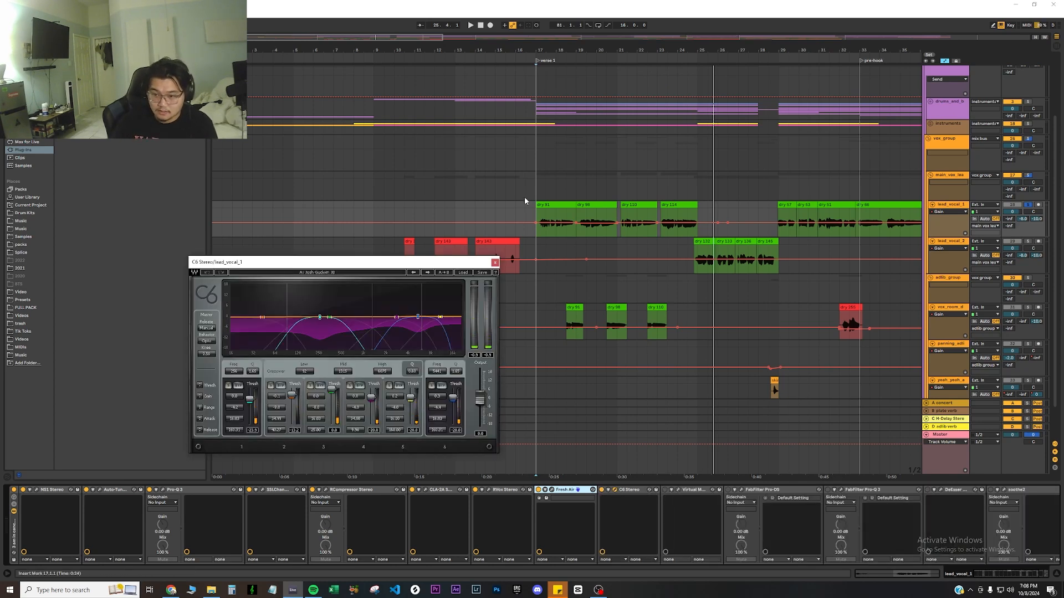
left_click_drag(388, 263, 434, 257)
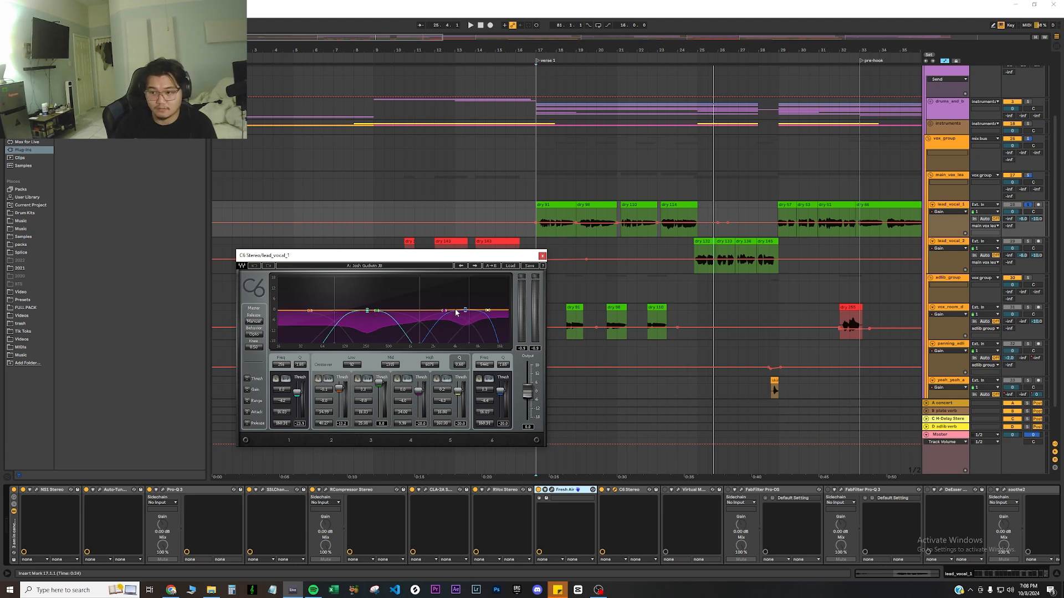
key("space")
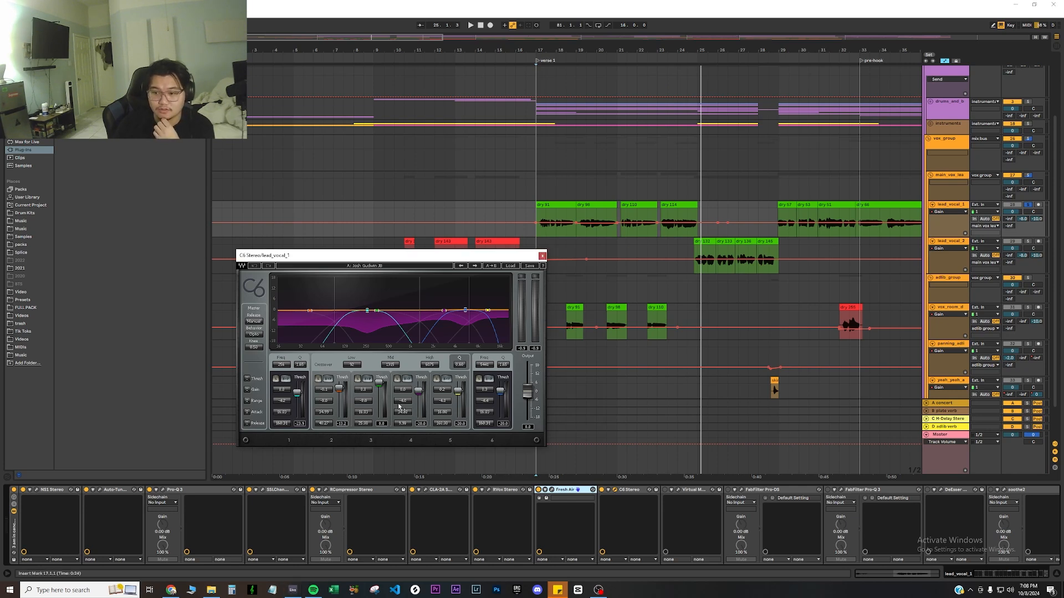
left_click(542, 256)
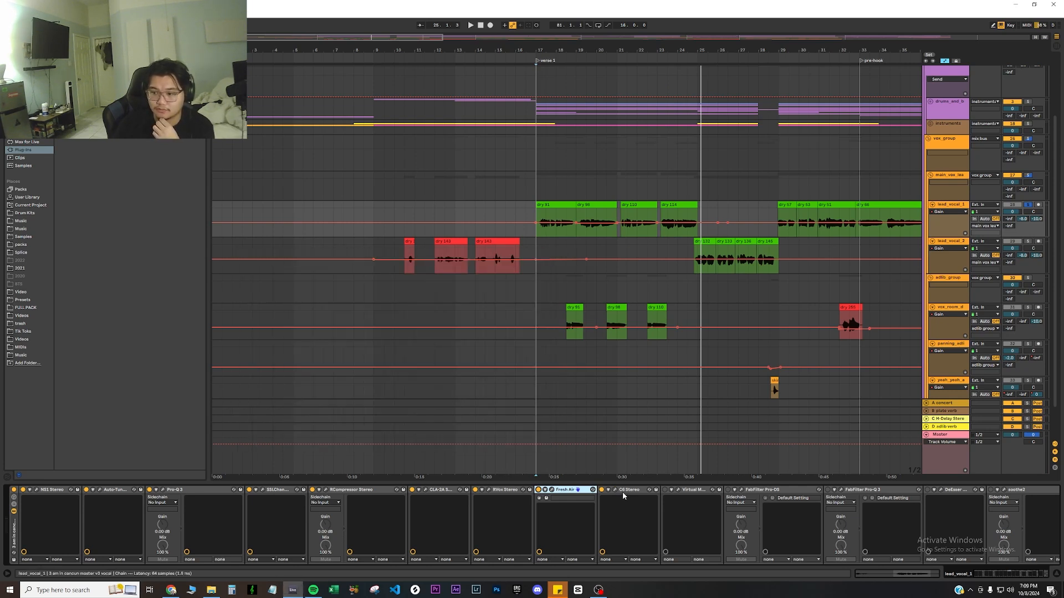
Switch on and open Virtual Mix Rack on lead_vocal_1, reposition its window, and audition its FG-73 module during verse 1
left_click(677, 492)
left_click(677, 490)
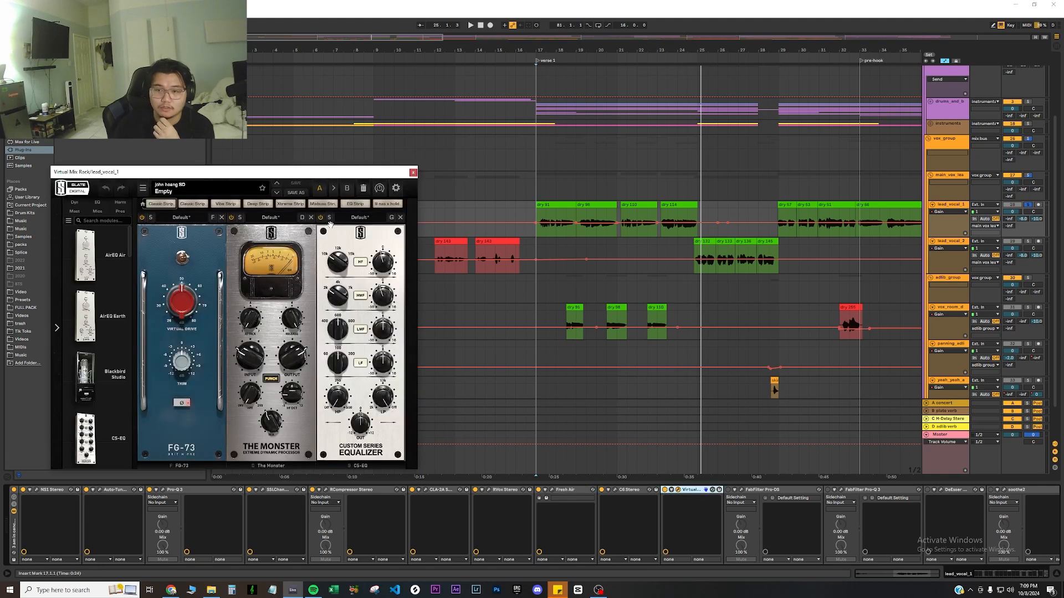
left_click_drag(255, 174, 479, 167)
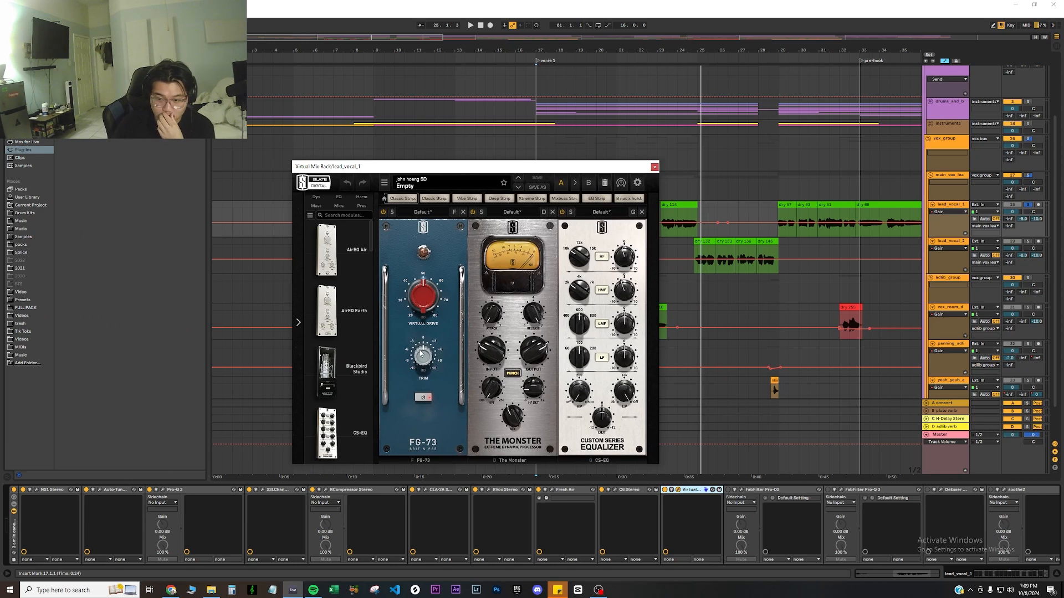
left_click_drag(475, 173, 336, 172)
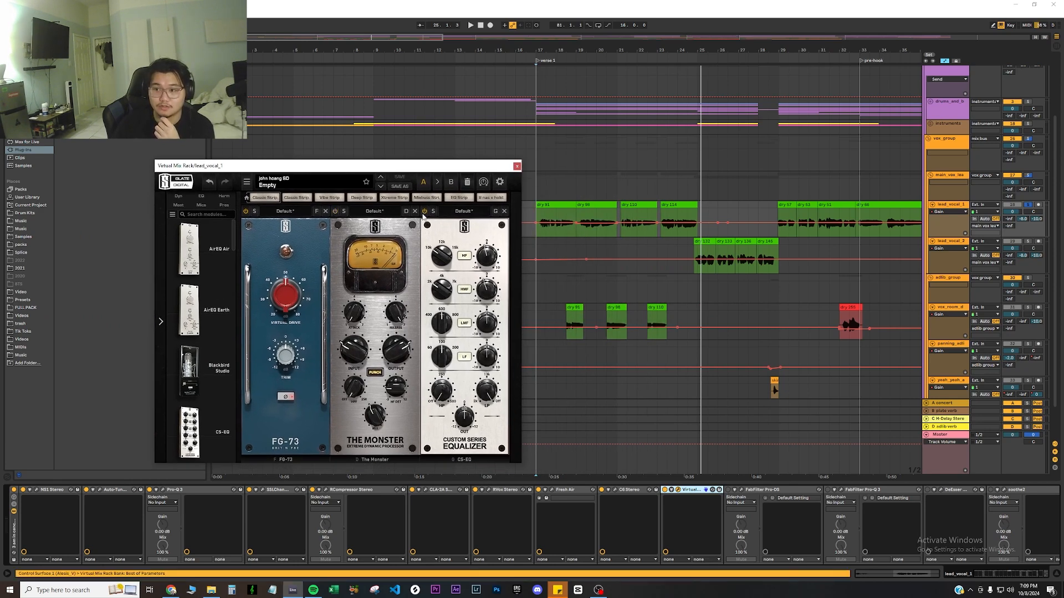
key("space")
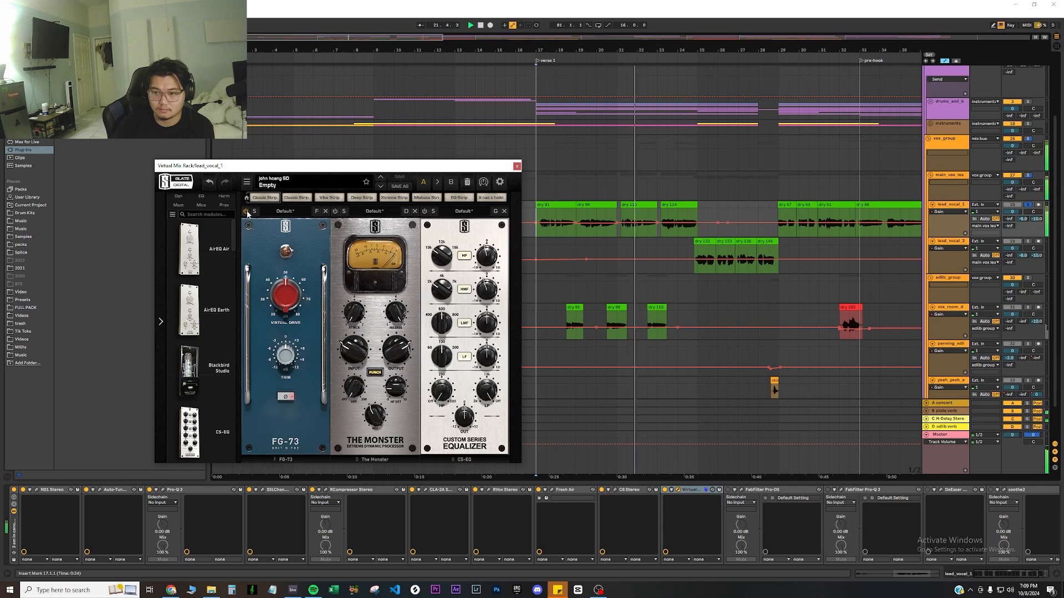
key("space")
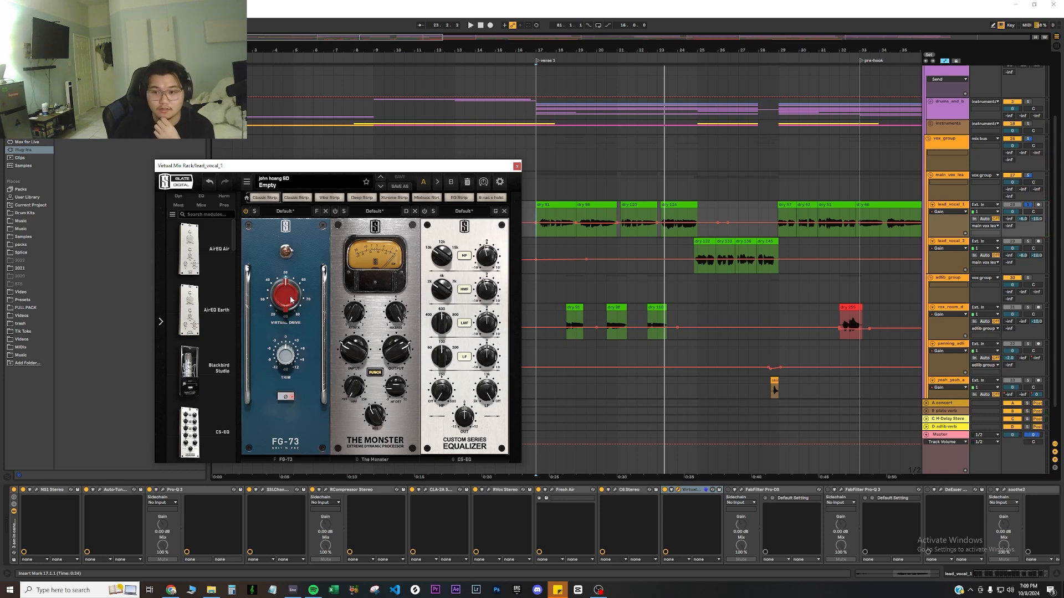
Try different Virtual Drive amounts on the FG-73 module, including 20.0 dB, while verse 1 plays
left_click_drag(283, 299, 284, 304)
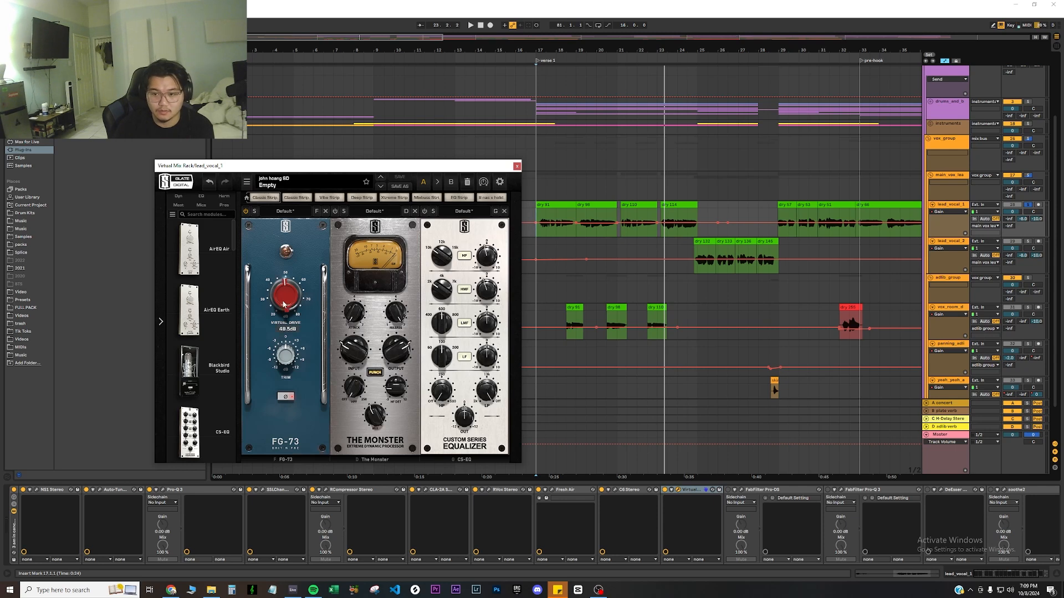
key("space")
left_click_drag(287, 298, 289, 301)
double_click(286, 301)
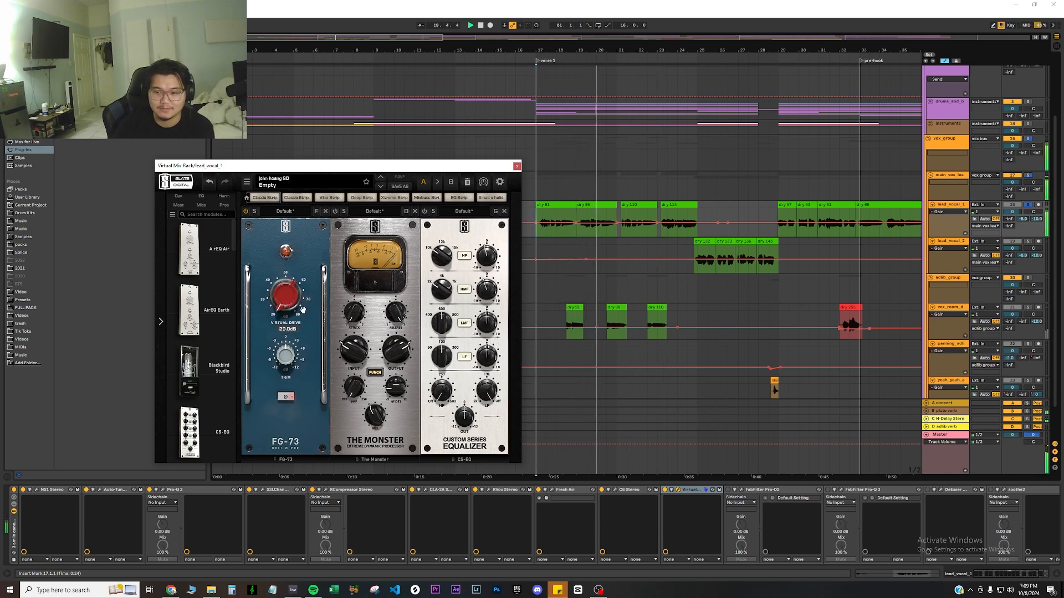
left_click_drag(282, 299, 294, 268)
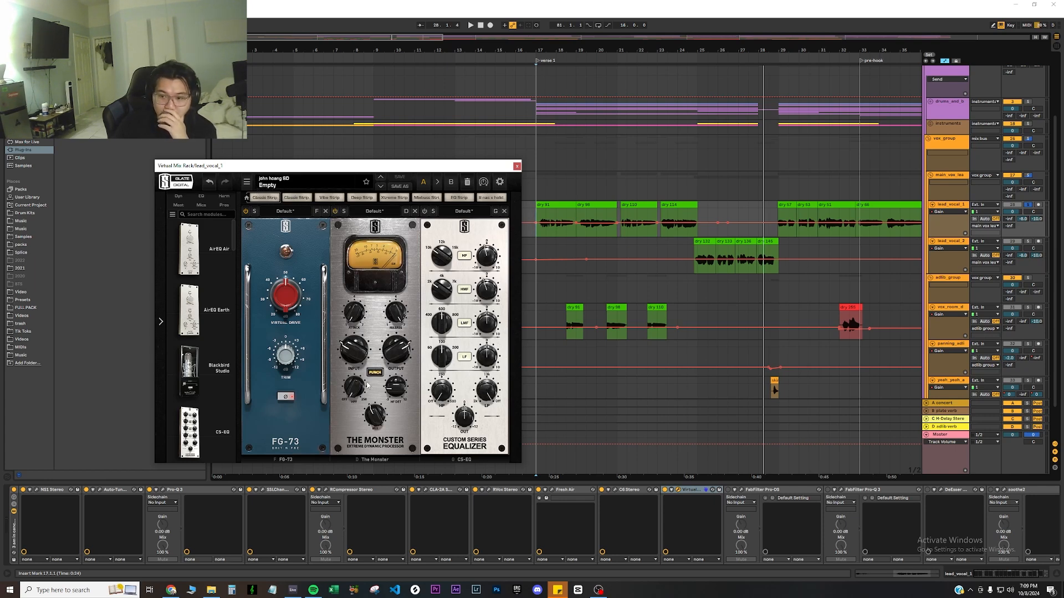
Audition The Monster in verse 1, raise its mix to 100%, and bring the mix back down
left_click_drag(332, 164, 346, 165)
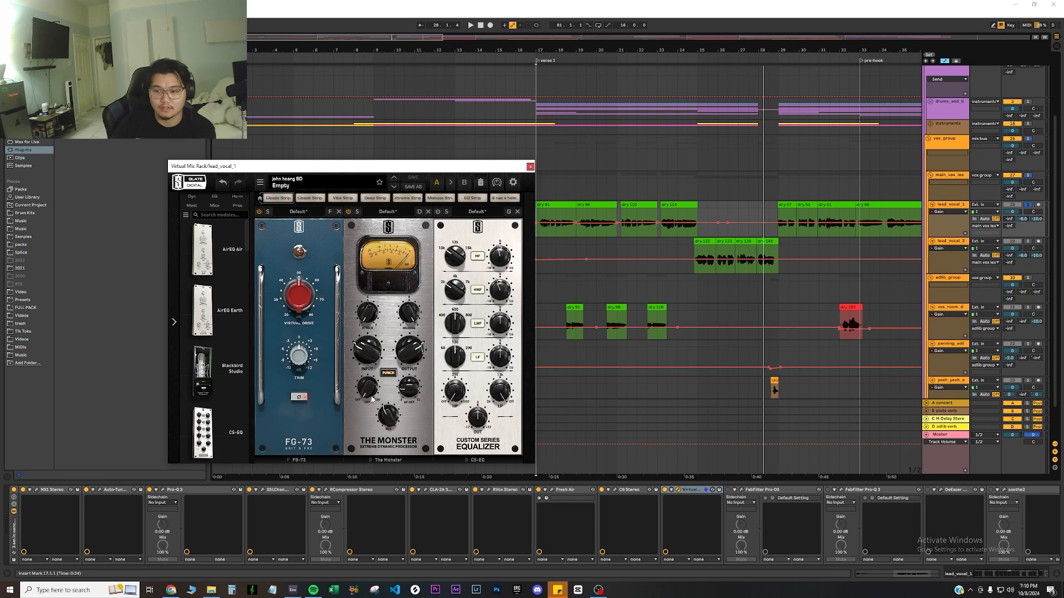
mouse_move(386, 413)
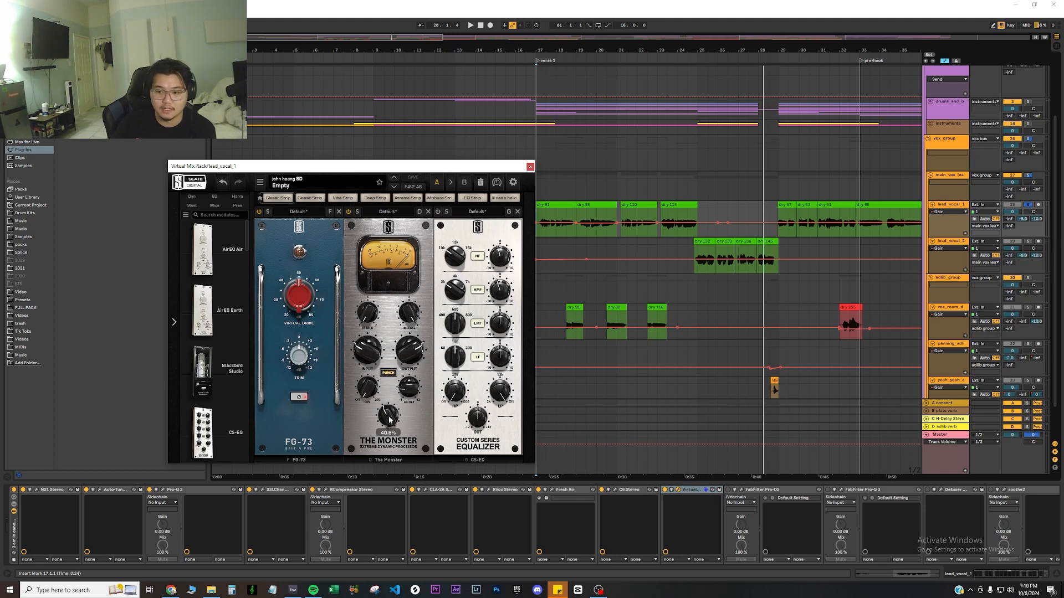
key("space")
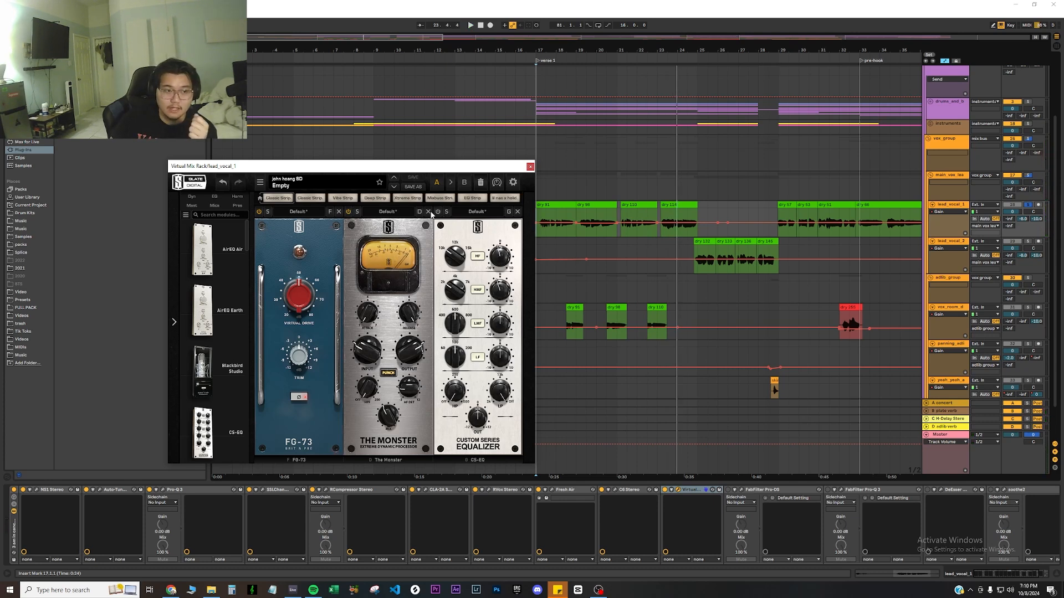
key("space")
left_click_drag(391, 417, 411, 349)
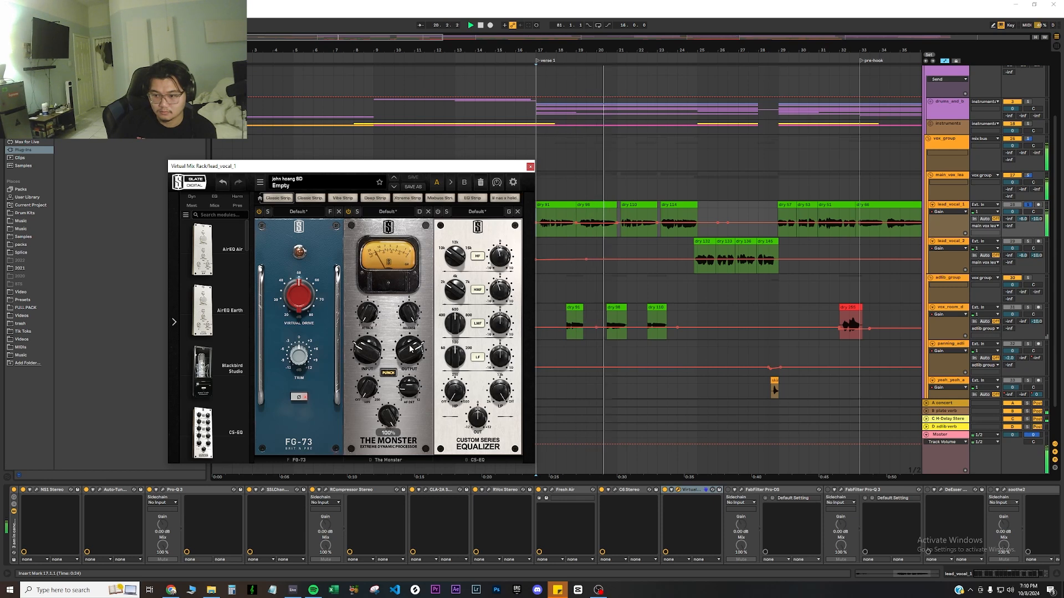
left_click_drag(390, 417, 390, 472)
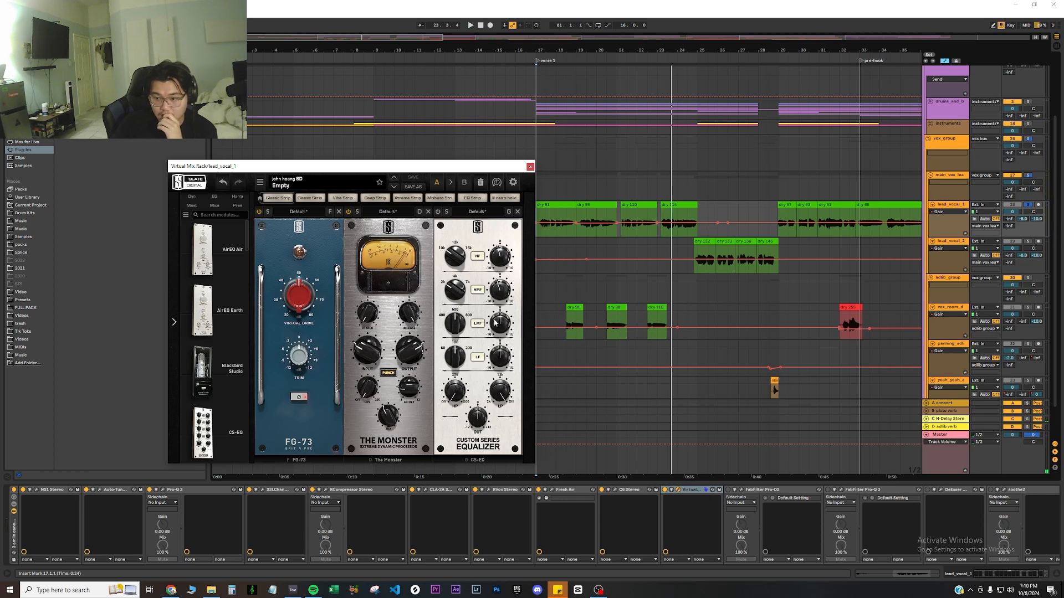
Check the CS-EQ high-band gains, compare the module bypassed and active during verse 1, and close Virtual Mix Rack
left_click_drag(505, 259, 501, 262)
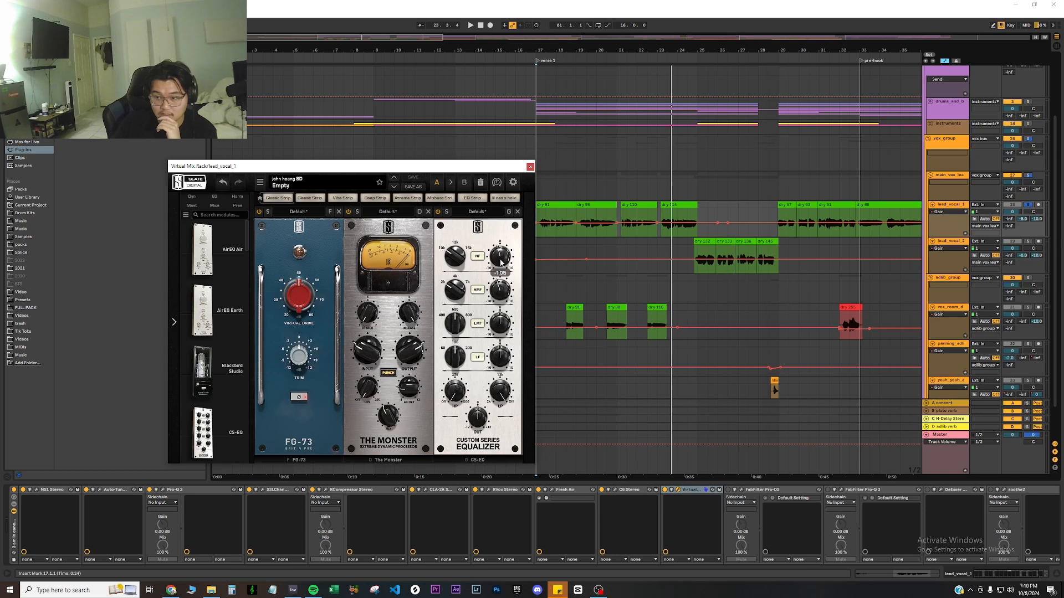
mouse_move(503, 295)
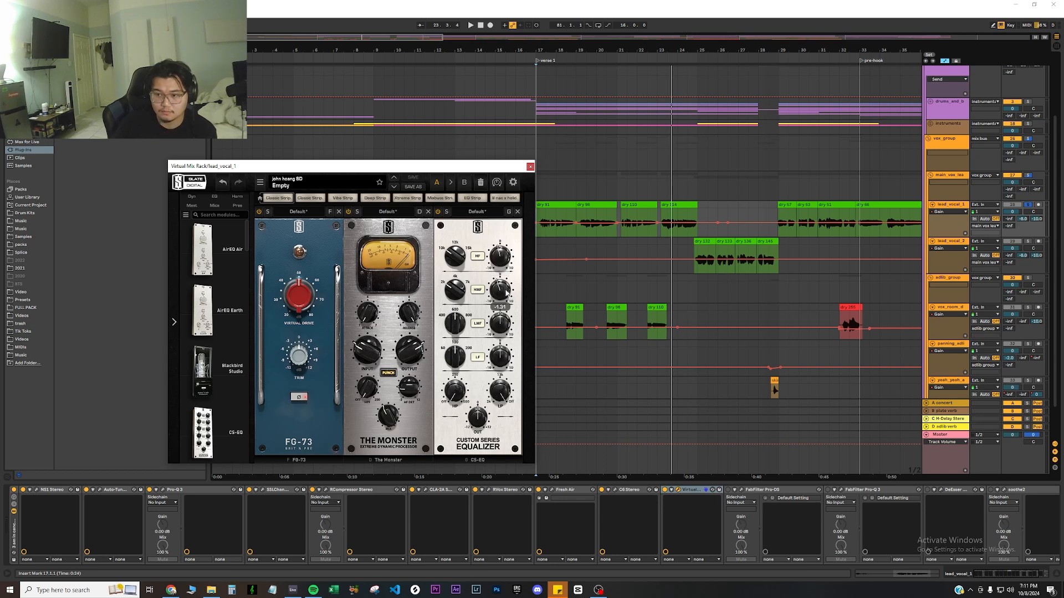
key("space")
left_click(439, 213)
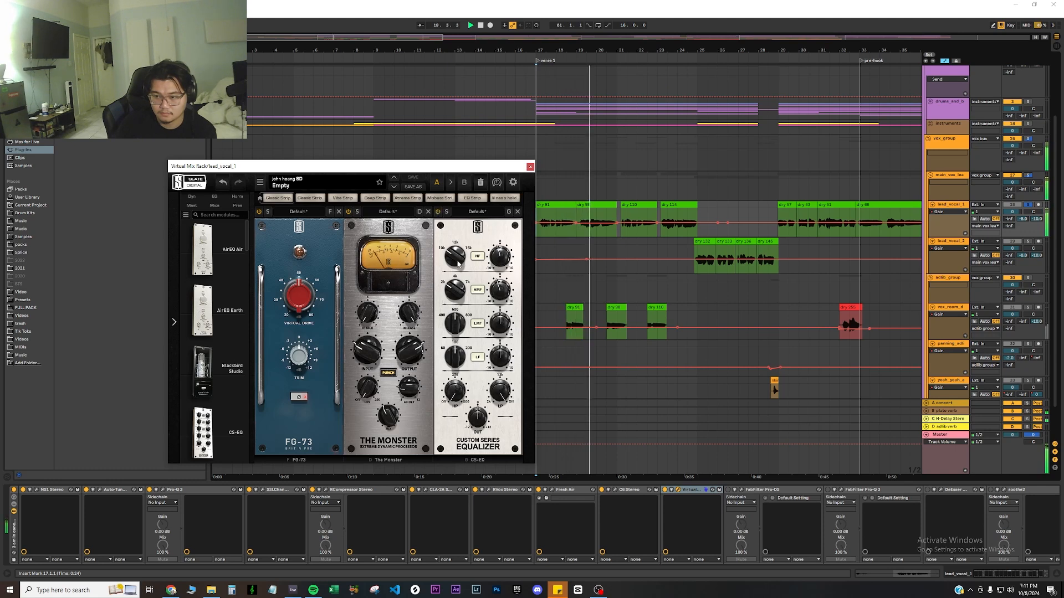
mouse_move(453, 262)
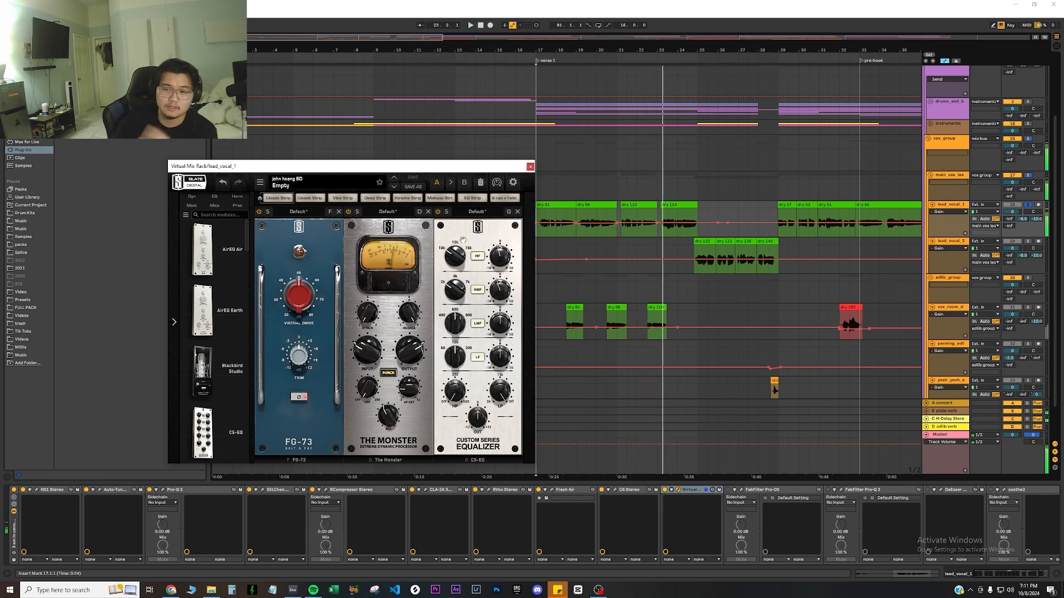
left_click(530, 167)
Switch on and open FabFilter Pro-DS on lead_vocal_1, audition its sibilance detection during verse 1, and close the plugin
left_click(599, 490)
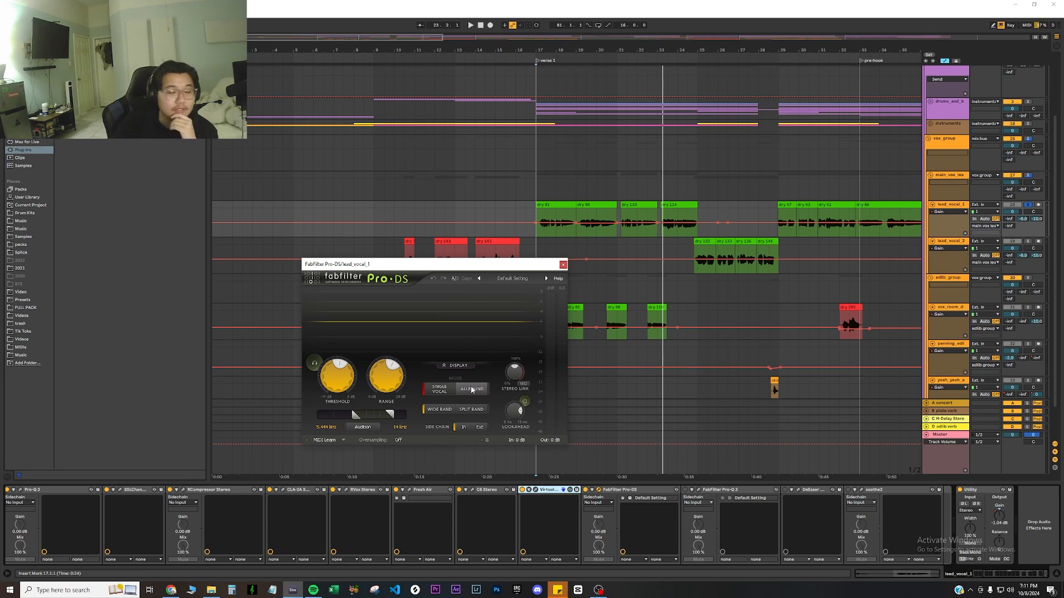
left_click_drag(411, 265, 392, 273)
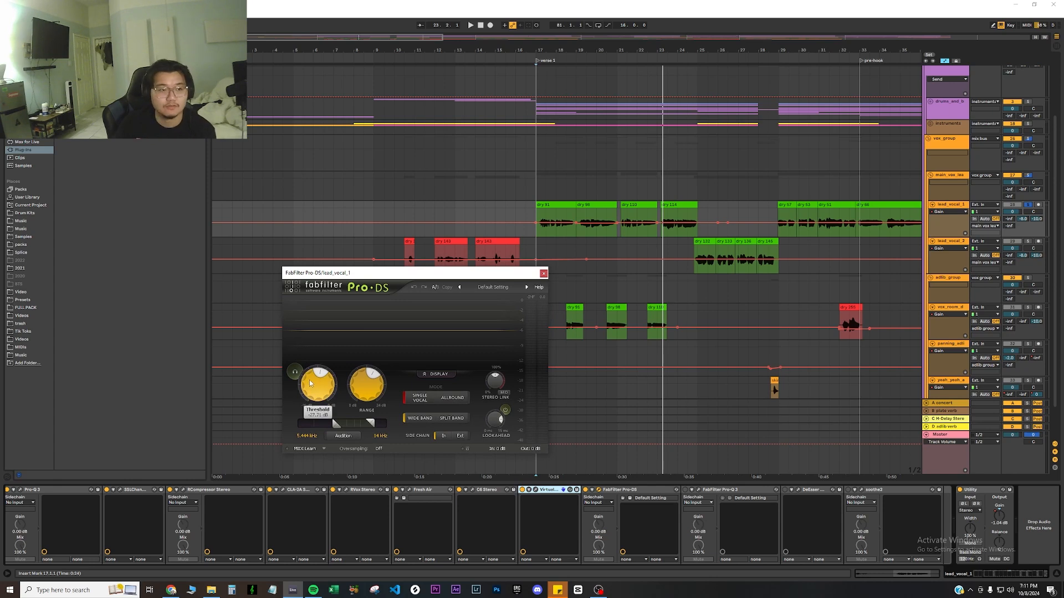
key("space")
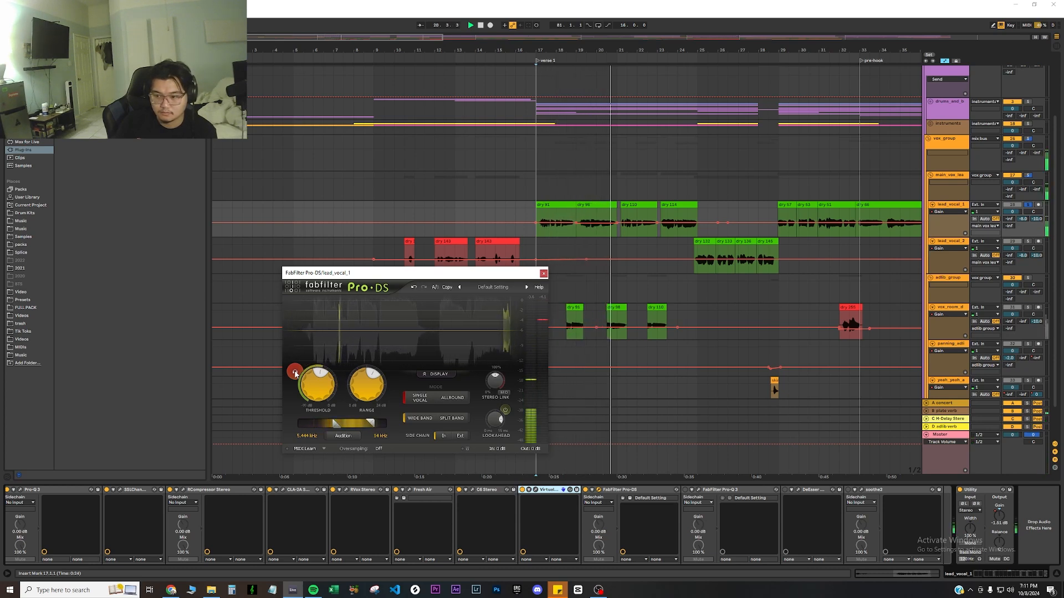
left_click(296, 373)
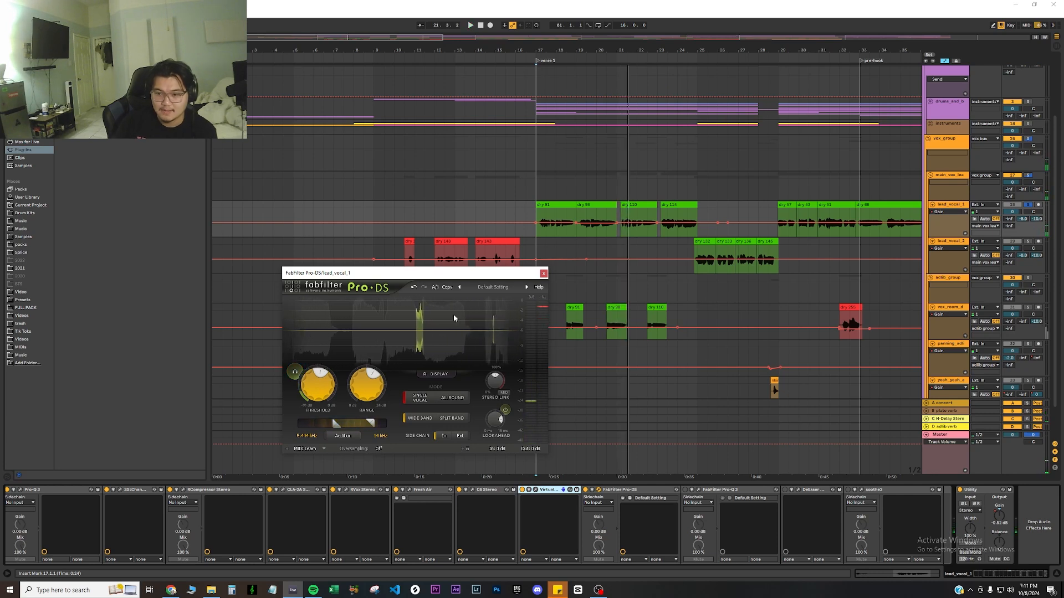
left_click(543, 274)
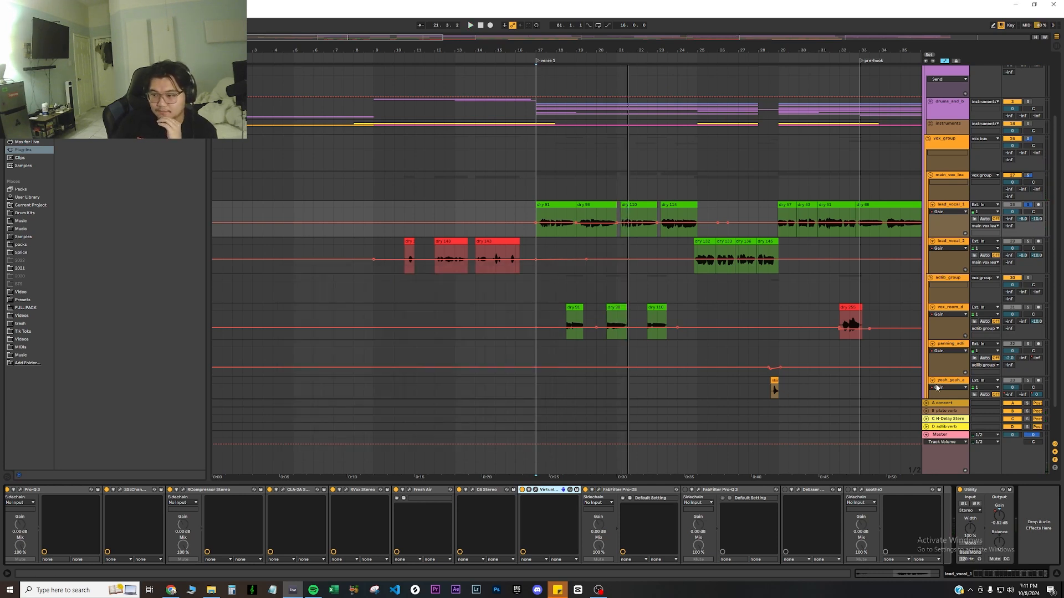
Open the Pro-Q 3 that follows Pro-DS on lead_vocal_1 and solo its low cut near 179 Hz while verse 1 plays
left_click(699, 491)
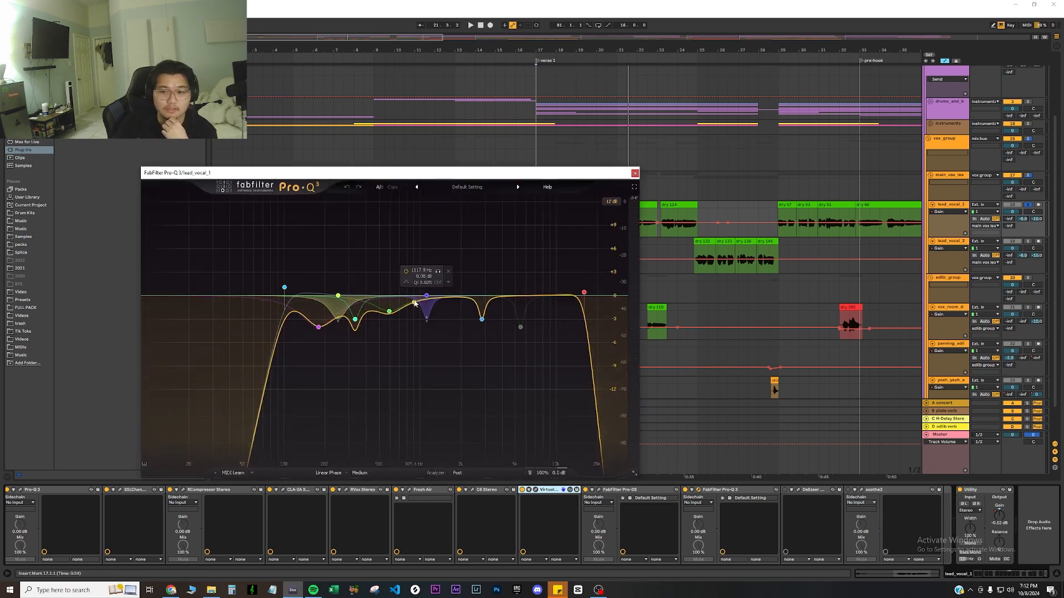
mouse_move(312, 335)
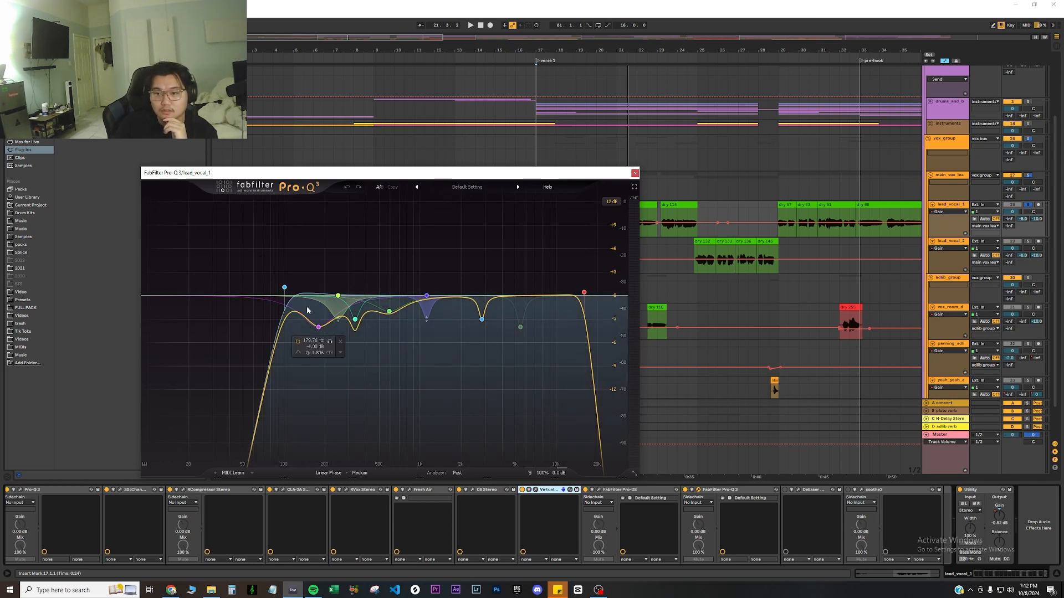
left_click(319, 327)
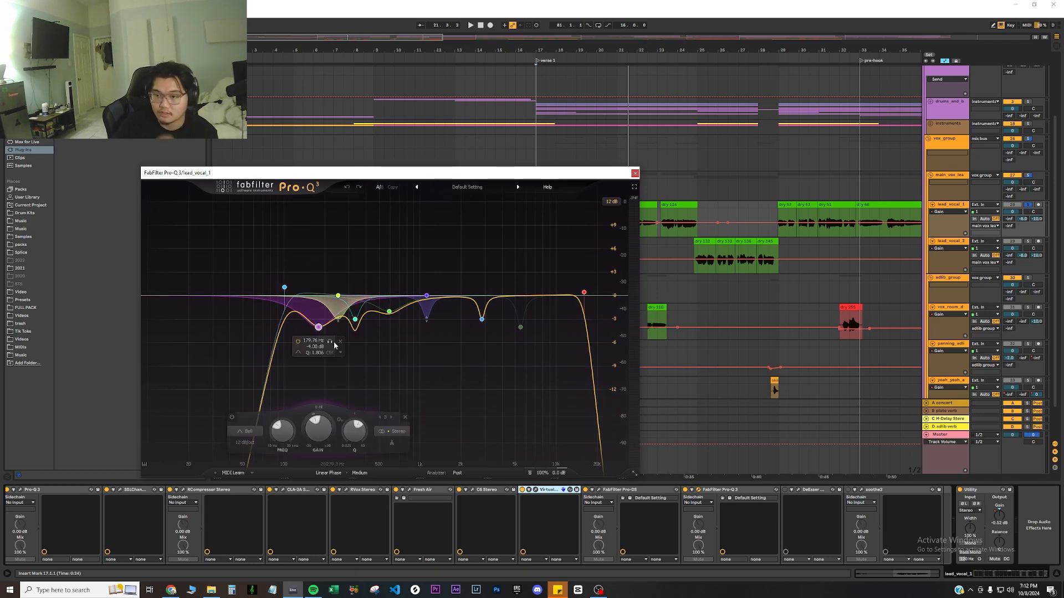
left_click(330, 342)
key("space")
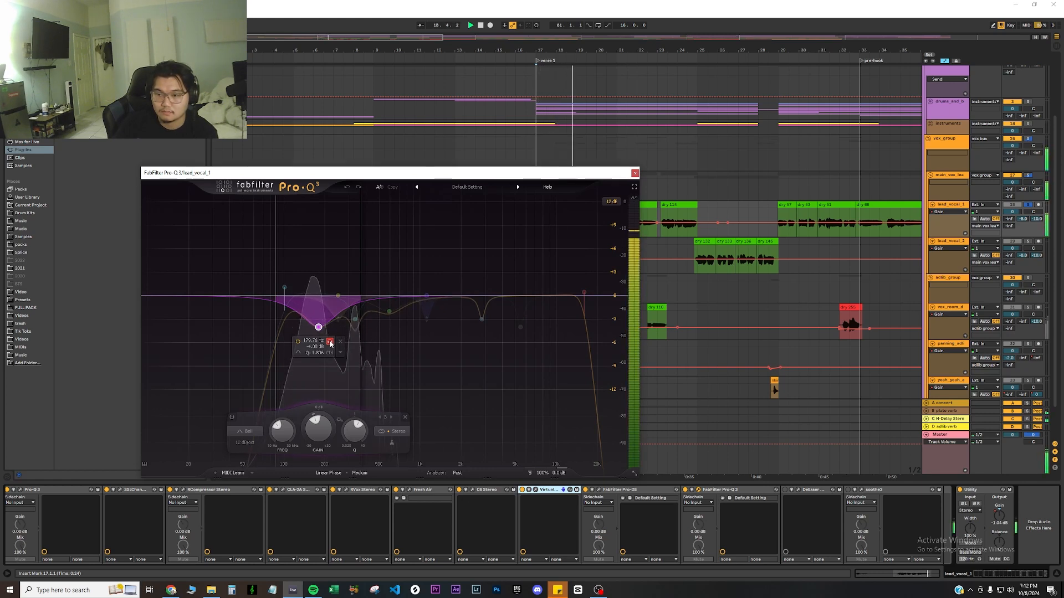
left_click(331, 342)
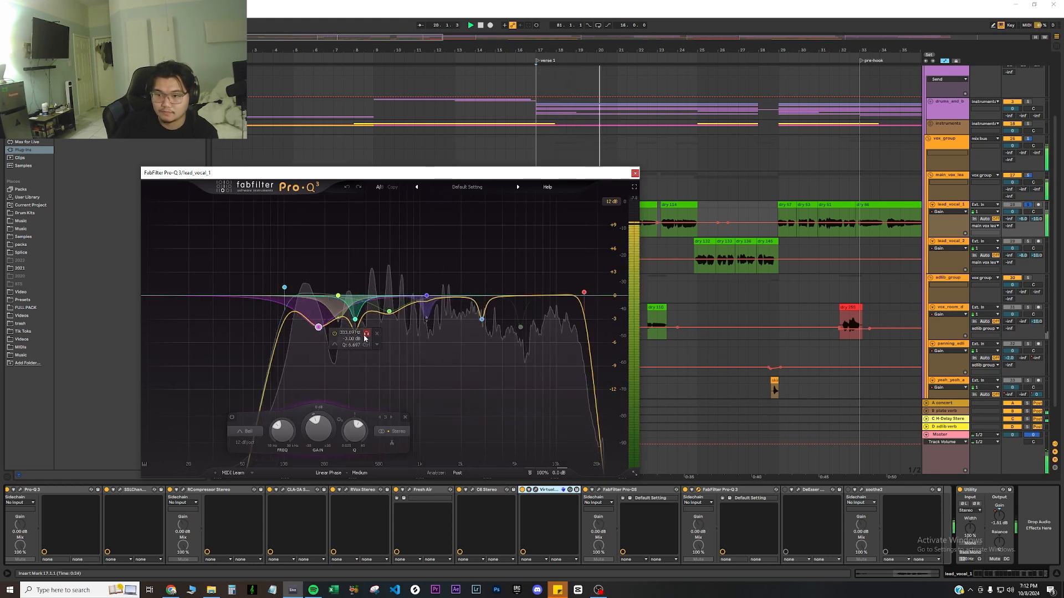
Solo the low-mid cuts near 350 Hz and 590 Hz in turn during verse 1
left_click(366, 333)
key("space")
key("space")
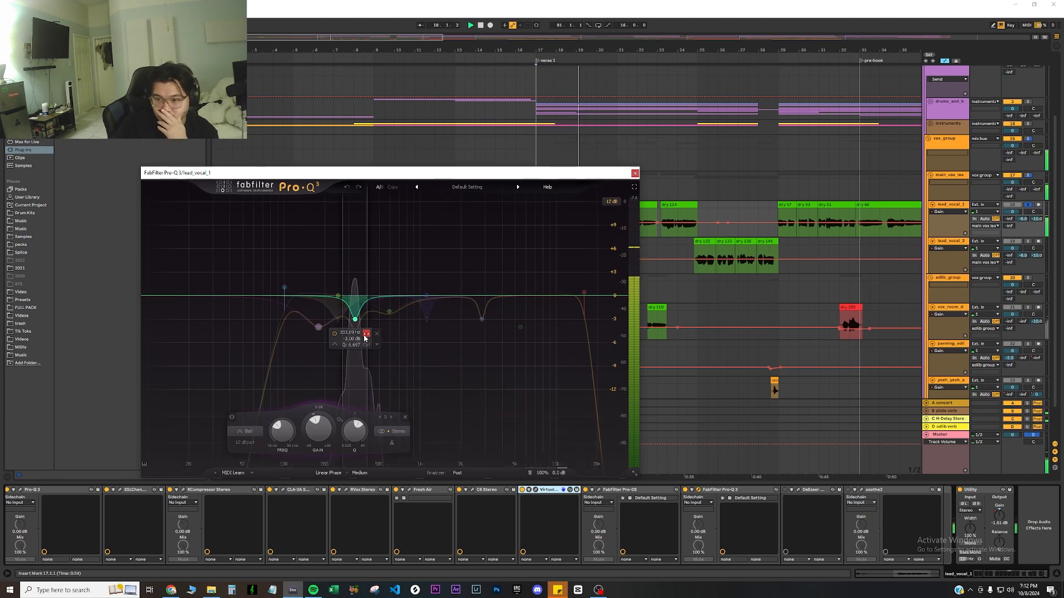
left_click(366, 333)
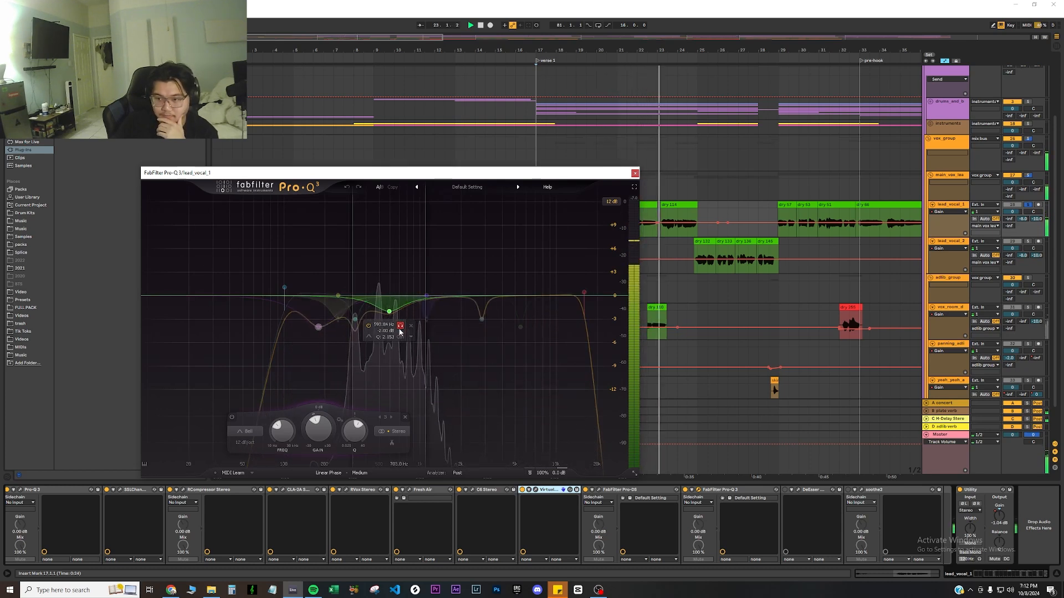
Solo the dynamic band near 1.1 kHz and the narrow cut just under 3 kHz in turn during verse 1
left_click(437, 272)
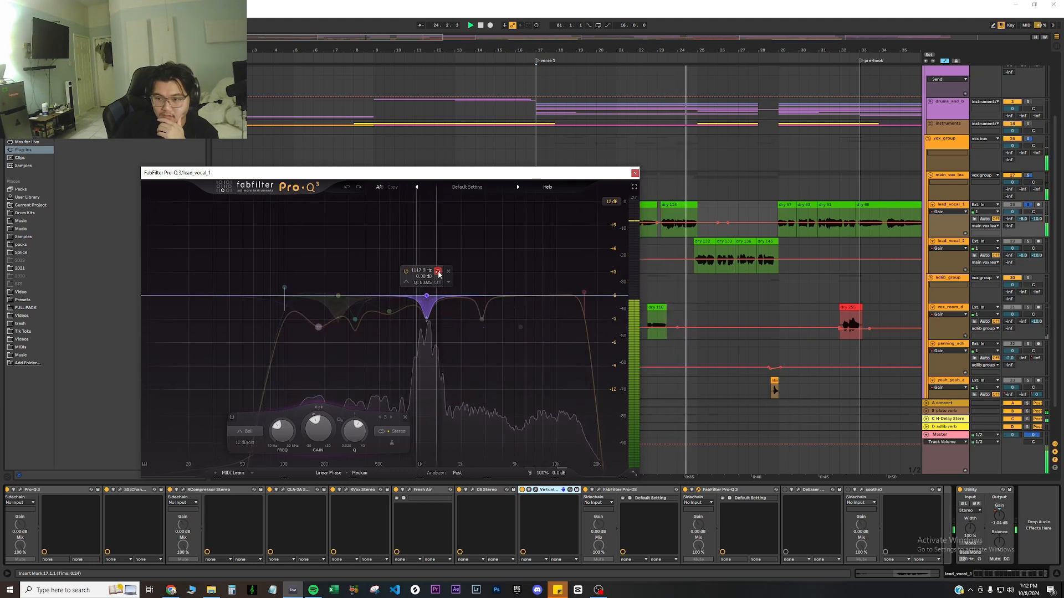
key("space")
key("space")
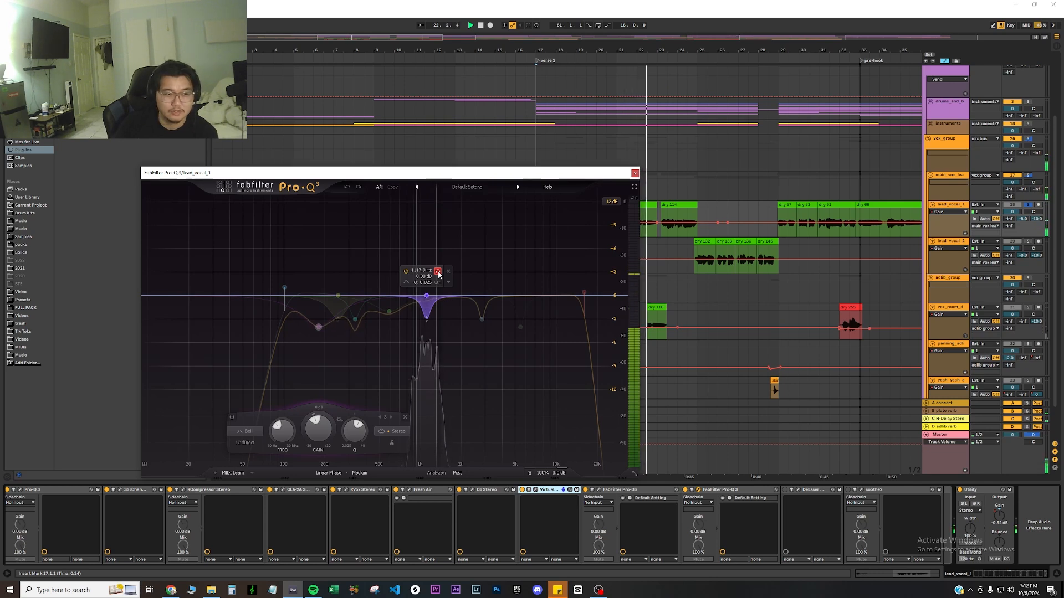
left_click(438, 273)
key("space")
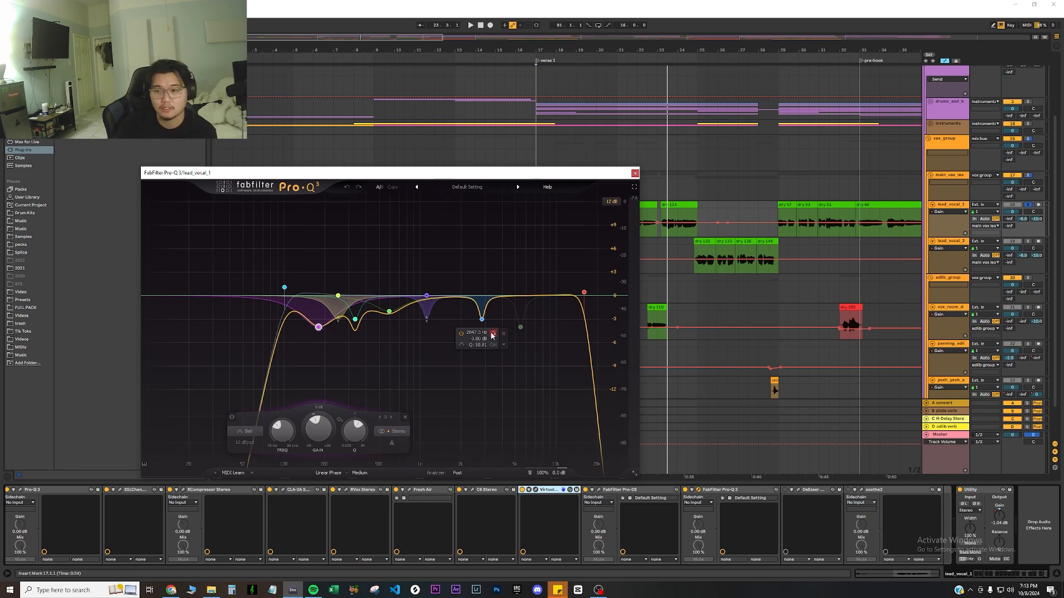
left_click(494, 334)
key("space")
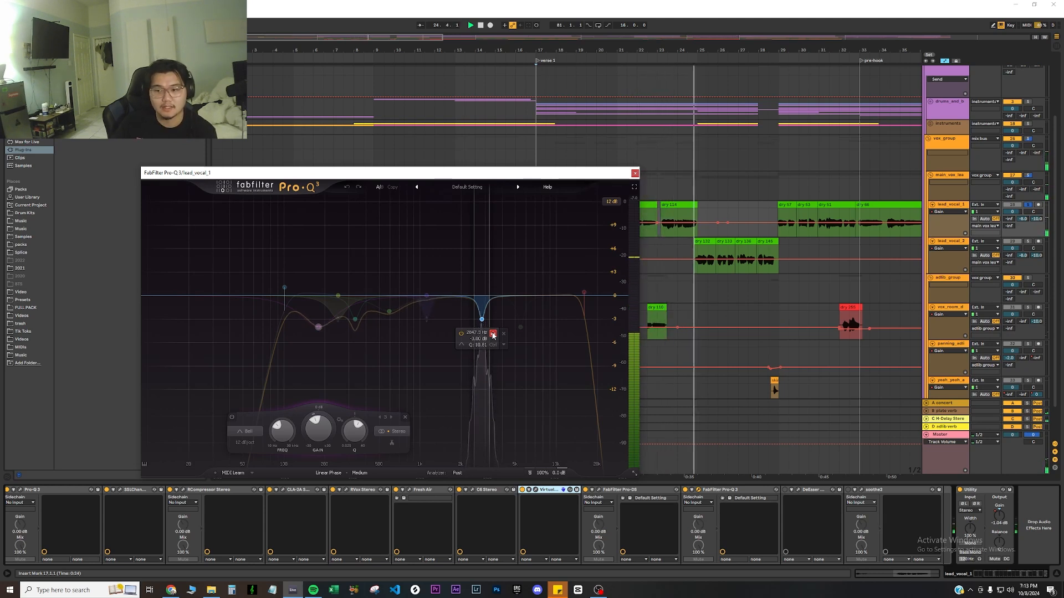
left_click(493, 335)
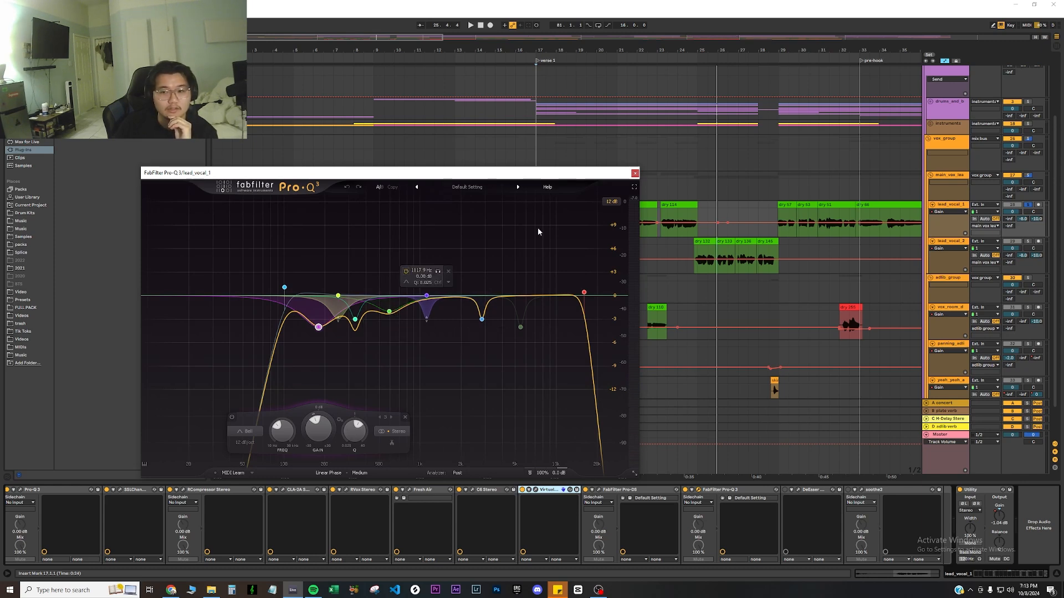
Inspect the bypassed high-frequency cut and the high-cut filter on lead_vocal_1, and close the equalizer
left_click(523, 331)
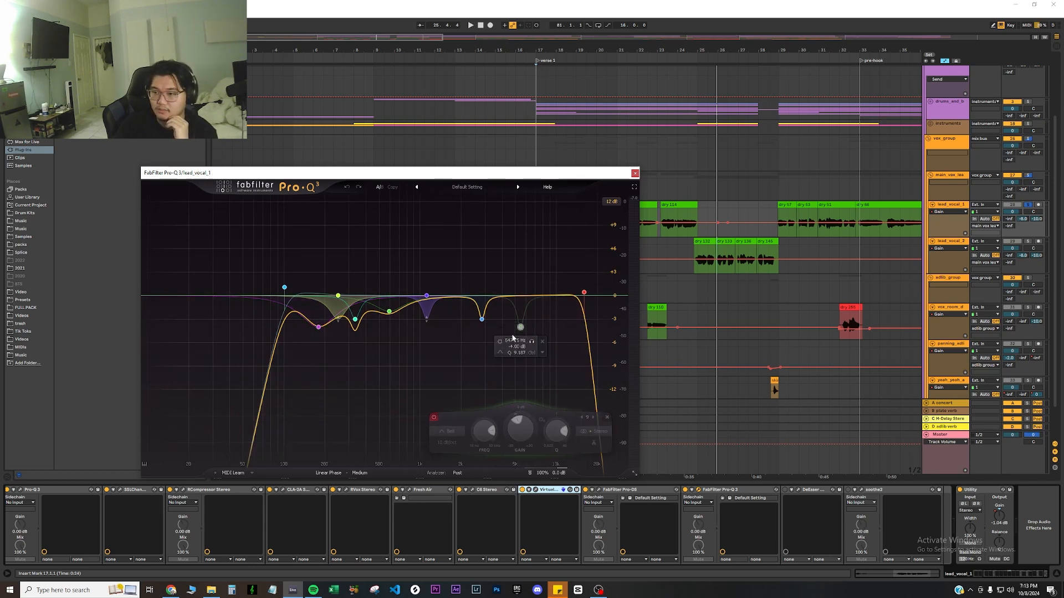
left_click(584, 293)
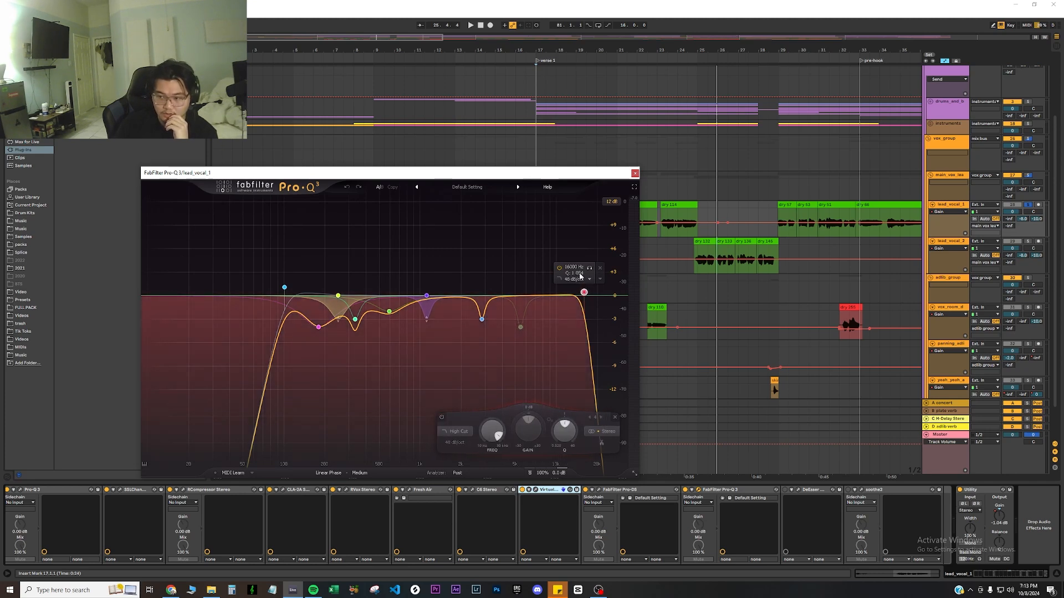
left_click(635, 174)
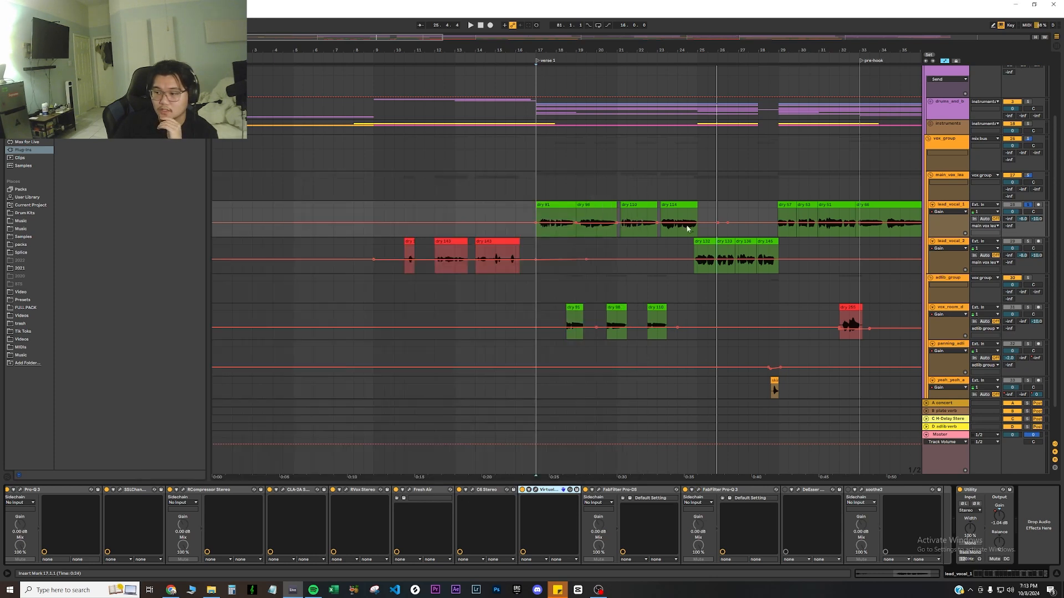
Open DeEsser on lead_vocal_1, audition it during verse 1, and close it
left_click(797, 490)
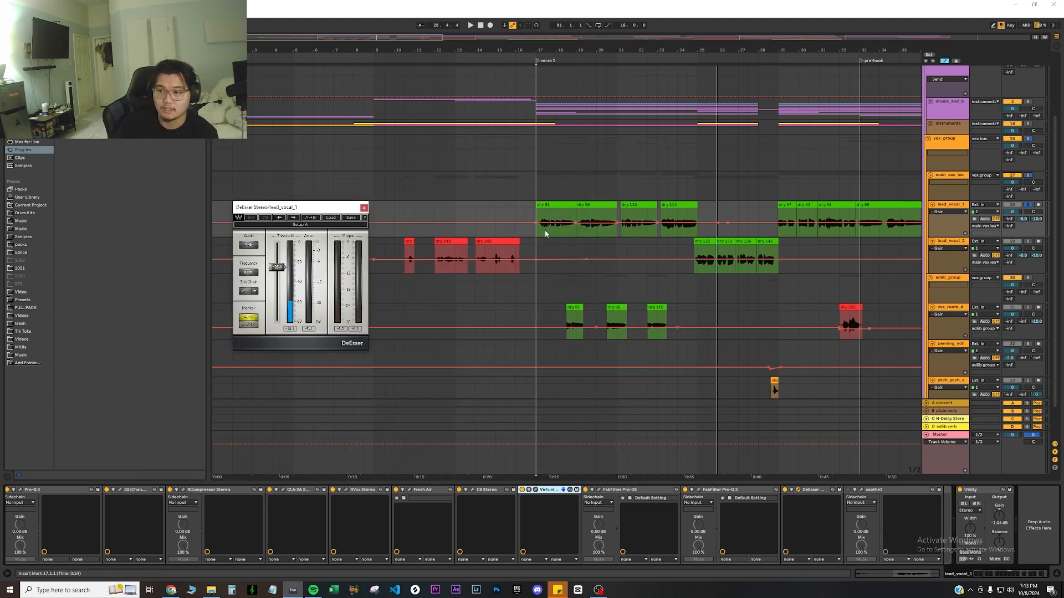
key("space")
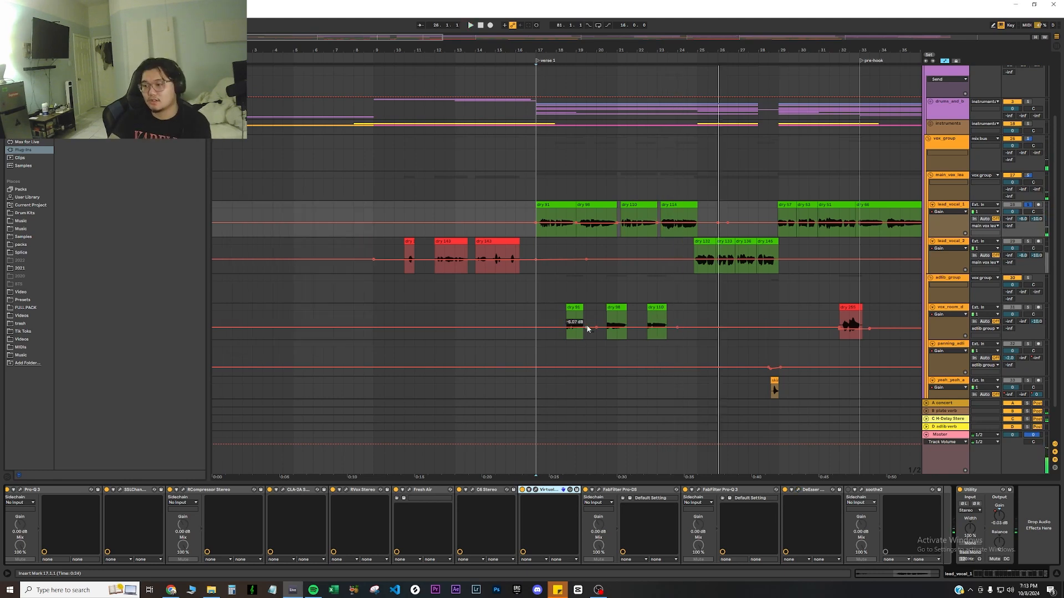
Open soothe2 on lead_vocal_1, monitor its delta signal during verse 1, and close the plugin with delta off
left_click(862, 491)
left_click_drag(449, 74, 524, 155)
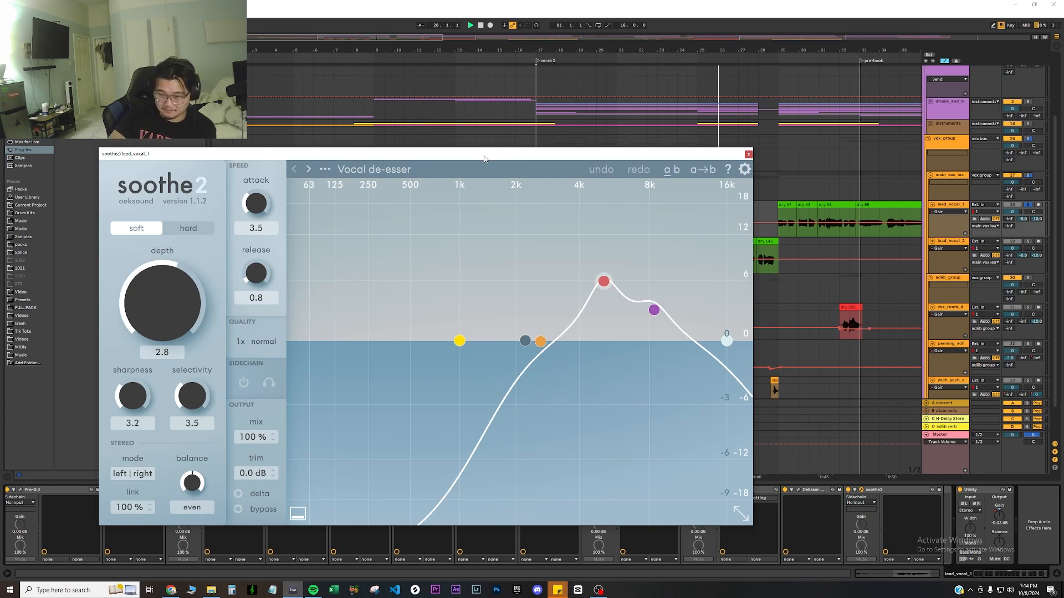
key("space")
left_click(238, 494)
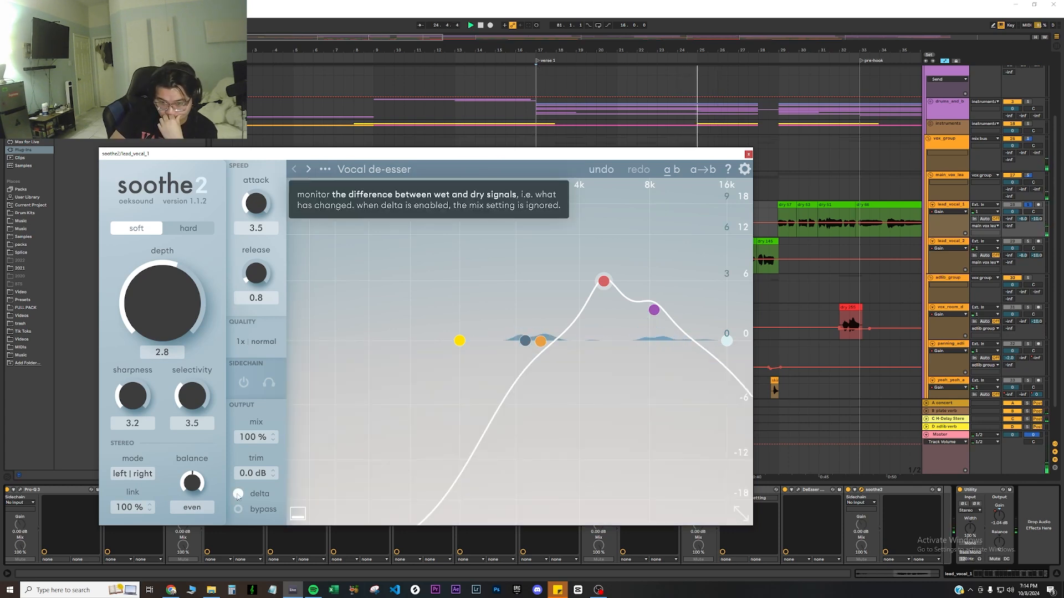
left_click(238, 494)
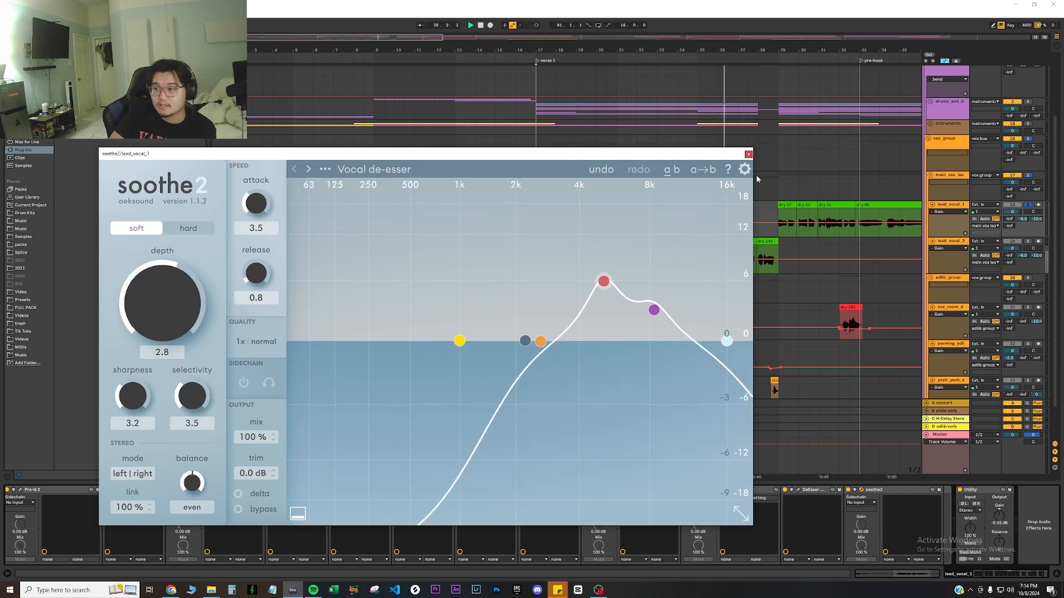
left_click(749, 155)
key("space")
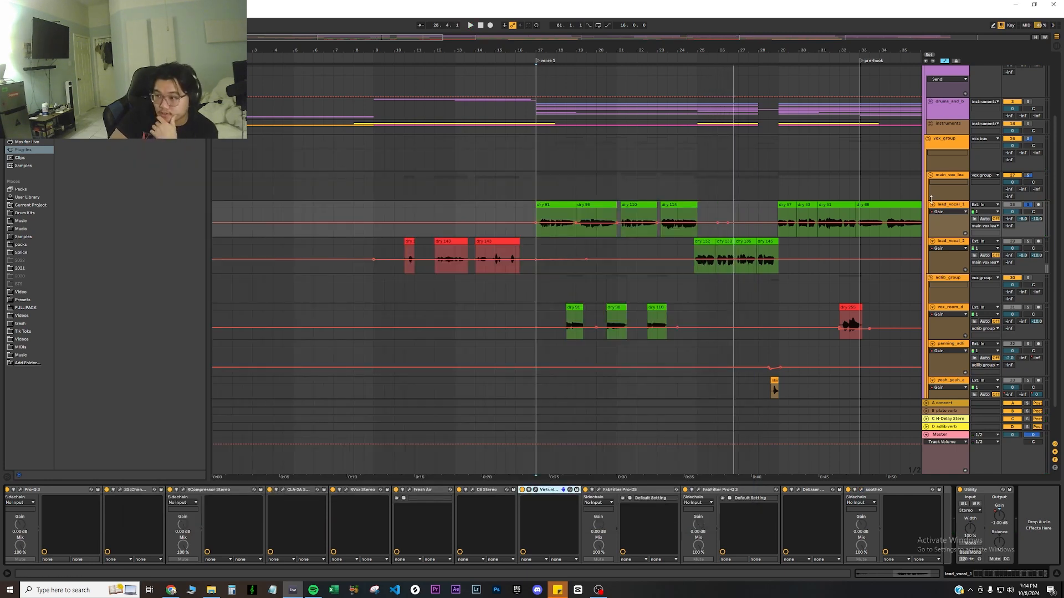
Check the lead vocal and main vocal group device chains, and open Pro-Q 3 on vox_group
left_click(950, 205)
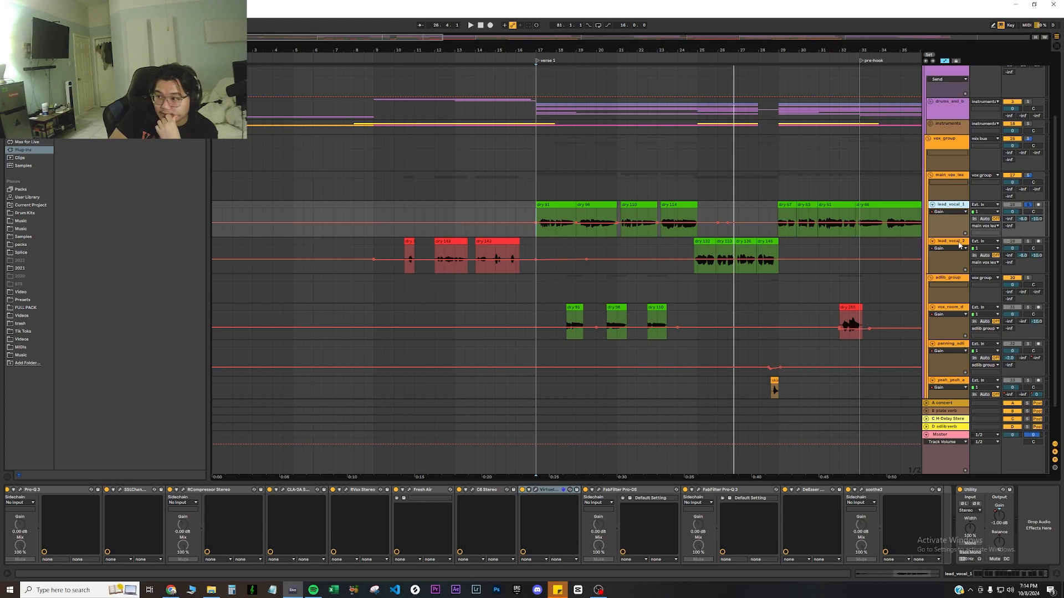
left_click(960, 247)
left_click(953, 177)
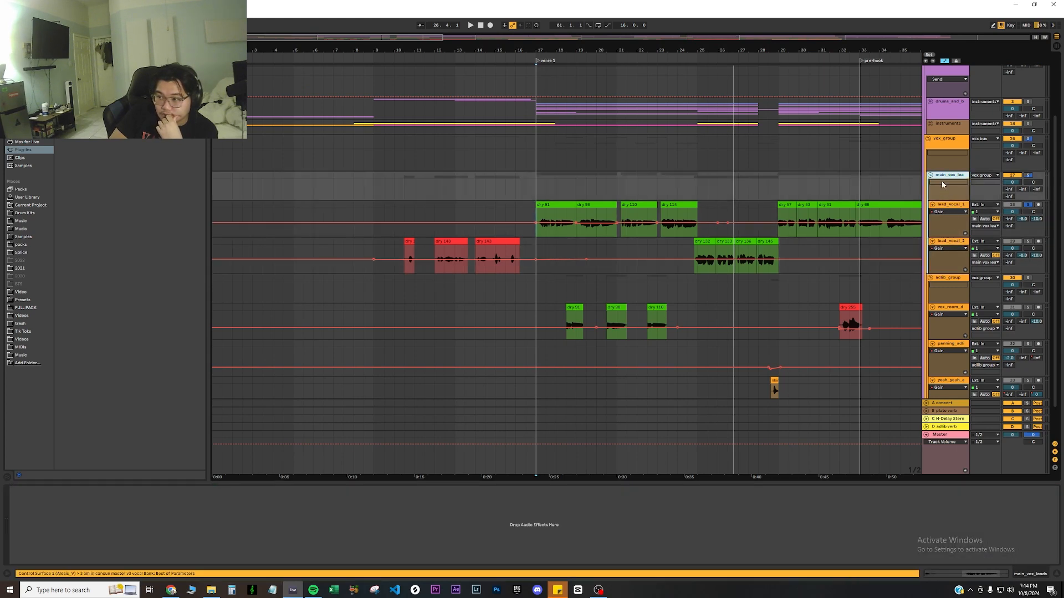
left_click(962, 145)
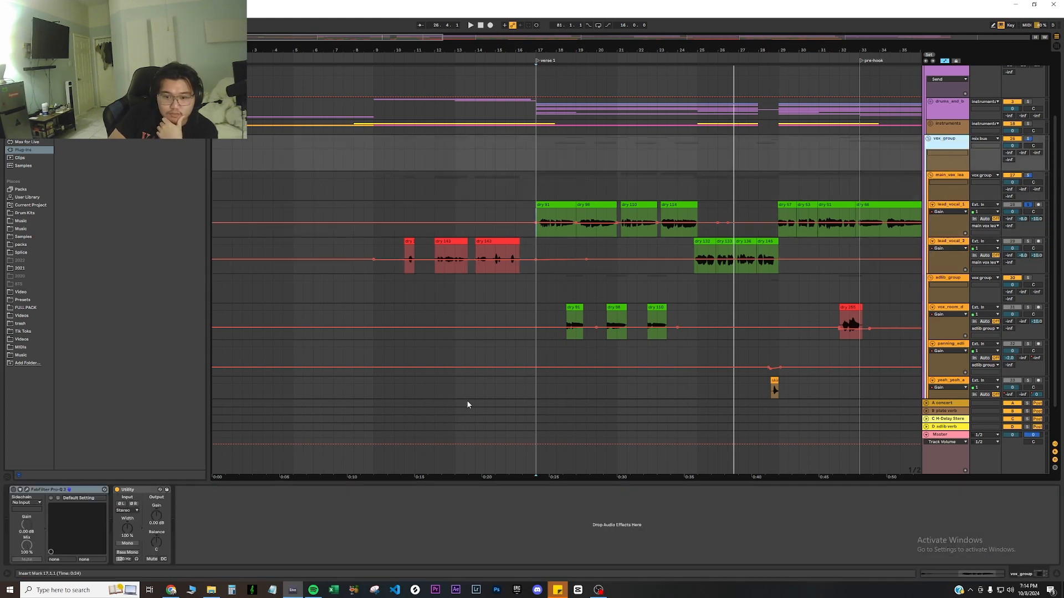
left_click(26, 490)
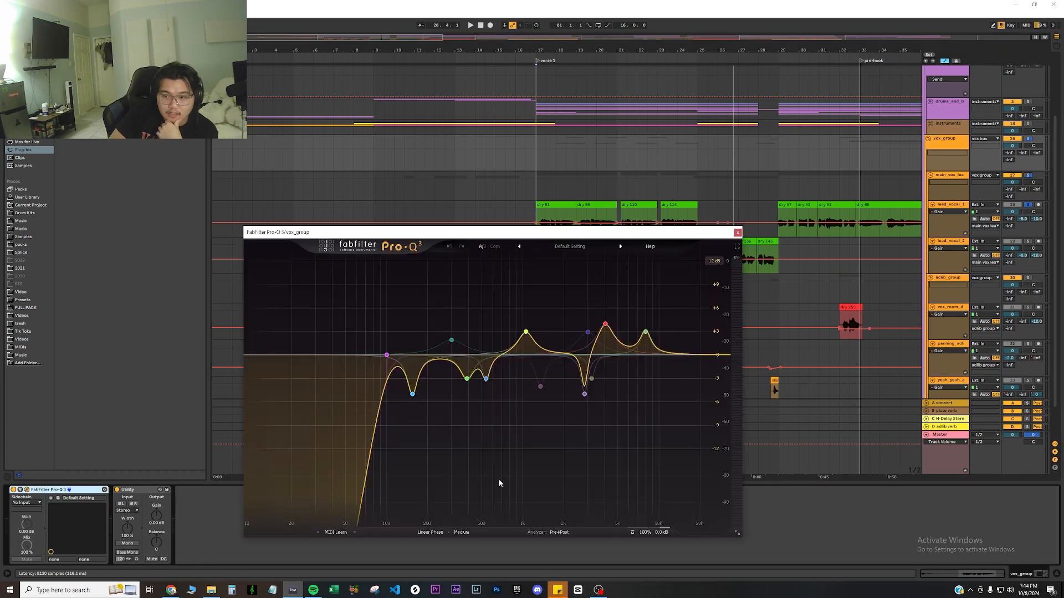
Inspect the low and low-mid cuts in the vox_group Pro-Q 3
left_click(413, 395)
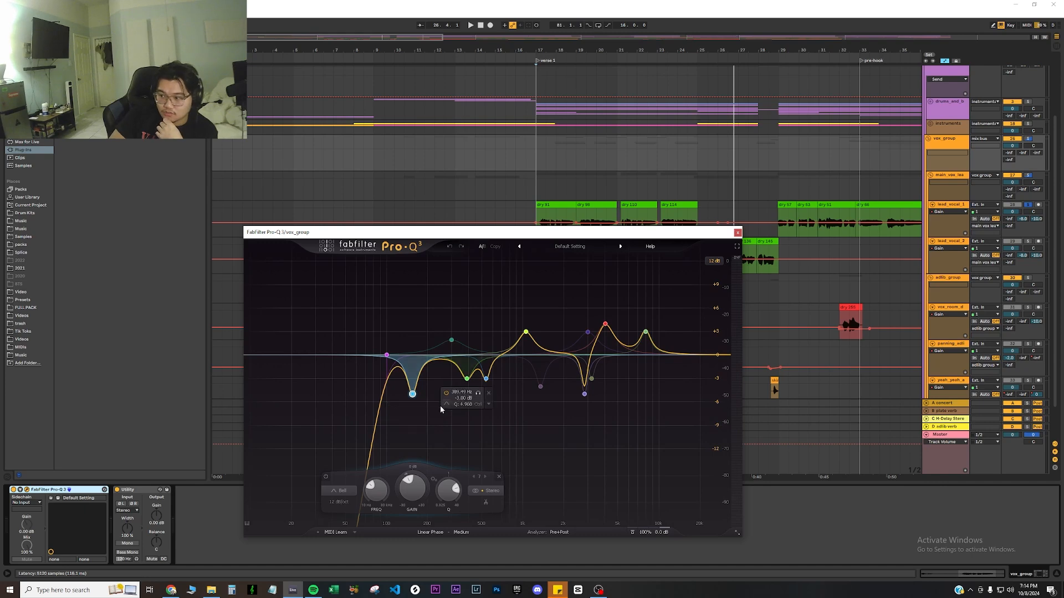
scroll(771, 374, "down", 2)
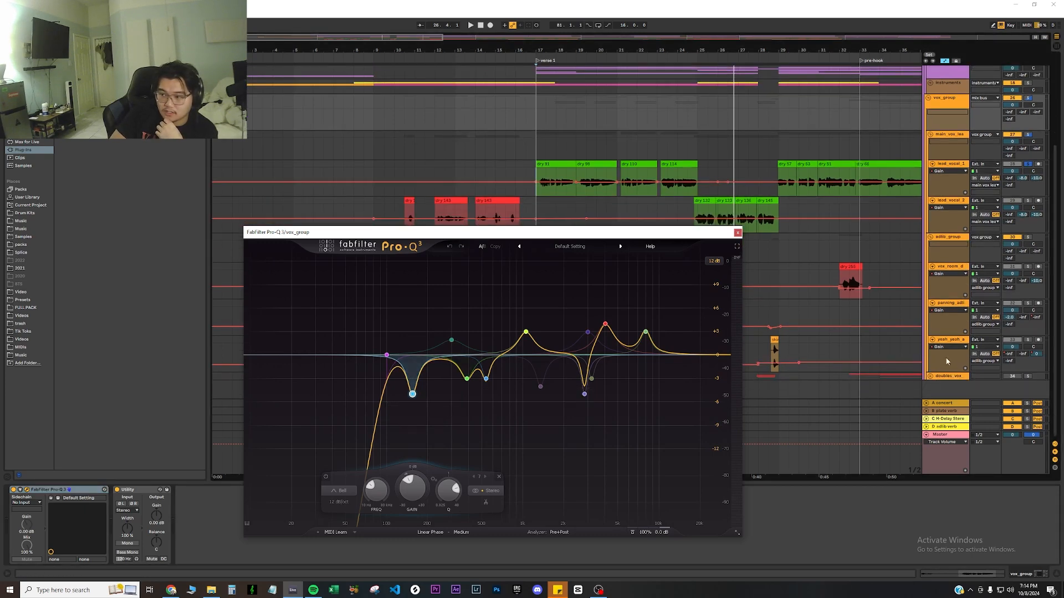
scroll(946, 361, "up", 4)
mouse_move(409, 403)
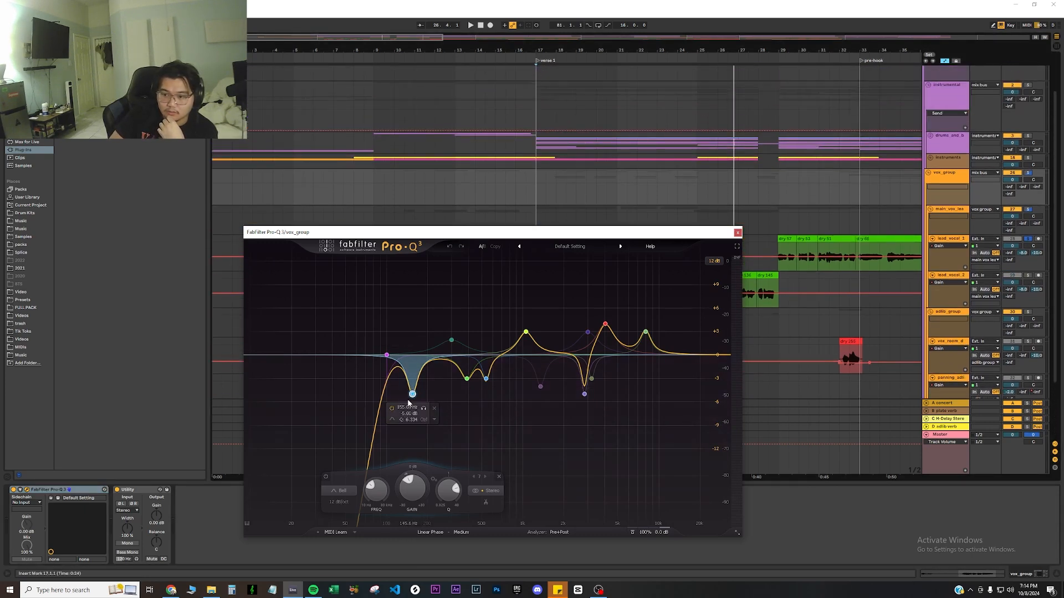
left_click(468, 381)
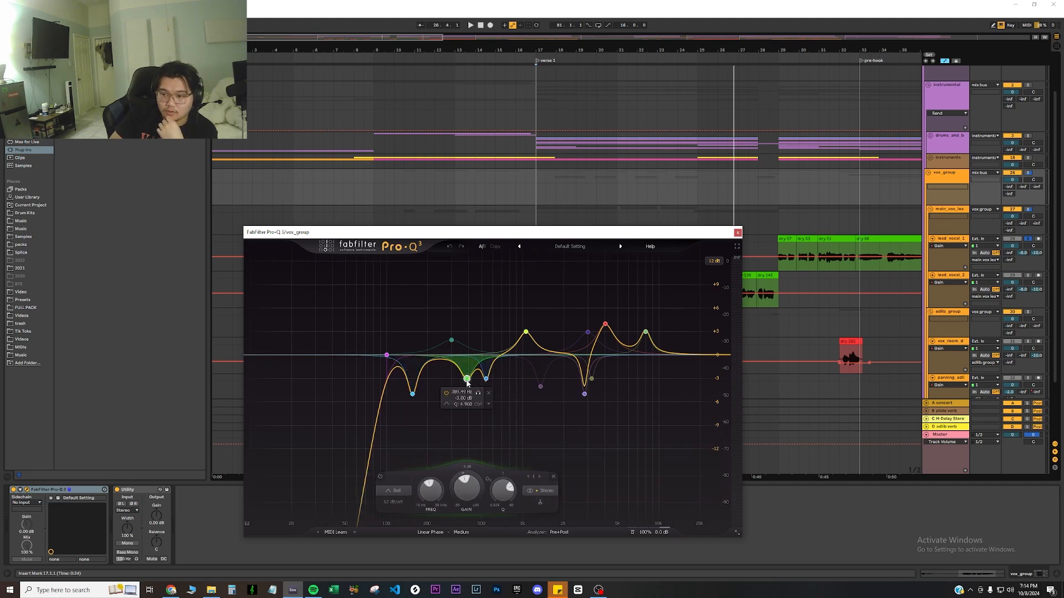
left_click(486, 378)
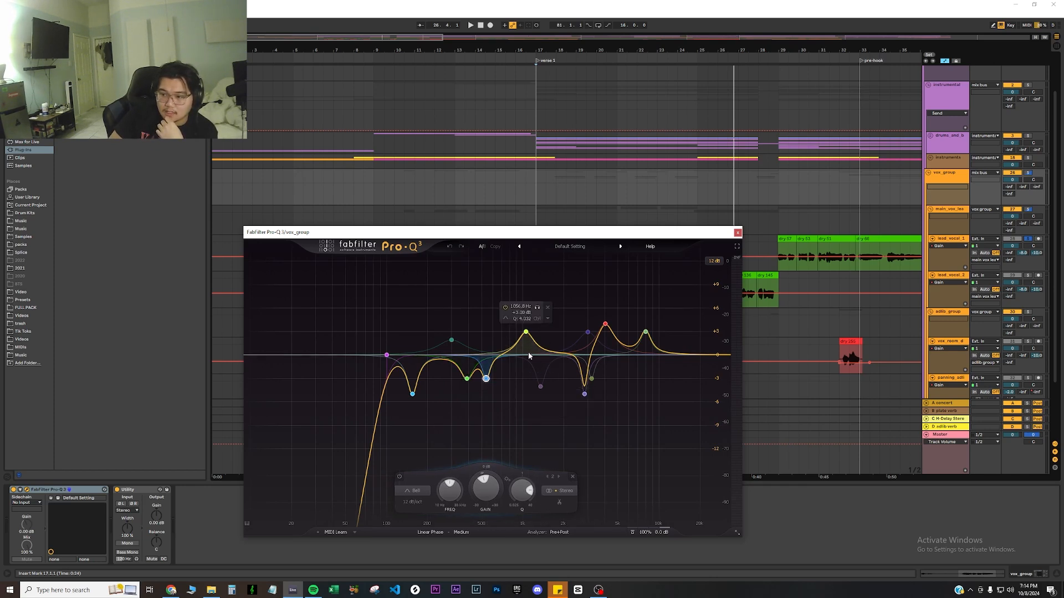
Inspect the midrange and high-frequency boosts and the narrow upper-mid cut on vox_group, and close the equalizer
left_click(526, 332)
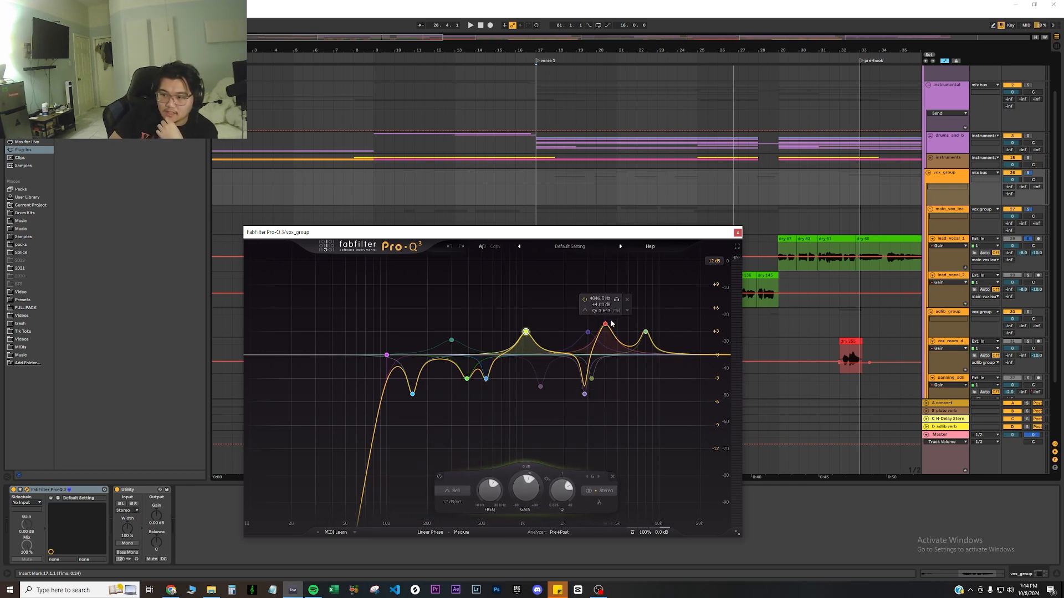
left_click(585, 394)
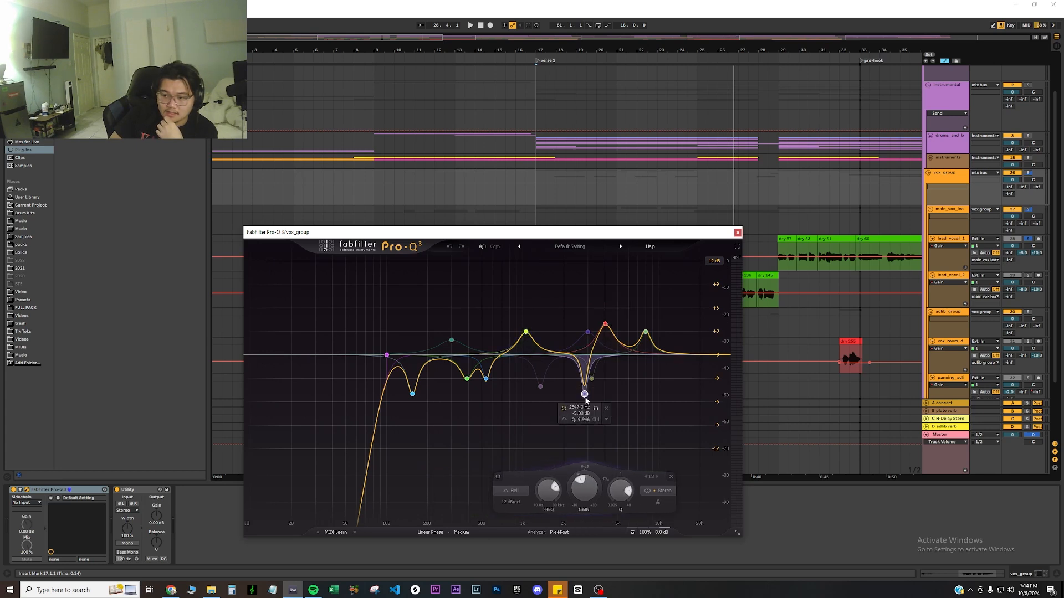
left_click(611, 327)
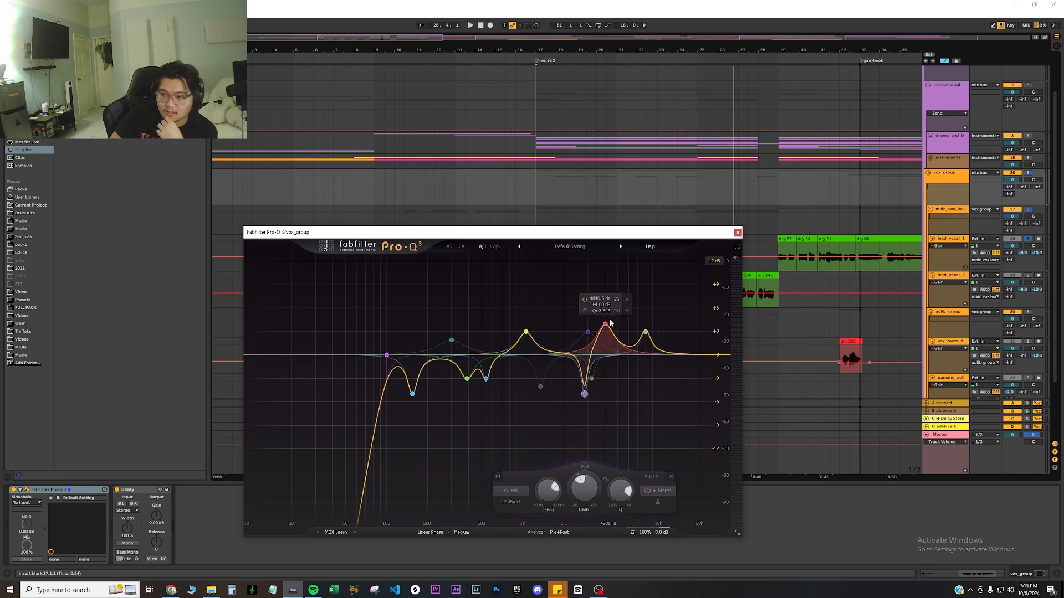
left_click(646, 334)
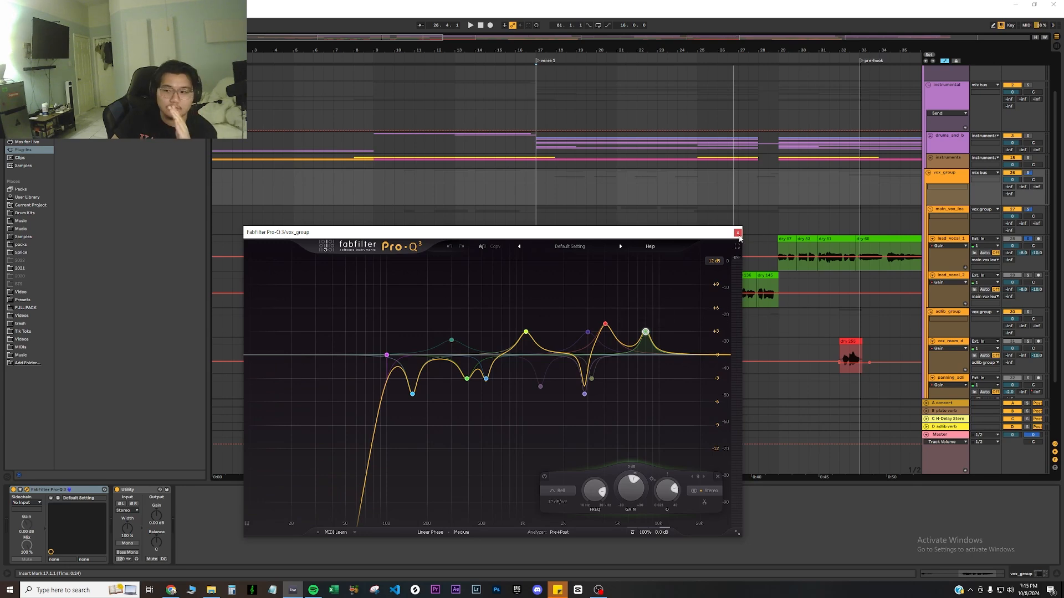
left_click(738, 234)
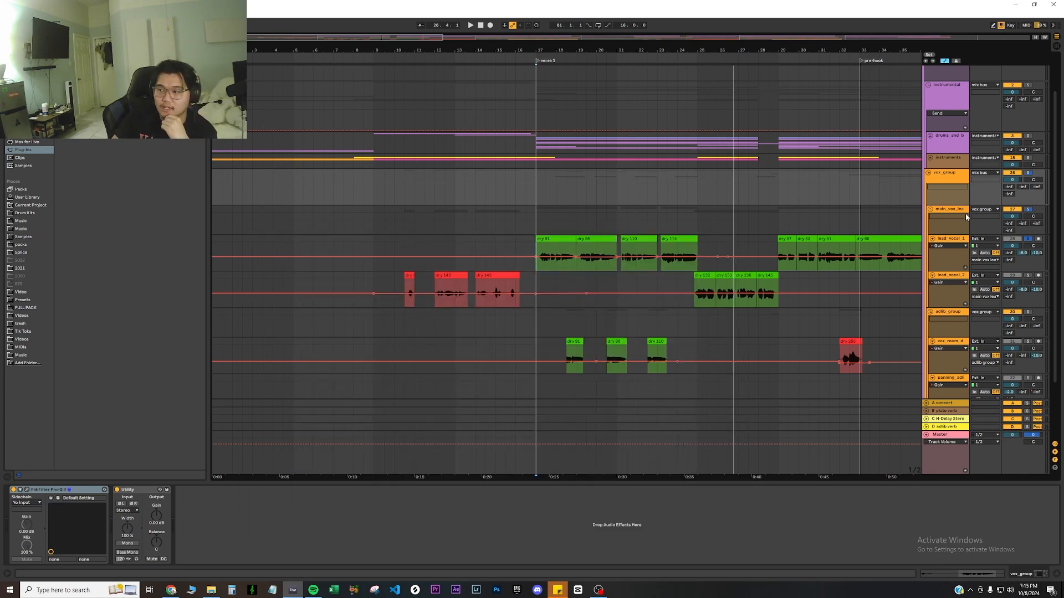
Review the lead_vocal_1 device chain, briefly opening and closing its SSLChannel and Virtual Mix Rack plugins
left_click(952, 241)
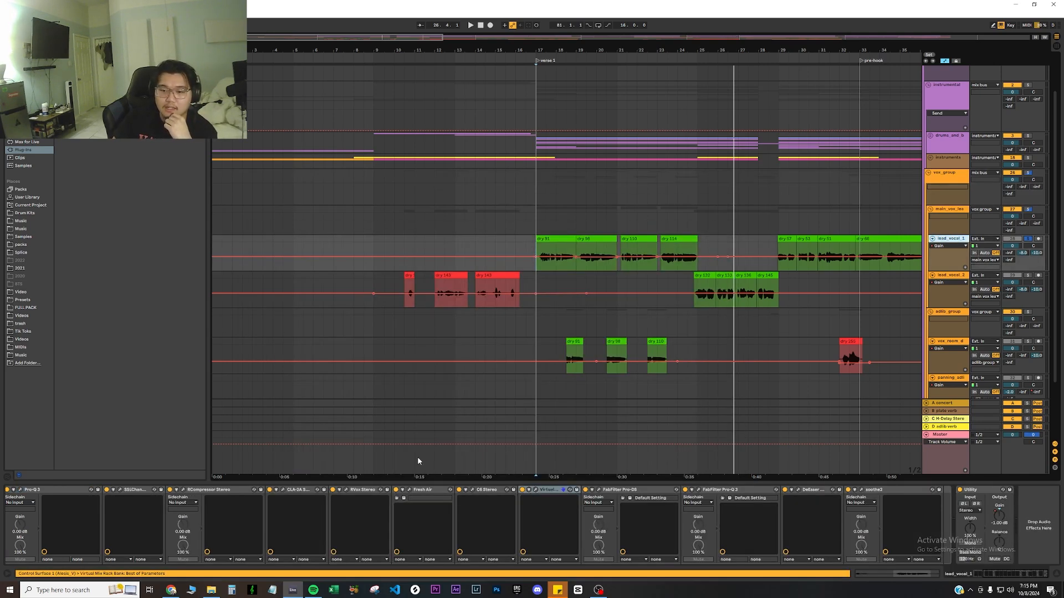
left_click(989, 575)
left_click(259, 490)
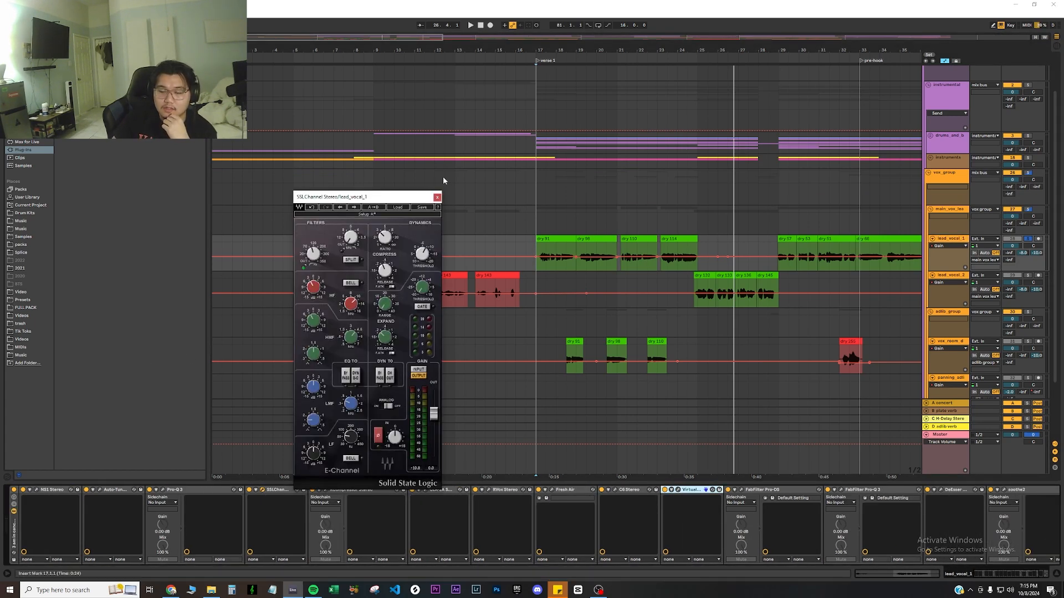
left_click(437, 197)
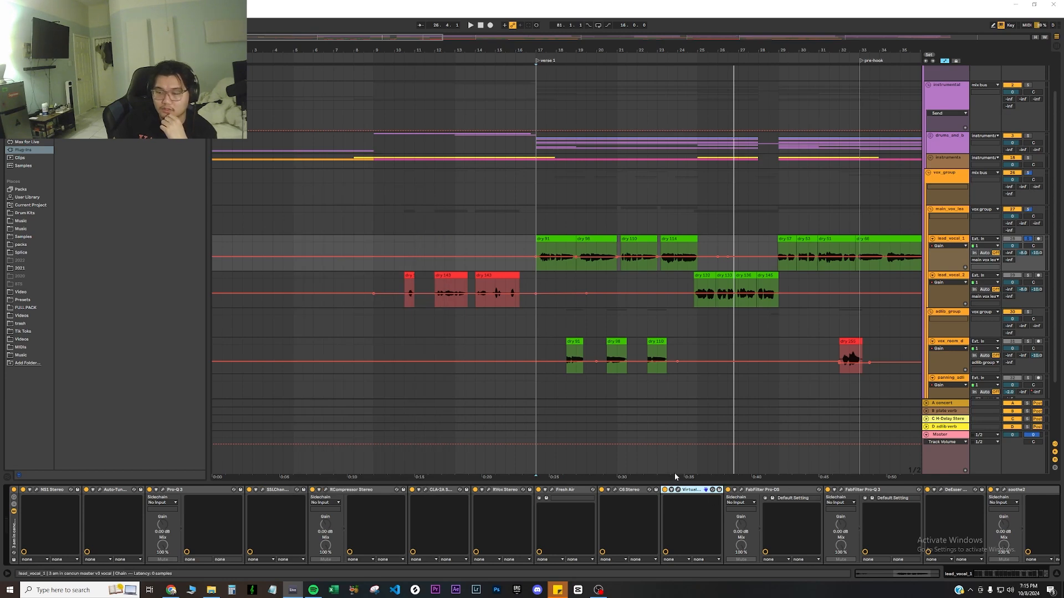
left_click(678, 490)
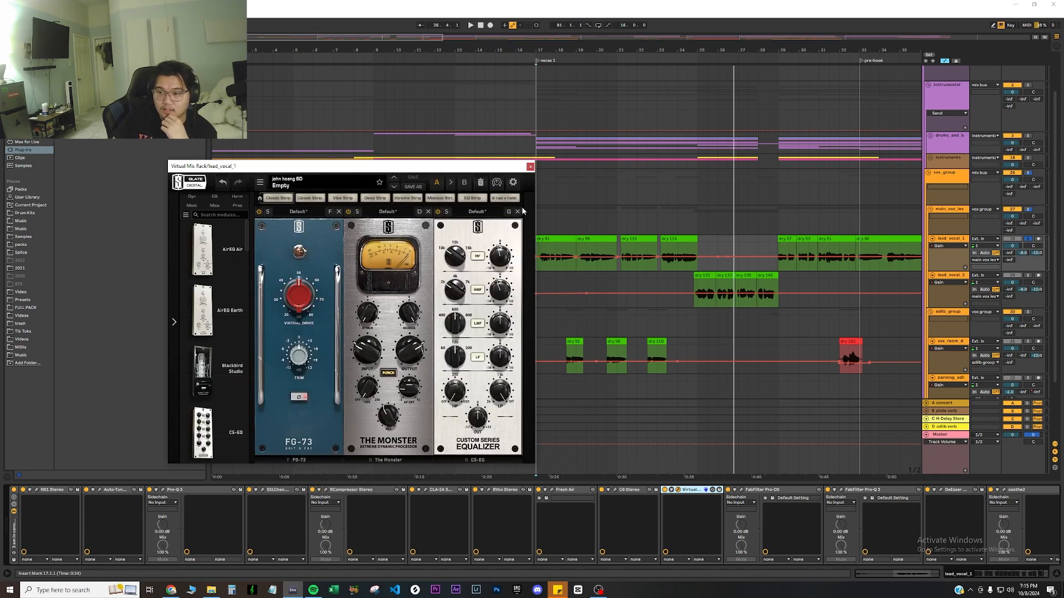
left_click(530, 167)
Reopen the Pro-Q 3 on vox_group to review its overall curve, and close it again
left_click(948, 188)
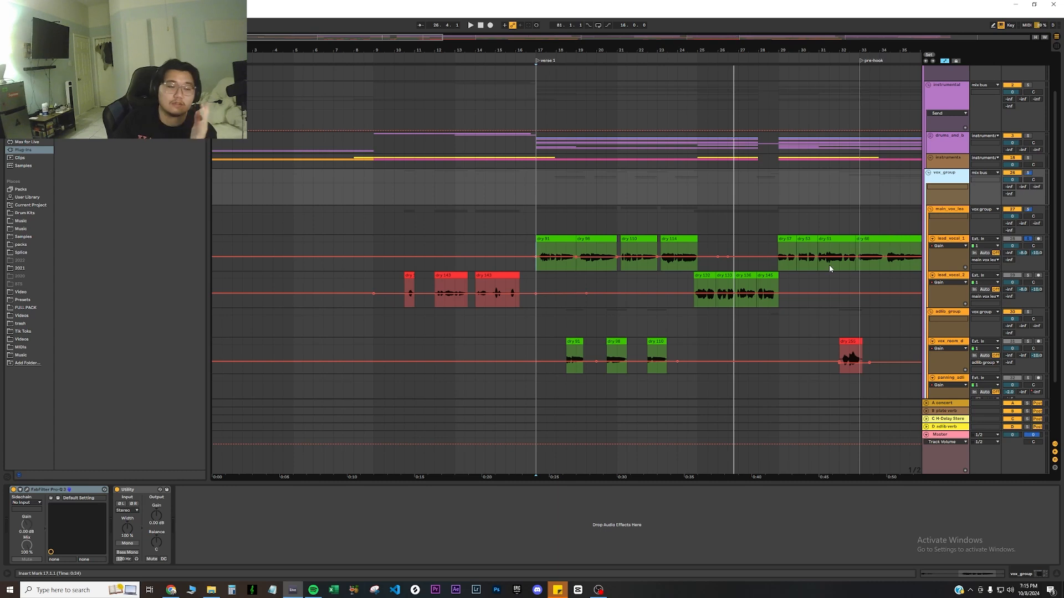
left_click(27, 489)
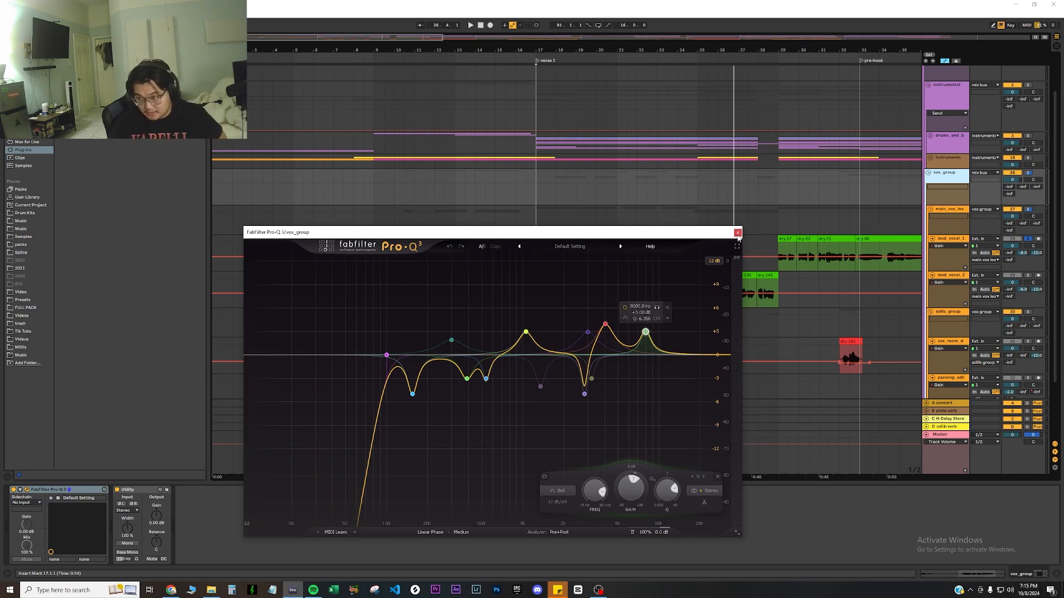
left_click(737, 233)
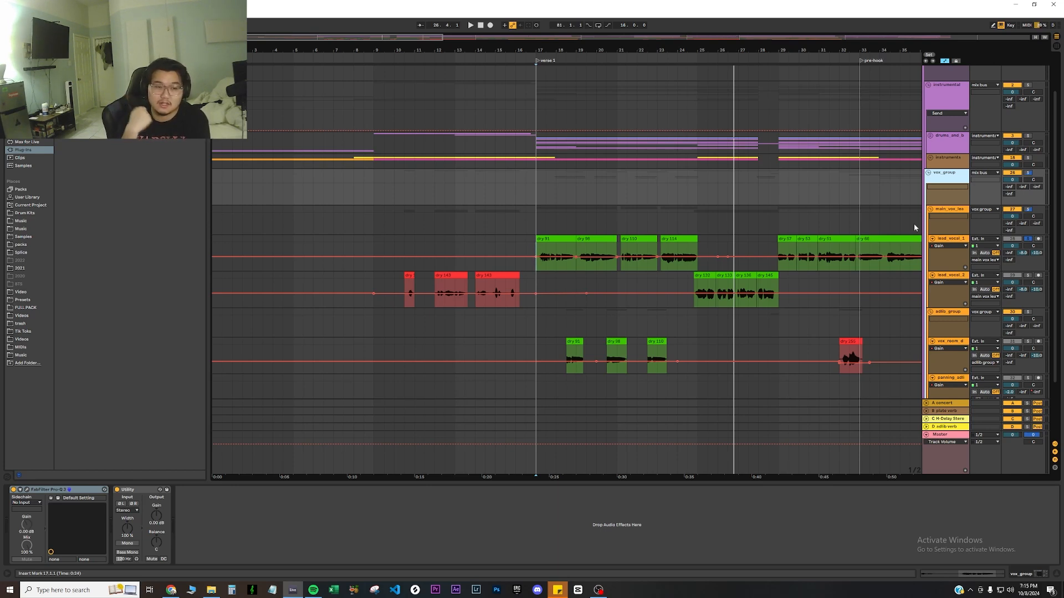
Take lead_vocal_1 out of solo and show the Master track's device chain
left_click(962, 244)
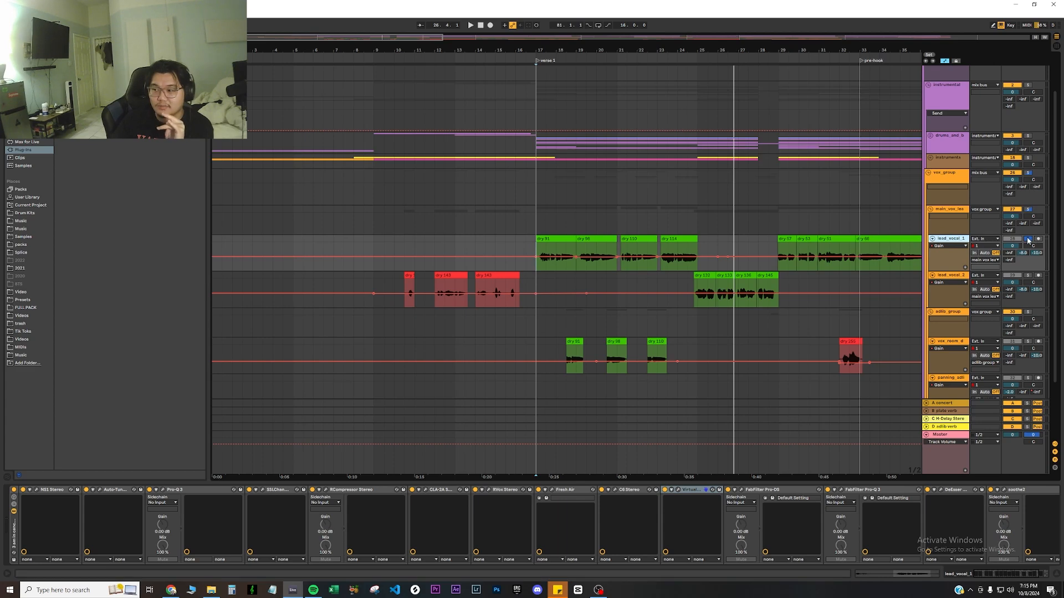
left_click(946, 176)
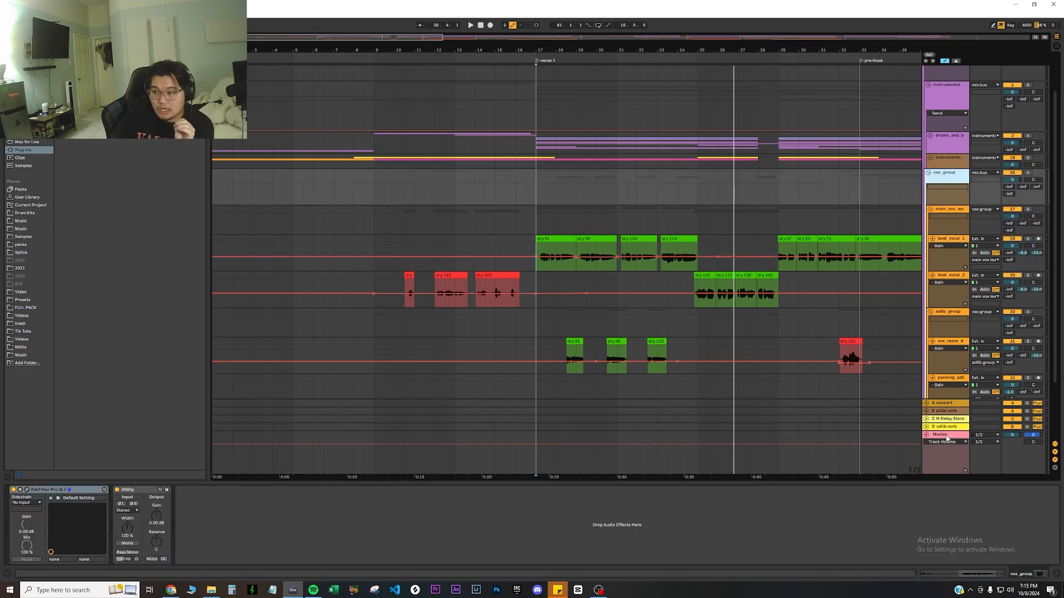
left_click(946, 436)
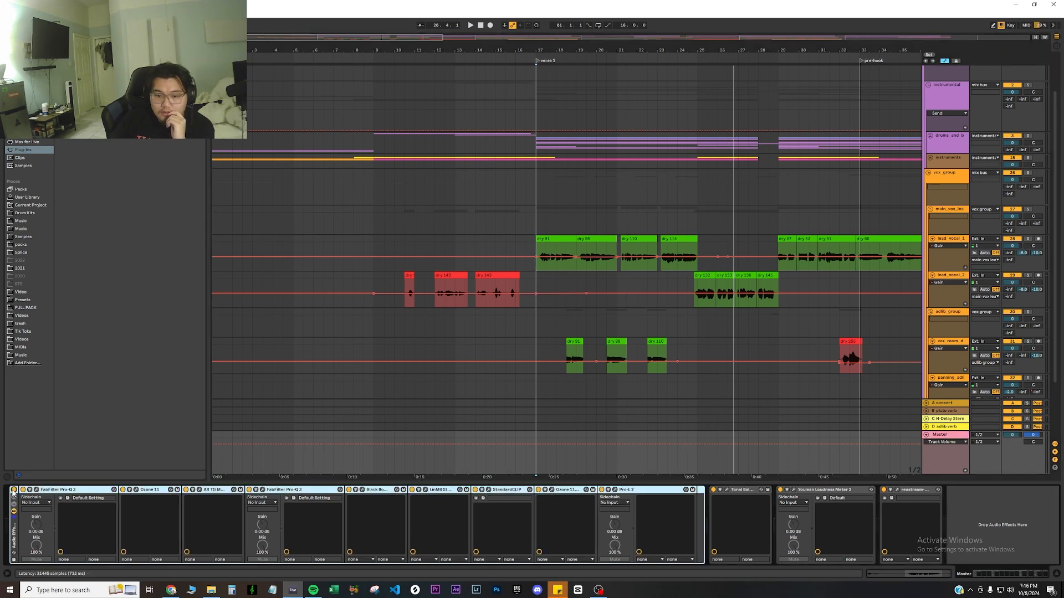
Play the full mix from just before verse 1, check the lead_vocal_1 chain, and recheck vox_group's Pro-Q 3
left_click(516, 267)
key("space")
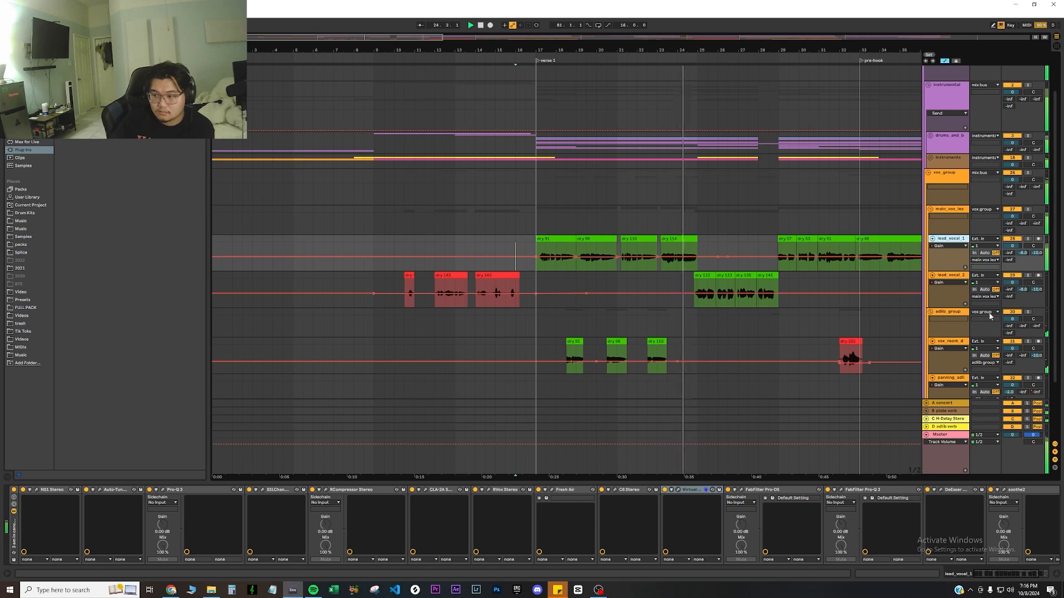
left_click(1037, 574)
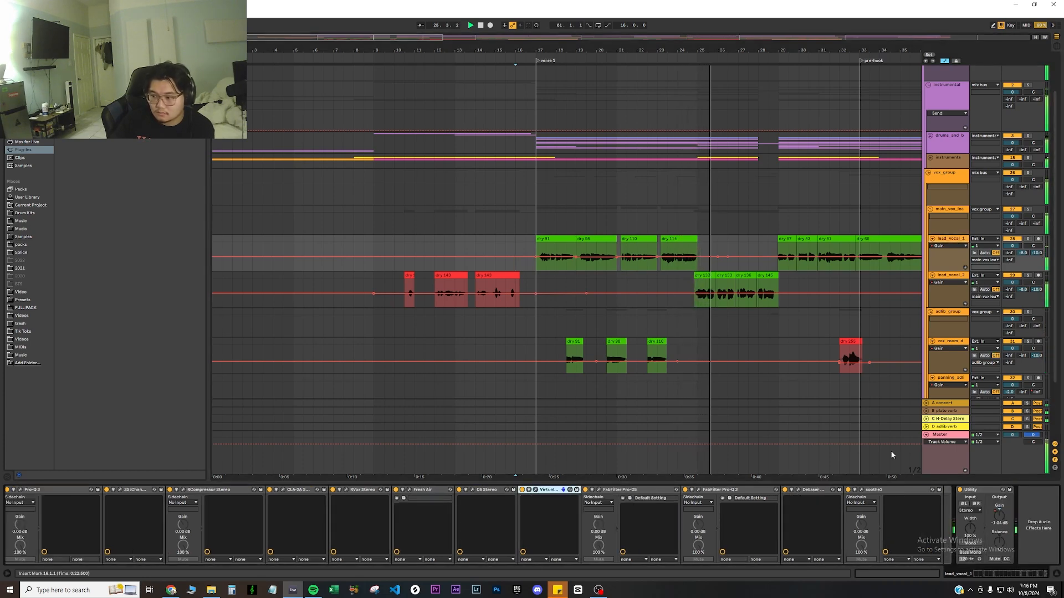
left_click(516, 186)
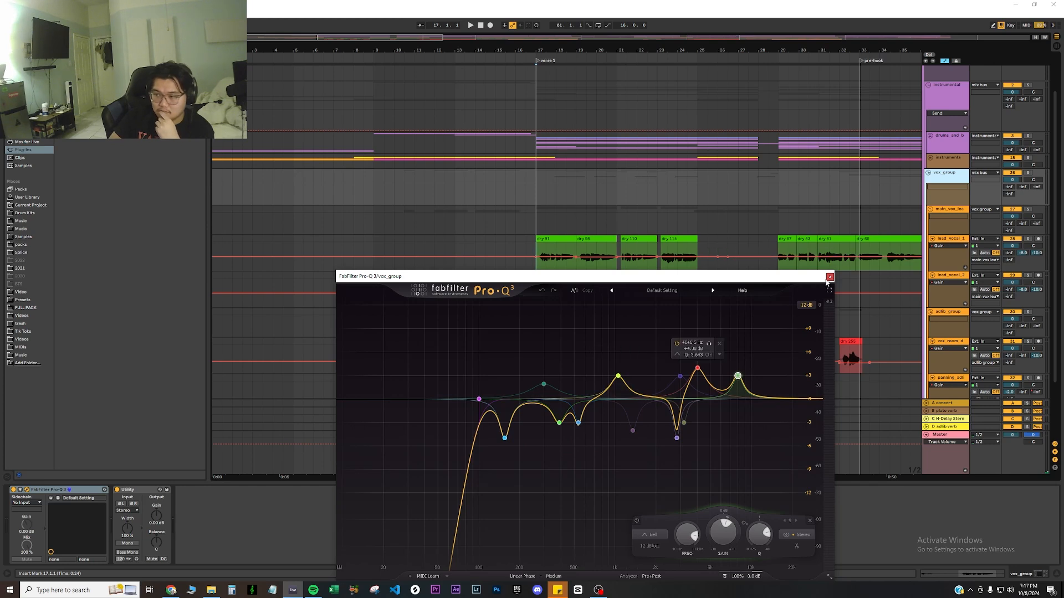
left_click(830, 277)
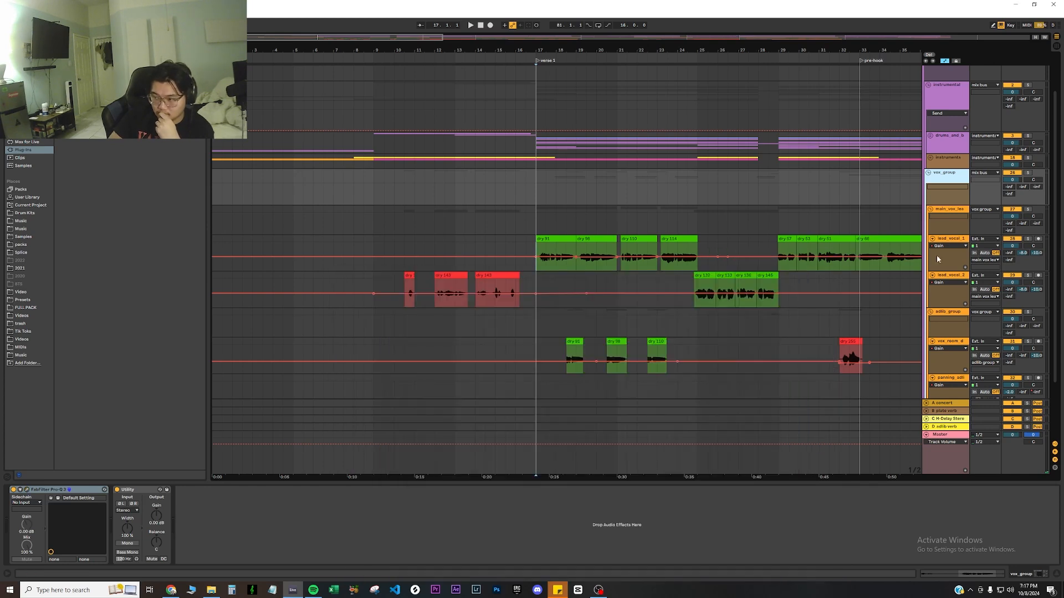
Audition the B plate verb return in solo from verse 1 and inspect its ValhallaVintageVerb settings
left_click(959, 407)
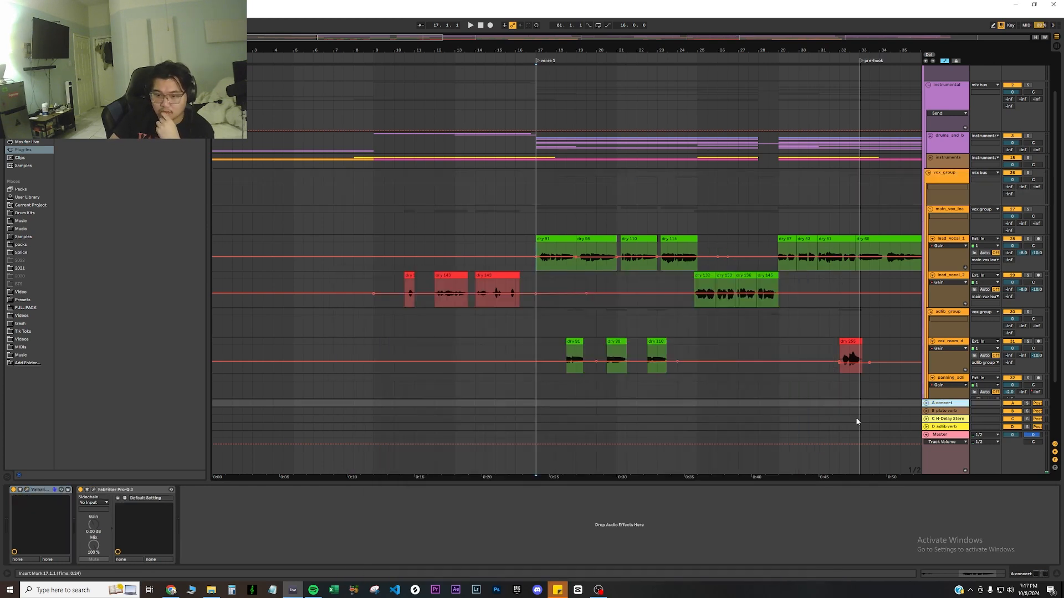
left_click(954, 412)
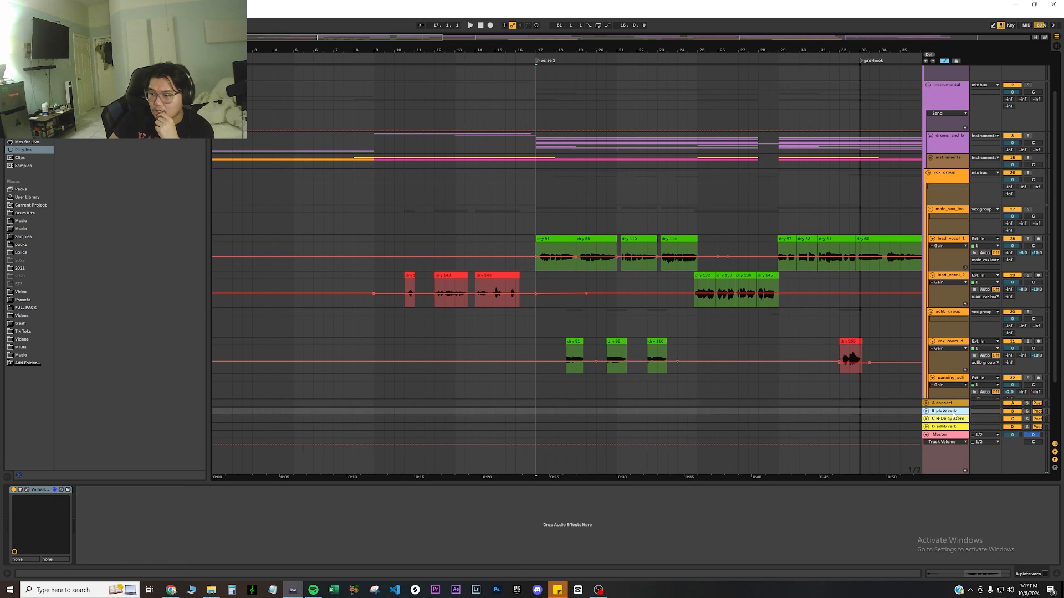
scroll(647, 249, "down", 2)
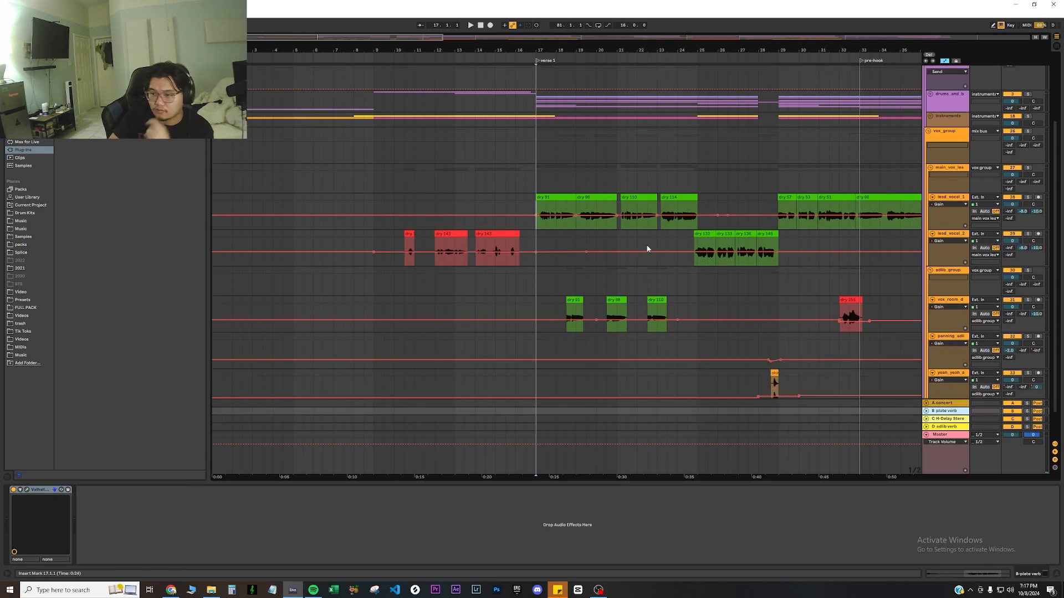
scroll(778, 219, "down", 2)
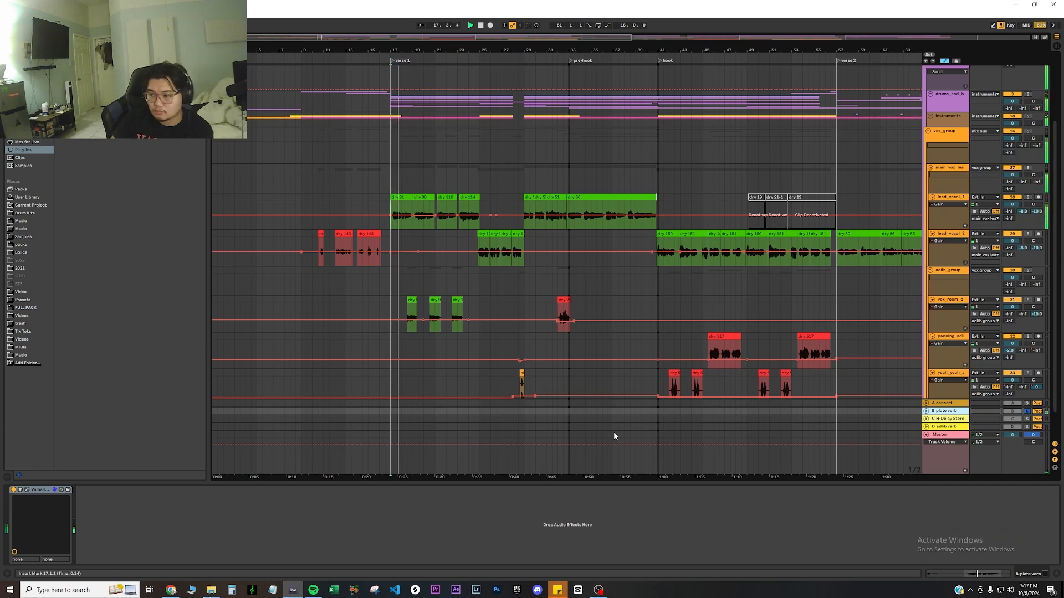
left_click(26, 490)
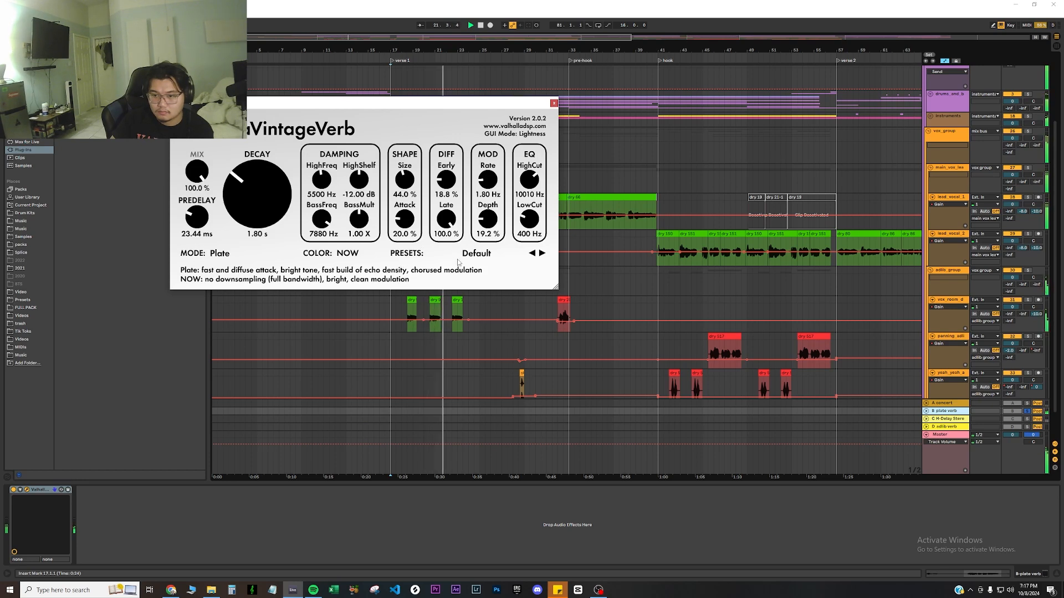
left_click(552, 103)
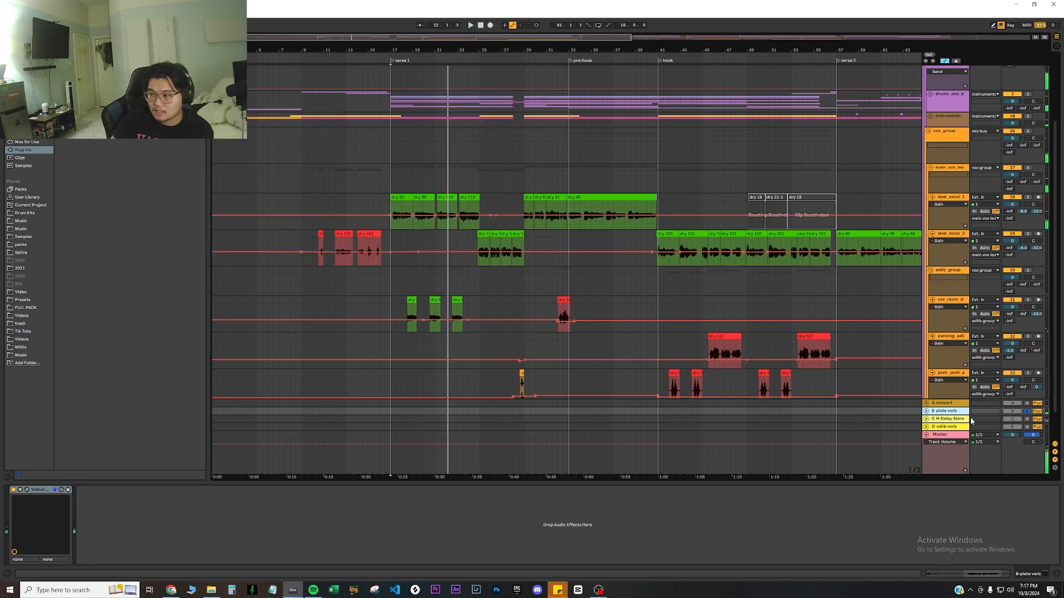
Switch solo from plate verb to the H-Delay return, play it, and inspect the H-Delay's feedback and filters
left_click(1027, 411)
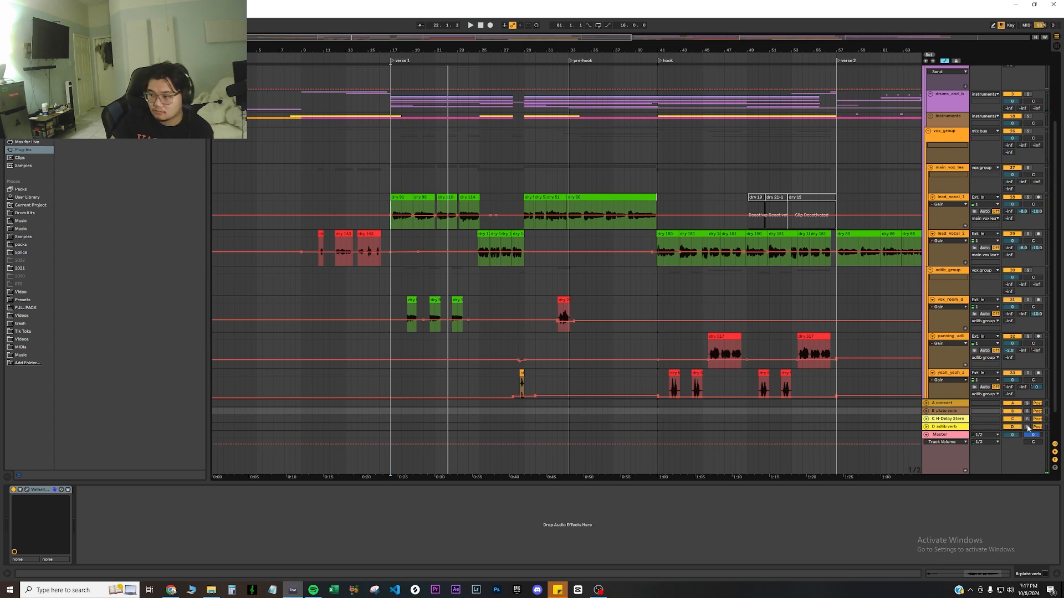
left_click(1028, 420)
left_click(949, 419)
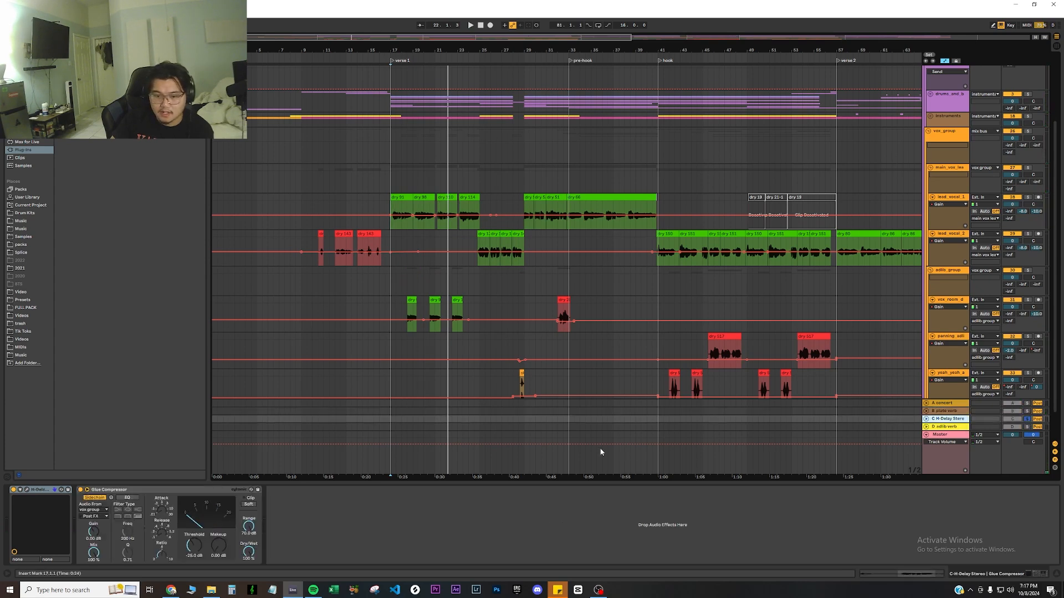
left_click(27, 491)
key("space")
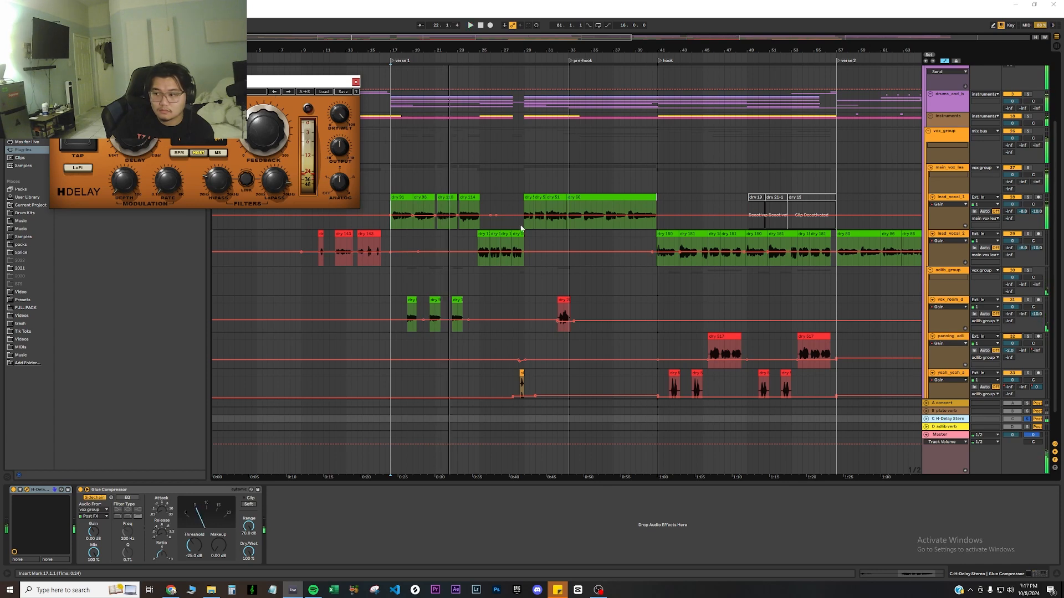
mouse_move(264, 131)
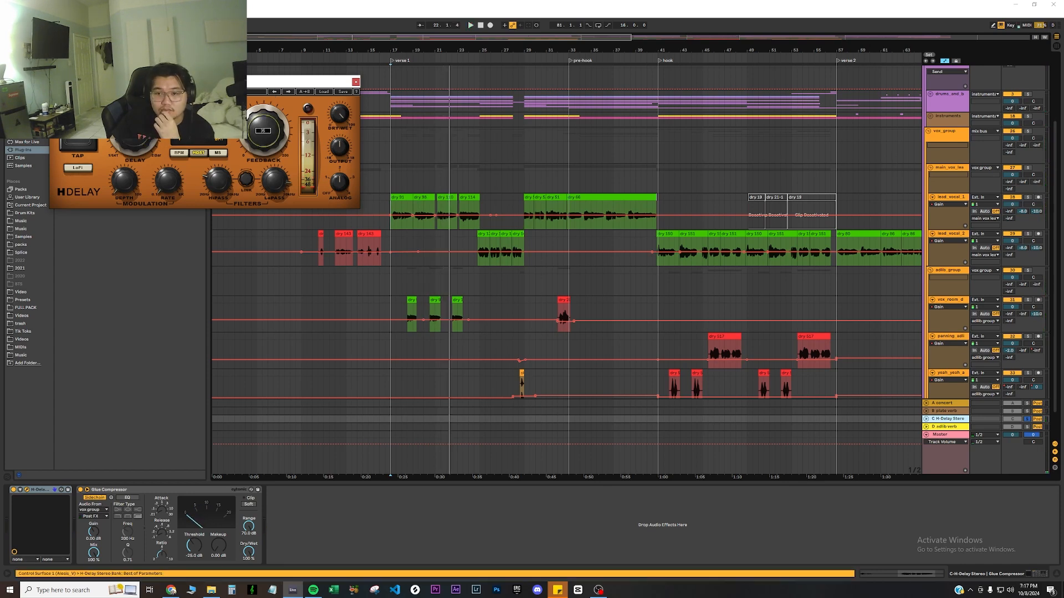
mouse_move(286, 189)
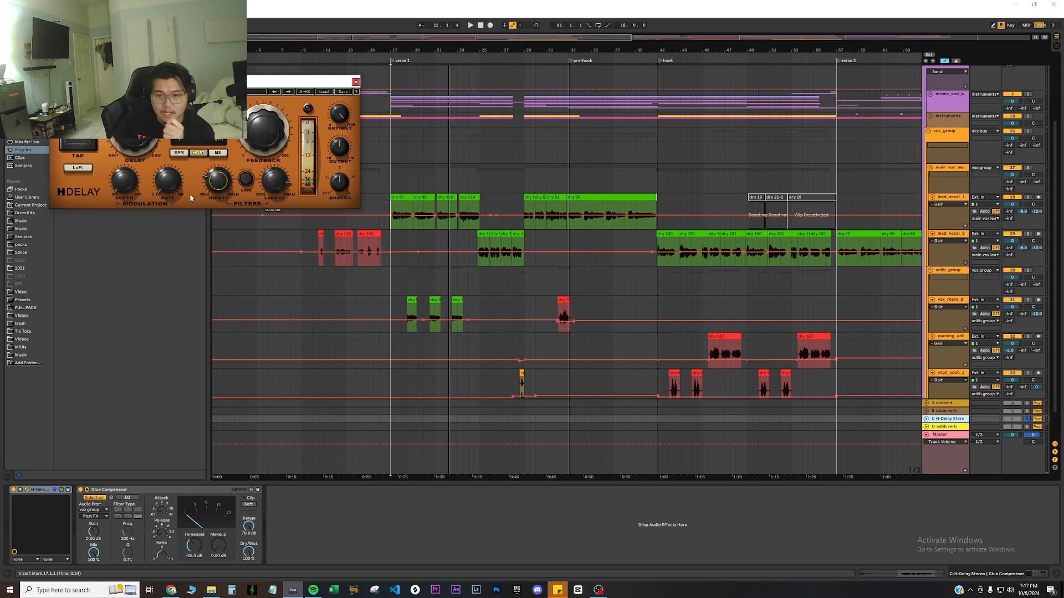
left_click(356, 81)
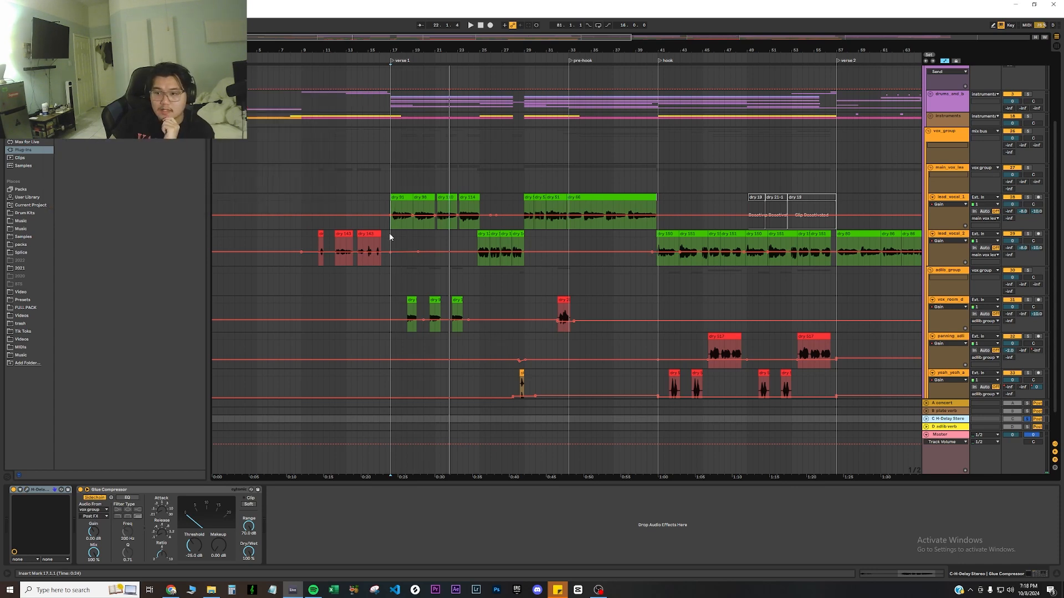
Play the soloed H-Delay return from verse 1 while watching its Glue Compressor, sidechained from the vox group
left_click(123, 490)
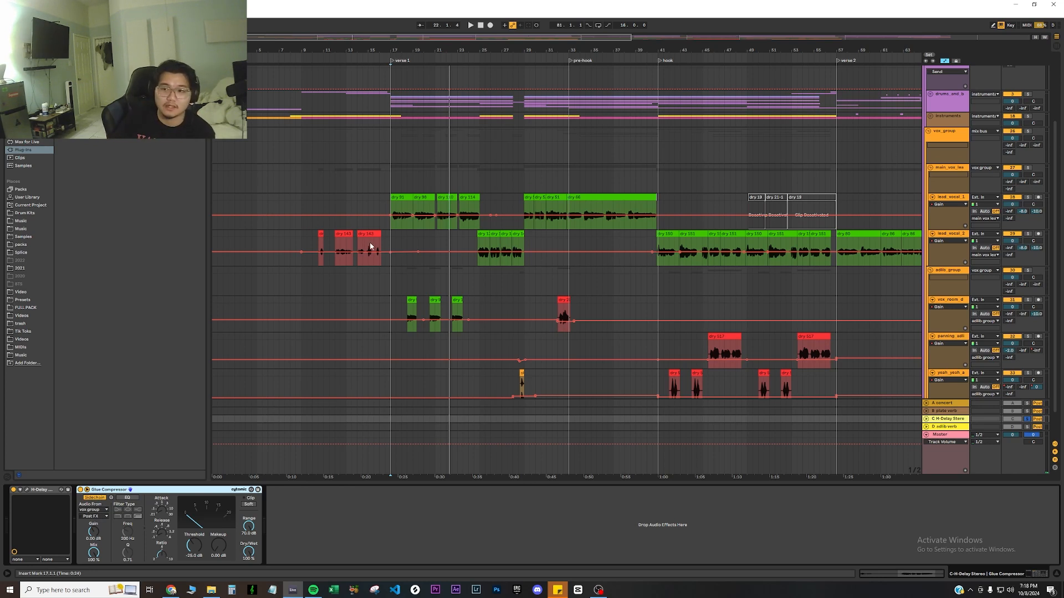
left_click(454, 265)
key("space")
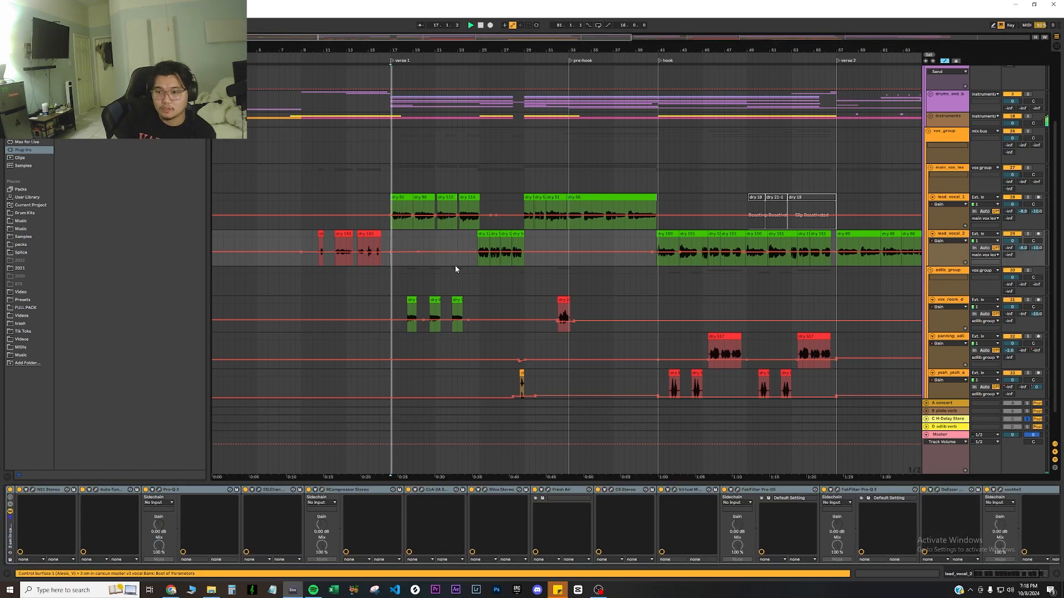
left_click(963, 420)
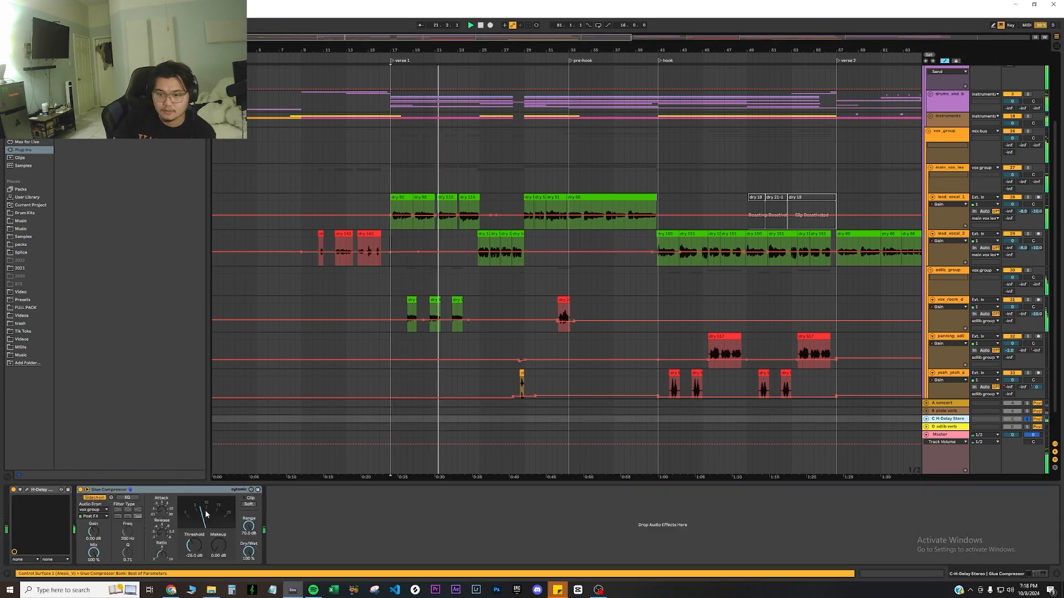